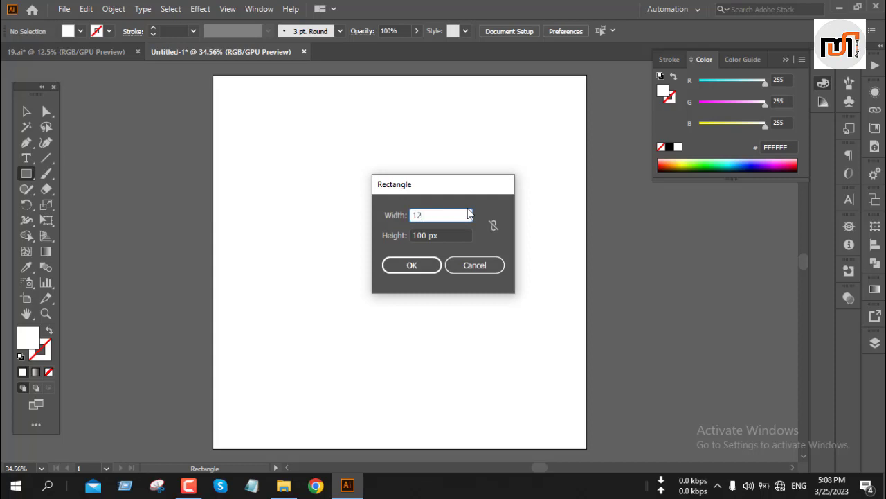
Step: Create a white 1200 × 1200 px rectangle
text(00)
click(433, 235)
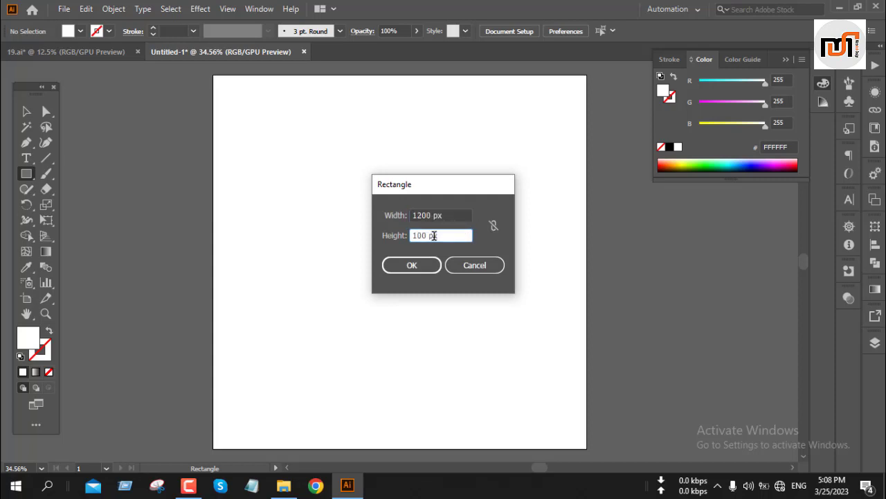
key(ctrl+a)
text(12)
click(414, 269)
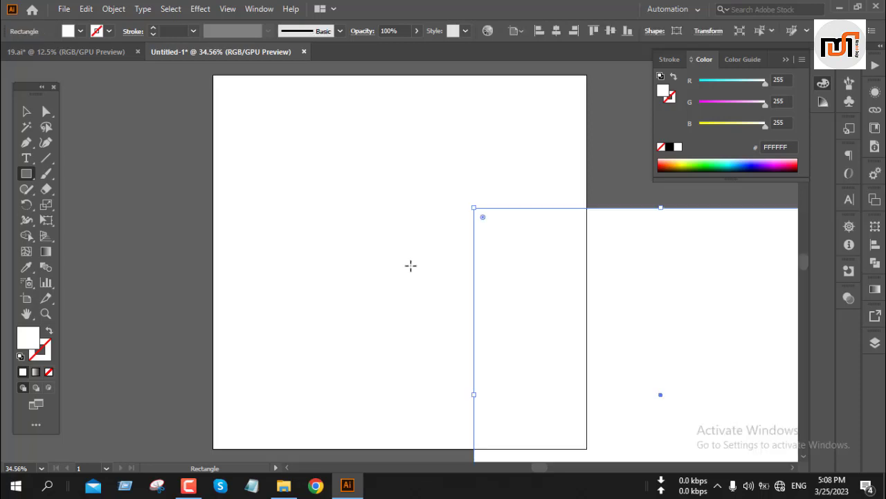
Step: Align the square to the left and top edges of the artboard and collapse the color settings
key(v)
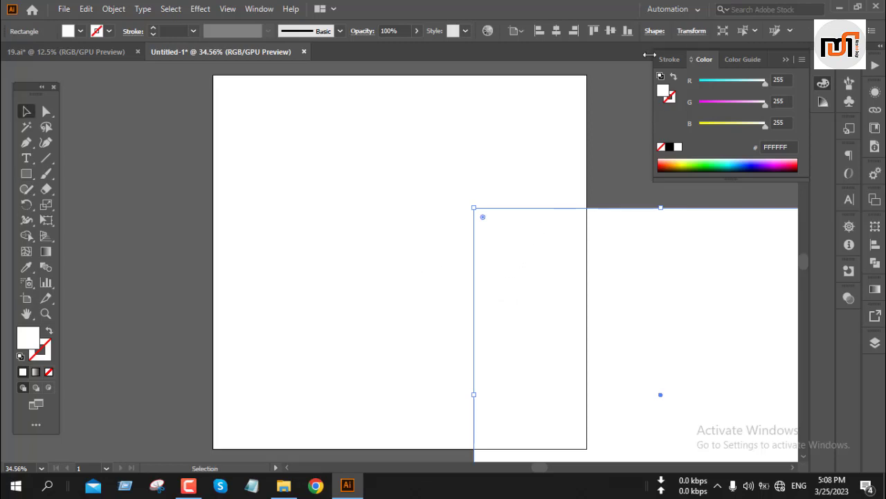
click(537, 32)
click(593, 30)
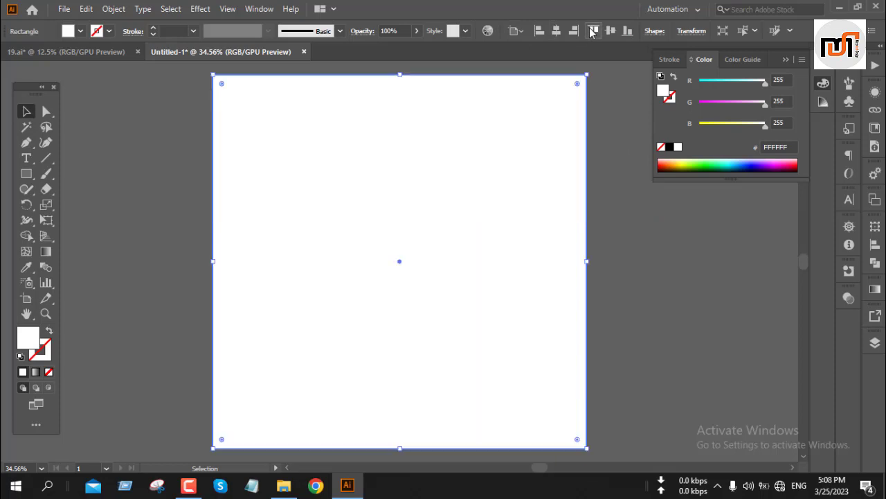
click(786, 60)
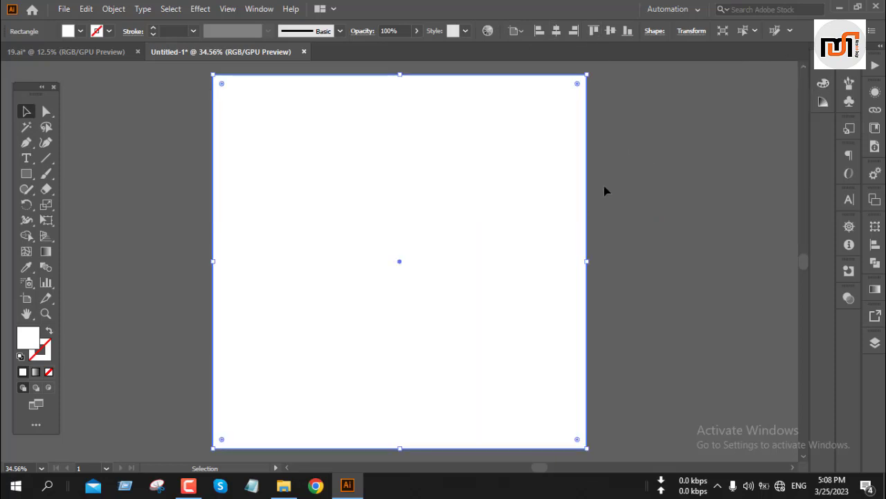
Step: Create an inset copy of the square with Offset Path at -50 px, keeping miter joins
click(118, 9)
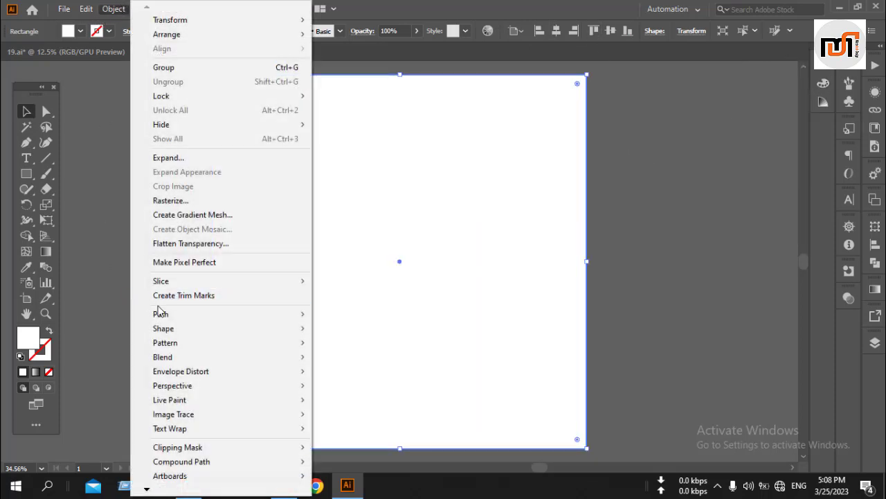
mouse_move(158, 313)
click(378, 362)
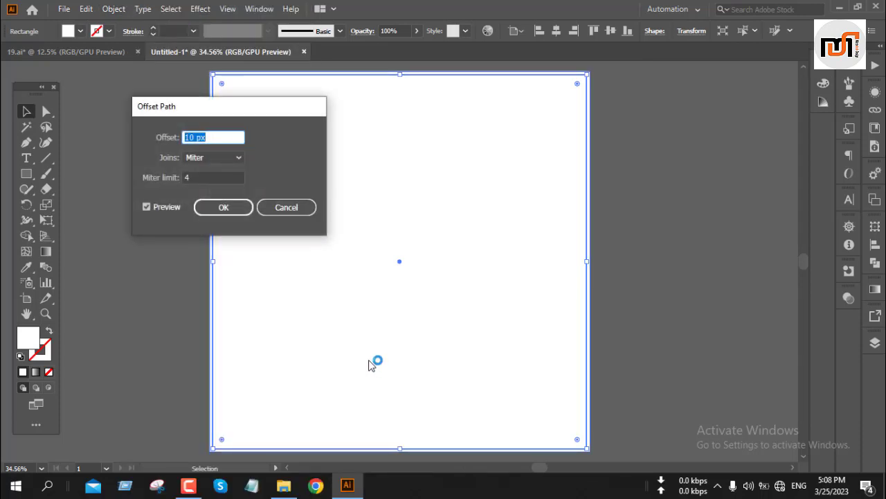
text(-59)
key(BackSpace)
text(0)
click(235, 209)
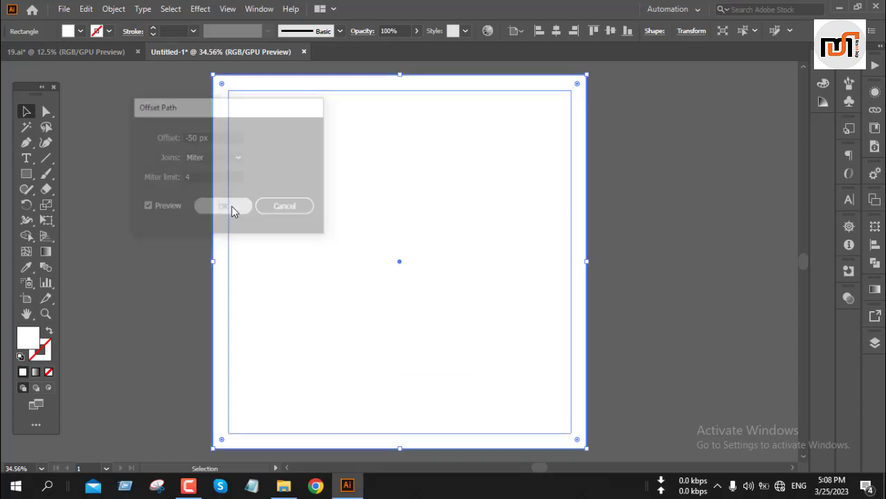
Step: Convert the inset square into margin guides and leave nothing selected
right_click(233, 211)
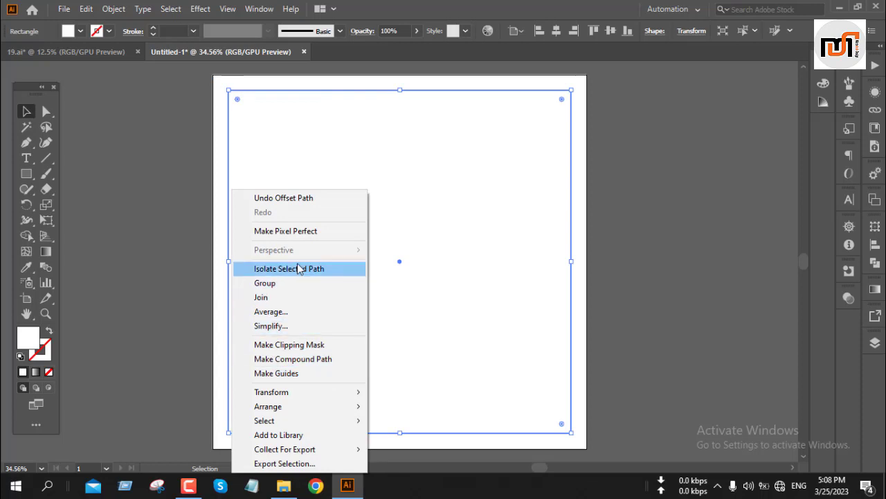
click(299, 373)
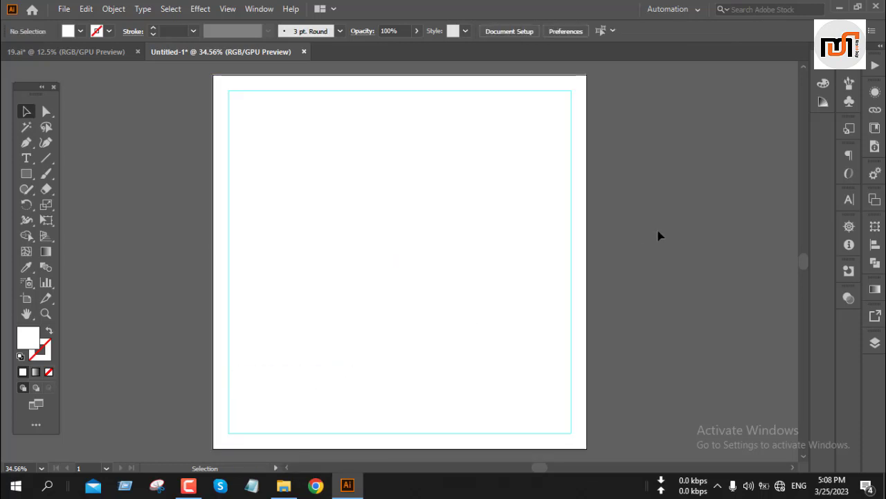
click(403, 270)
click(614, 231)
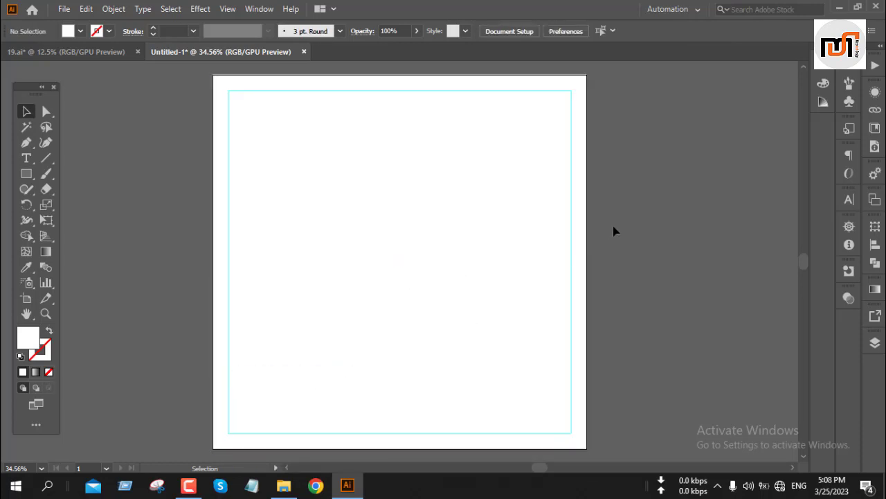
Step: Draw a narrow upright rectangle on the empty canvas beside the artboard and fill it with medium grey
scroll(469, 216, down, 2)
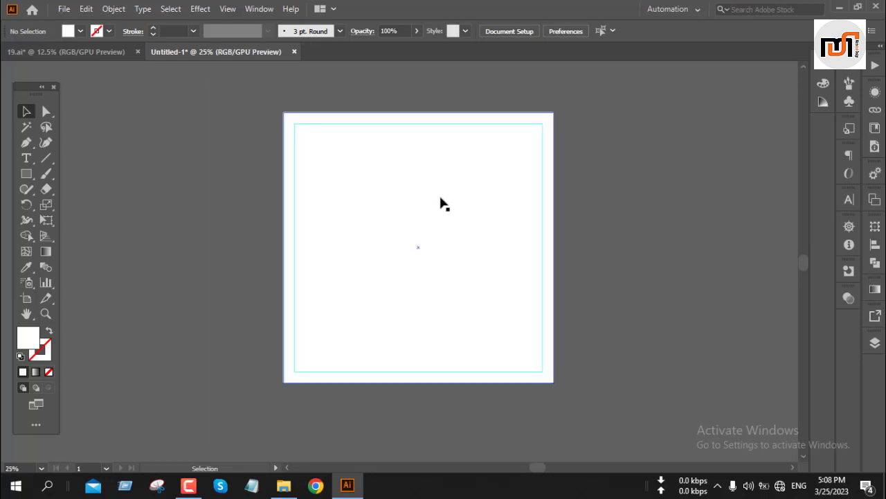
key(m)
drag(123, 124, 159, 257)
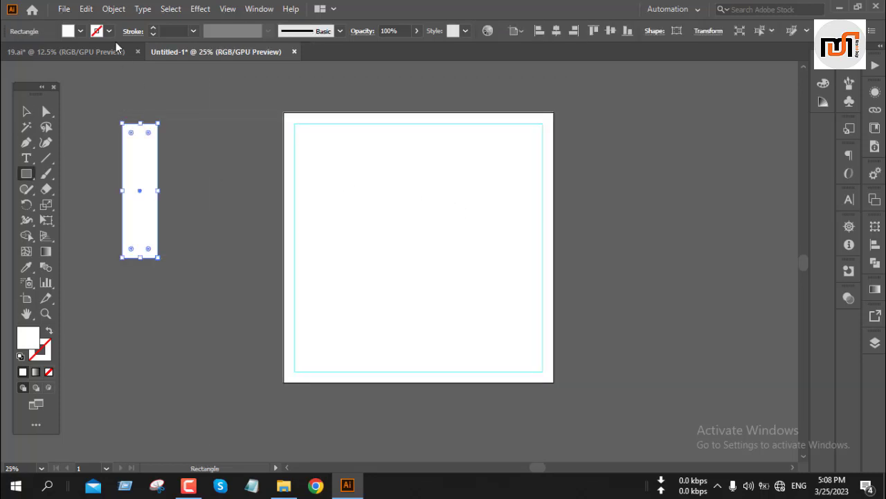
click(81, 31)
click(79, 66)
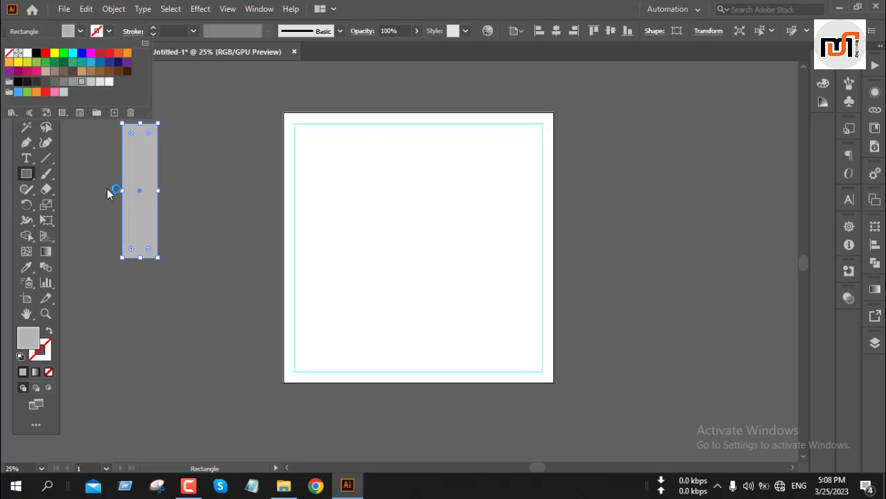
click(107, 193)
key(v)
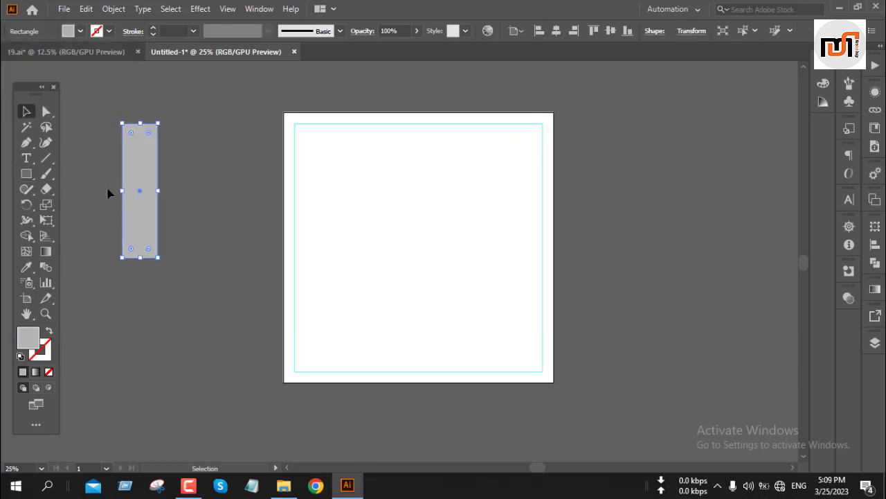
Step: Widen the grey rectangle toward the artboard and lengthen it downward into a large upright block
click(167, 200)
click(158, 197)
drag(158, 191, 242, 183)
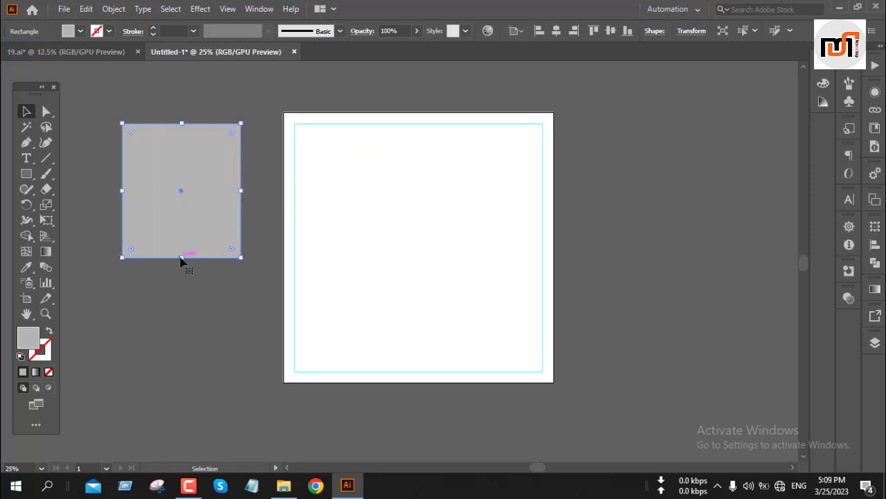
drag(182, 258, 181, 331)
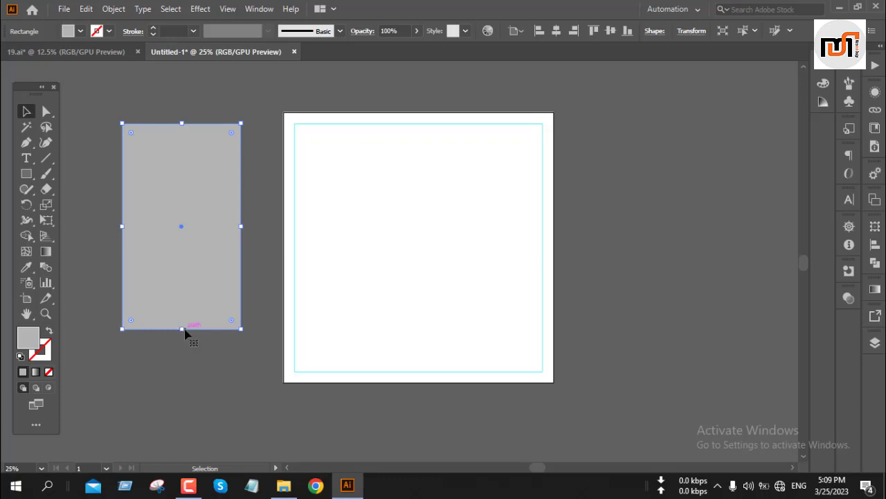
Step: Rotate the grey block to a diagonal and move it across the artboard's left edge
drag(251, 338, 280, 288)
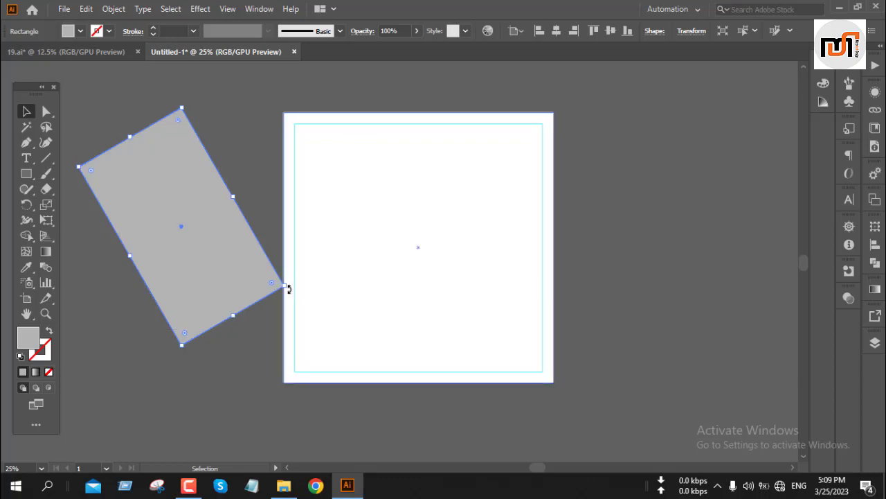
drag(289, 288, 302, 257)
drag(242, 261, 348, 272)
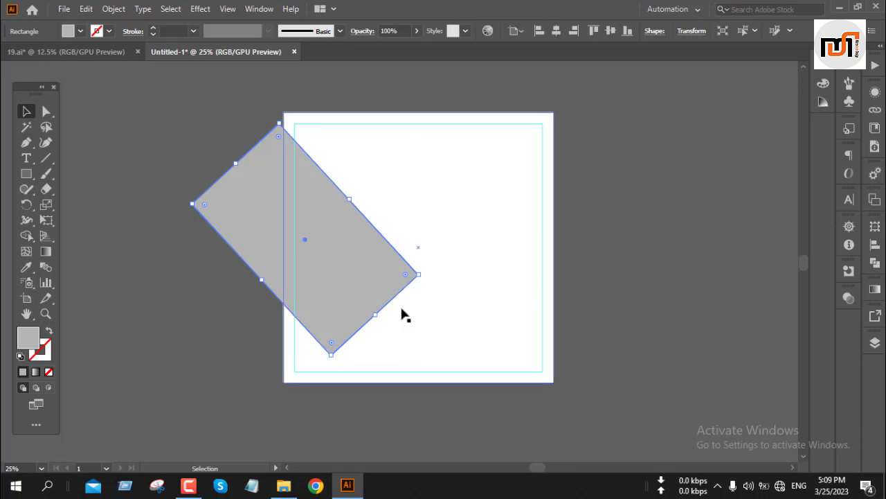
Step: Extend the lower end of the diagonal grey block toward the artboard's bottom guide and deselect it
drag(379, 317, 401, 326)
click(675, 303)
click(398, 300)
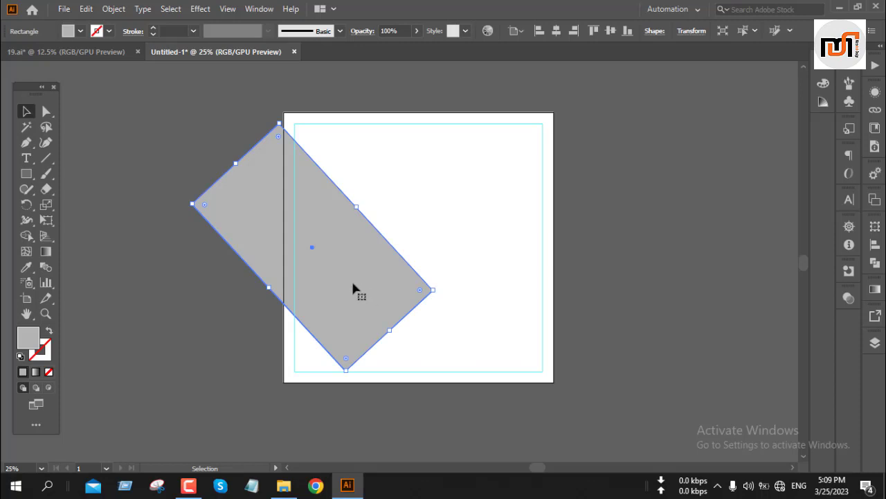
scroll(356, 292, up, 2)
click(184, 198)
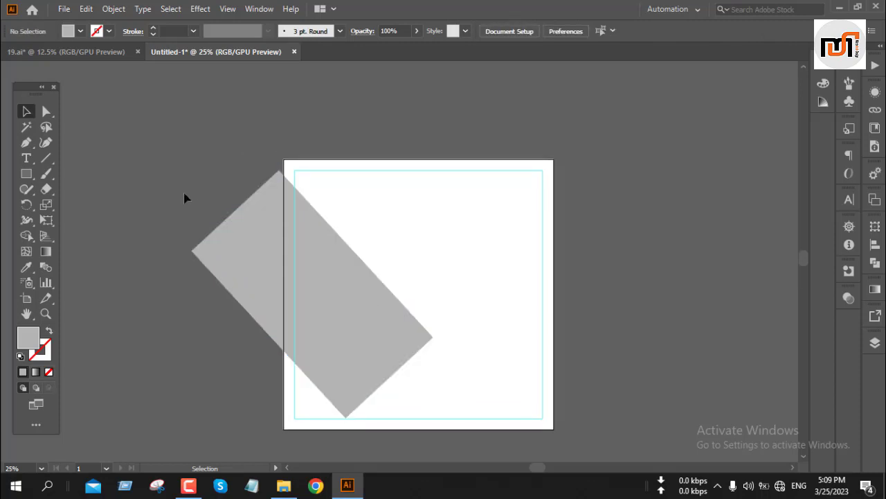
Step: Draw a grey rectangle about 510 × 197 px from the artboard's top-left corner and slant its right edge by moving the lower-right anchor inward
key(m)
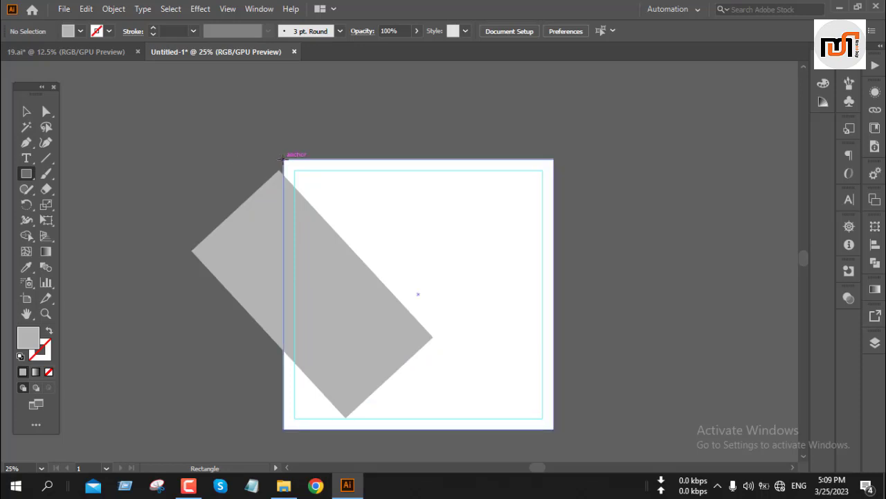
drag(284, 159, 398, 202)
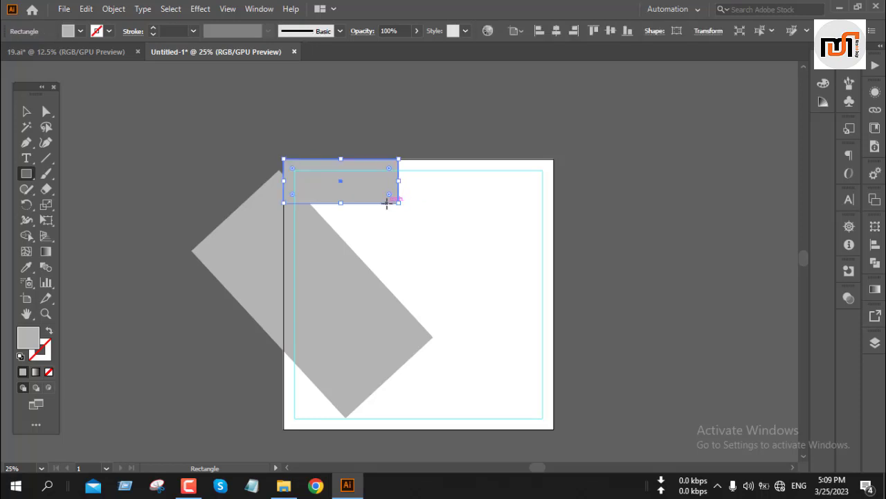
key(a)
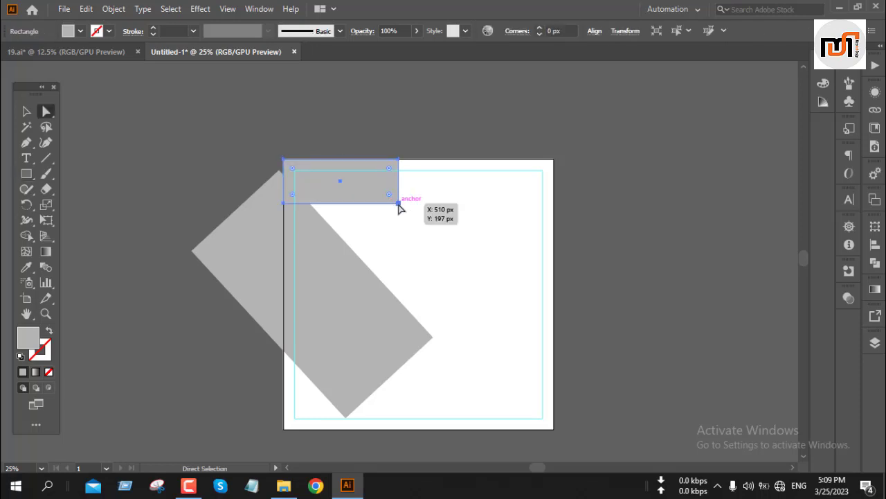
click(398, 204)
drag(398, 203, 377, 207)
click(350, 140)
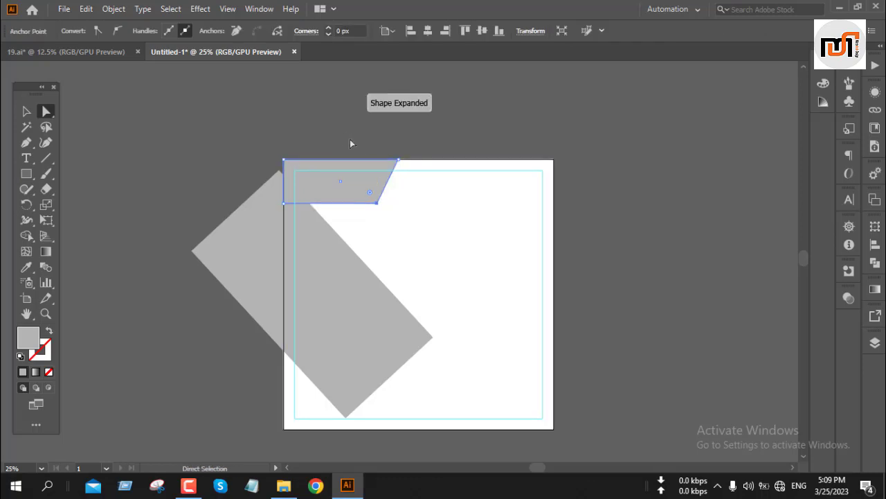
Step: Move the diagonal block so its upper edge meets the slanted shape's lower-right corner and extend its upper end beyond the artboard
key(v)
click(350, 291)
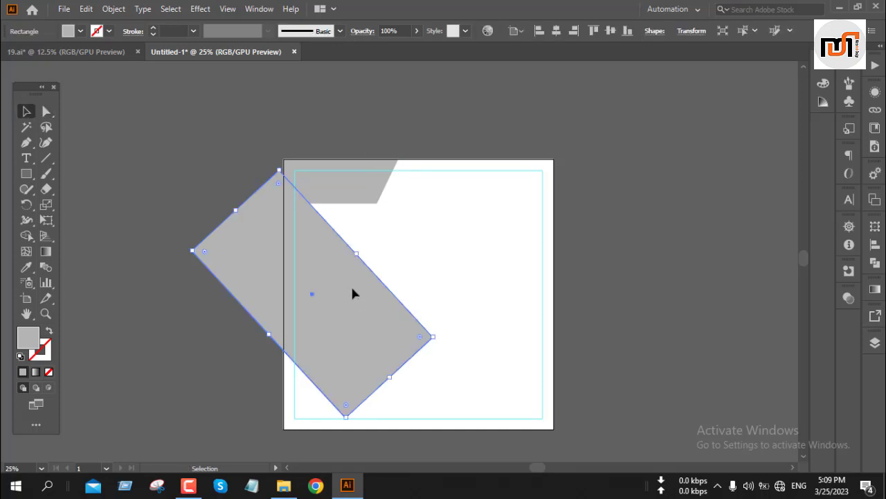
drag(352, 292, 408, 286)
click(274, 219)
click(315, 224)
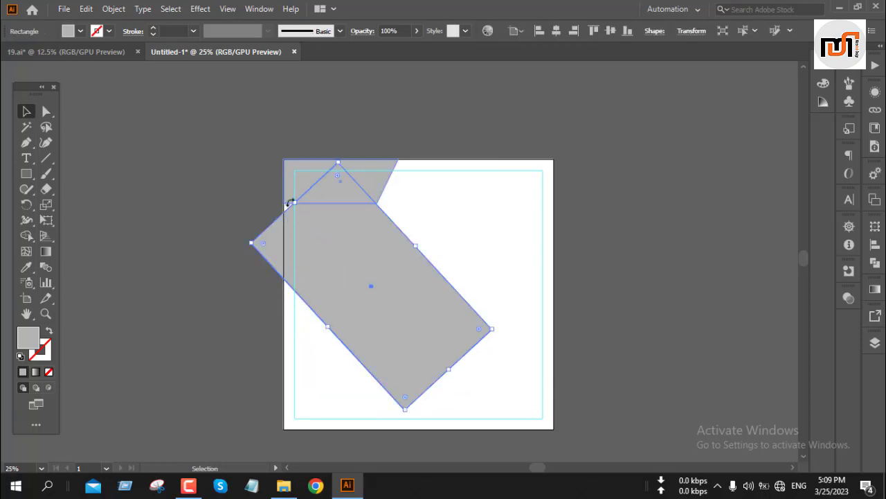
drag(297, 200, 286, 191)
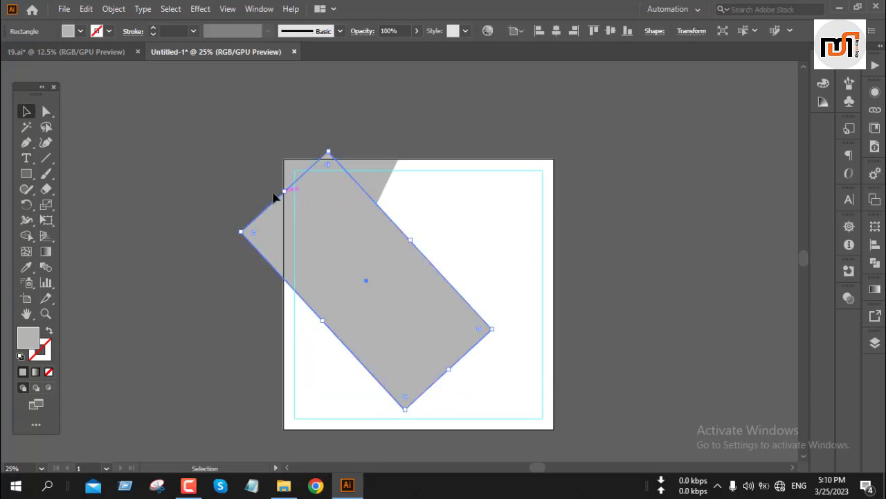
Step: Split the overlapping shapes with Shape Builder and delete the diagonal block's surplus pieces outside the artboard and over the header shape
click(244, 134)
click(328, 209)
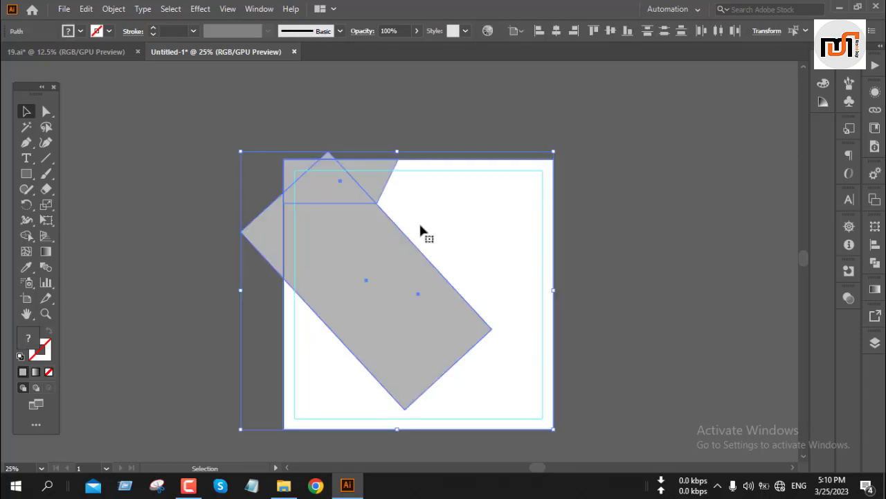
click(27, 235)
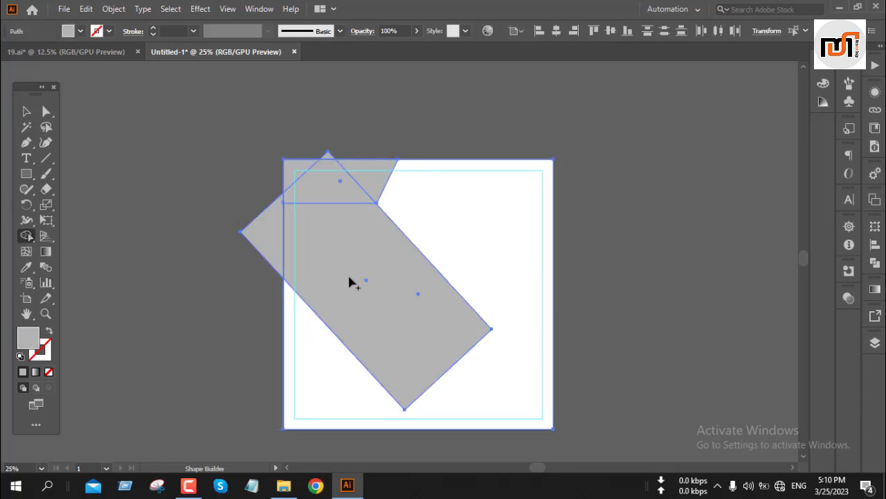
key(v)
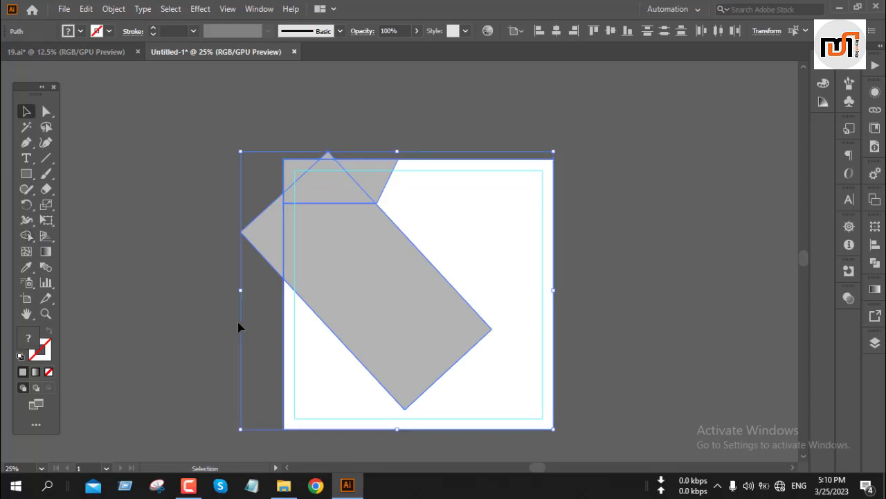
click(238, 322)
click(259, 258)
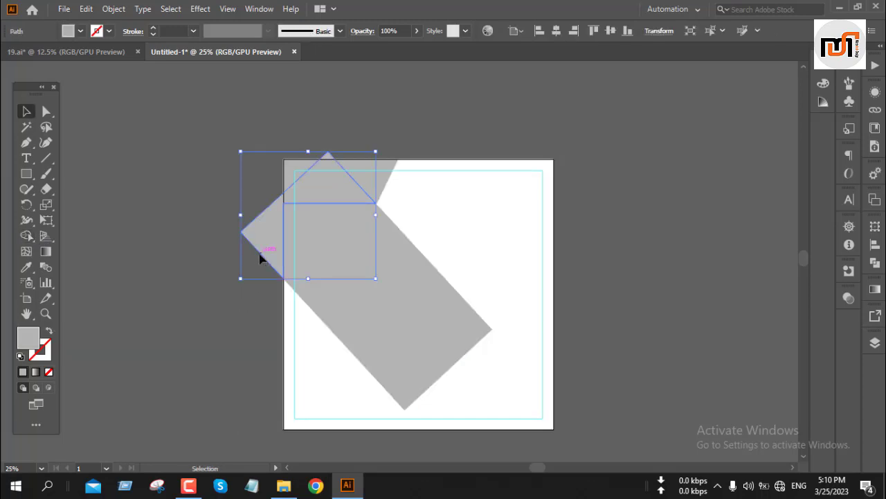
key(Delete)
Step: Fill the trimmed diagonal shape with a very light grey swatch and deselect it
click(382, 268)
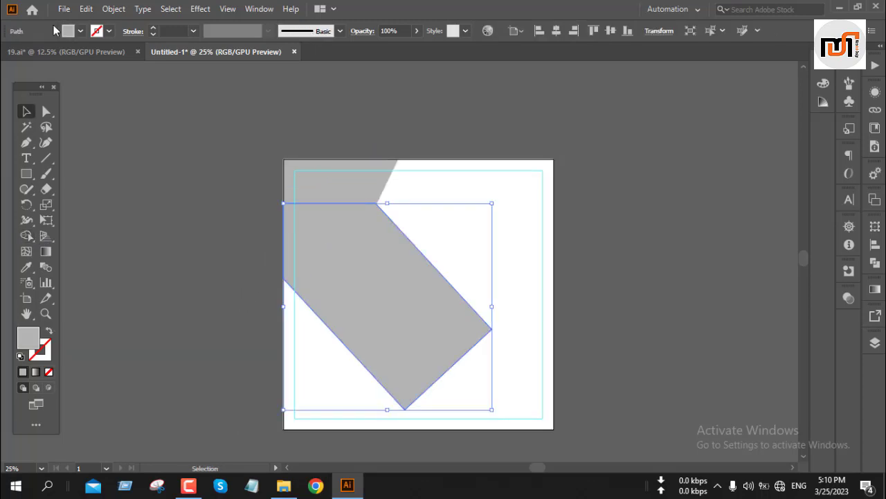
click(81, 30)
click(101, 81)
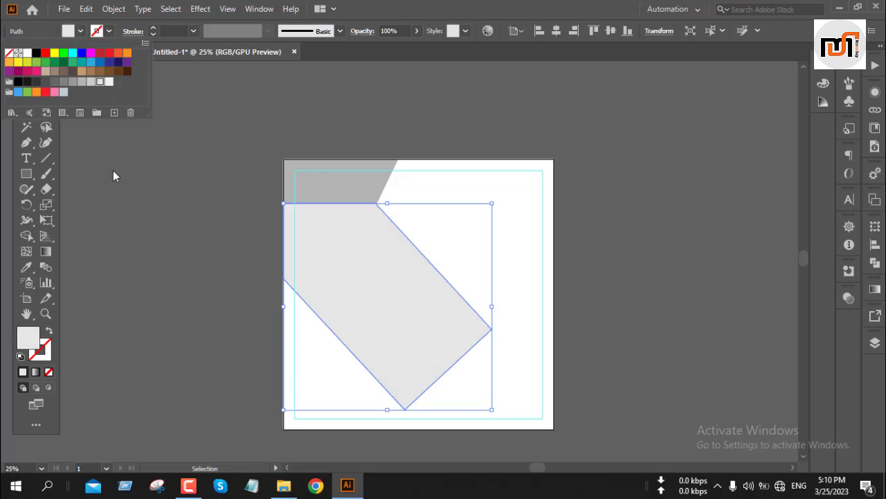
click(119, 241)
click(119, 242)
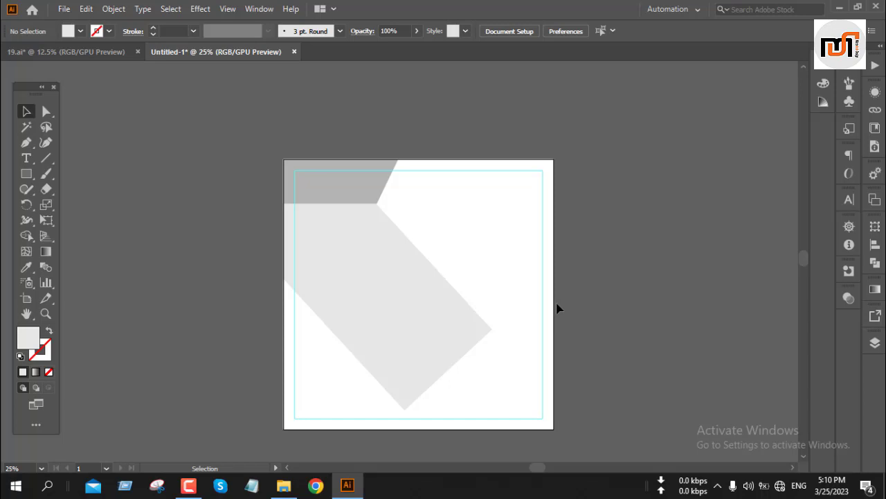
Step: Undo the diagonal shape's light fill, the piece deletions and the Shape Builder split to get back to the uncut block
key(m)
scroll(411, 236, down, 2)
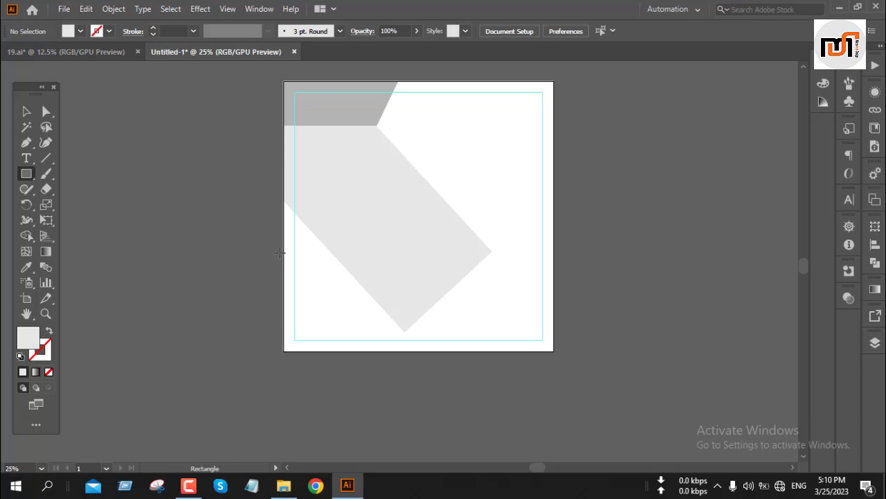
key(ctrl+z)
key(ctrl+z)
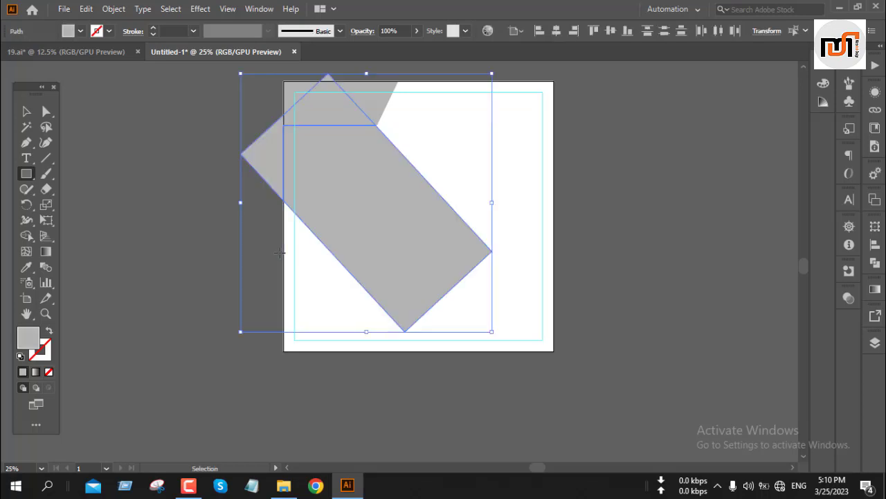
key(v)
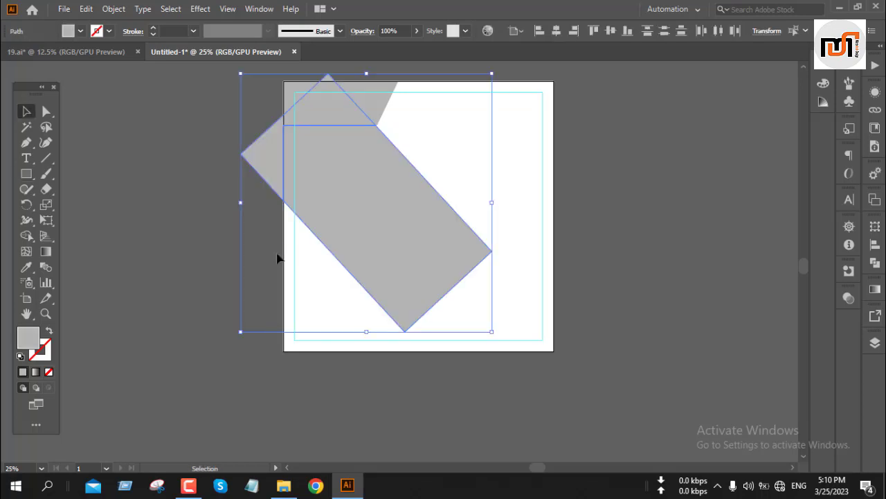
click(196, 264)
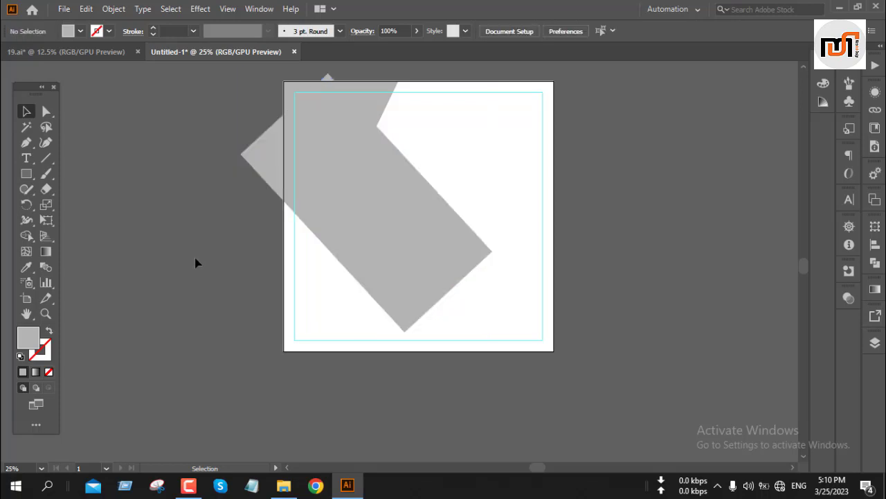
key(a)
drag(241, 157, 202, 179)
key(ctrl+z)
key(ctrl+z)
key(ctrl+z)
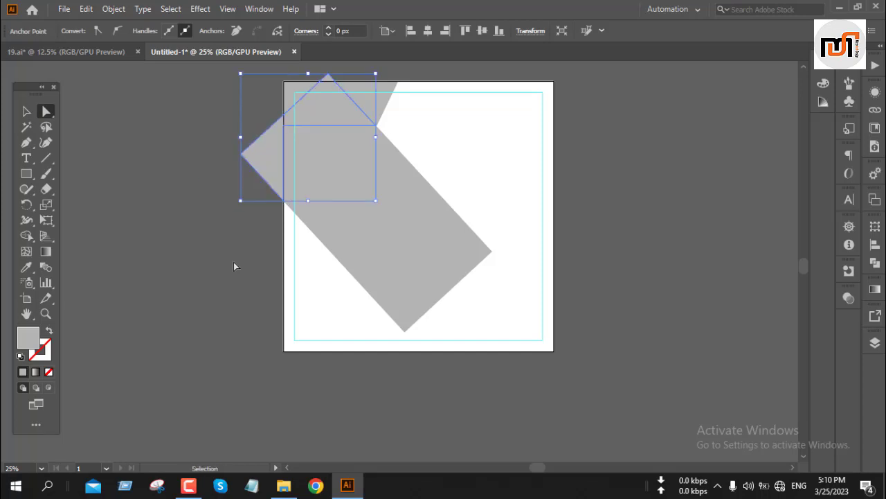
key(ctrl+z)
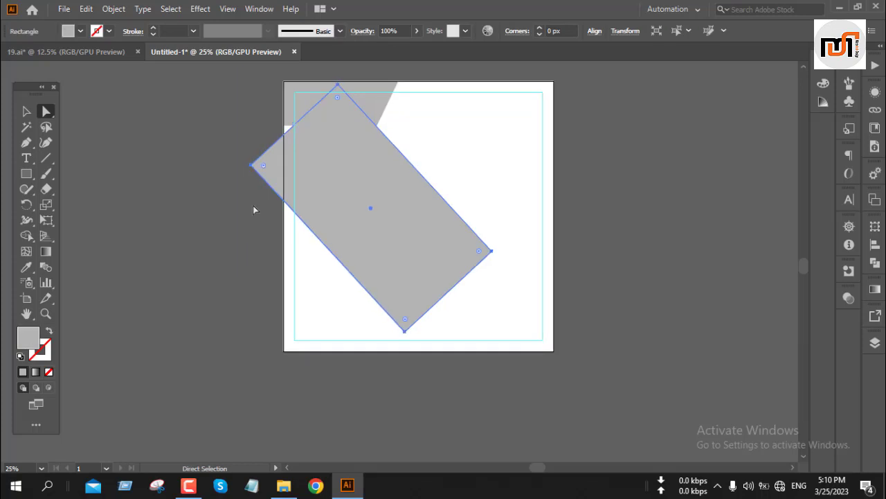
Step: Widen the diagonal block by moving its left corner further outward and its lowest corner below the artboard to X 484, Y 1279 px
drag(254, 171, 196, 144)
key(ctrl+z)
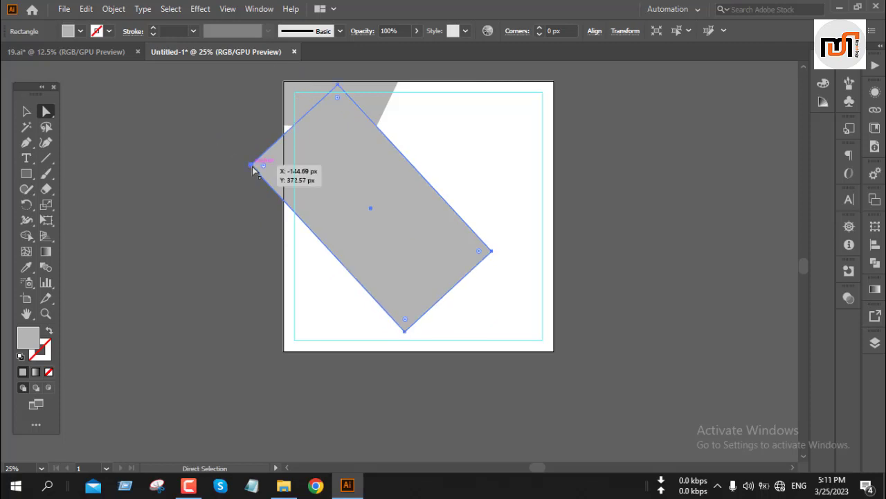
drag(251, 165, 171, 162)
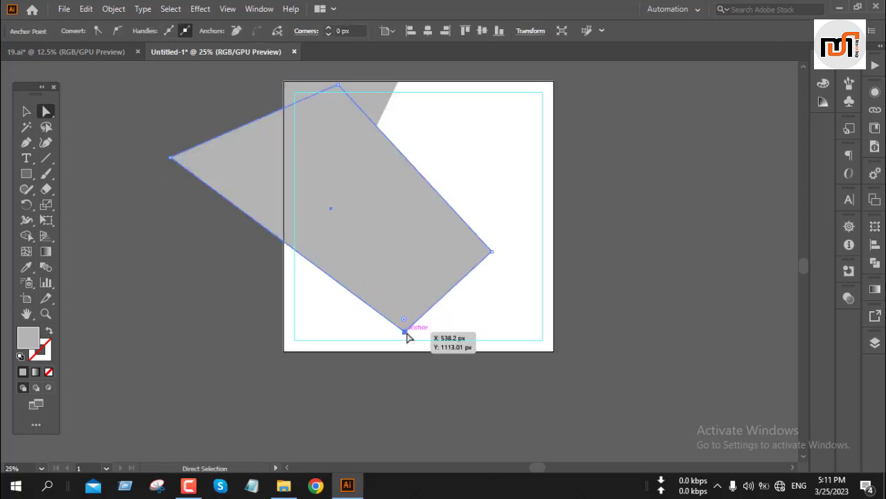
drag(406, 333, 391, 370)
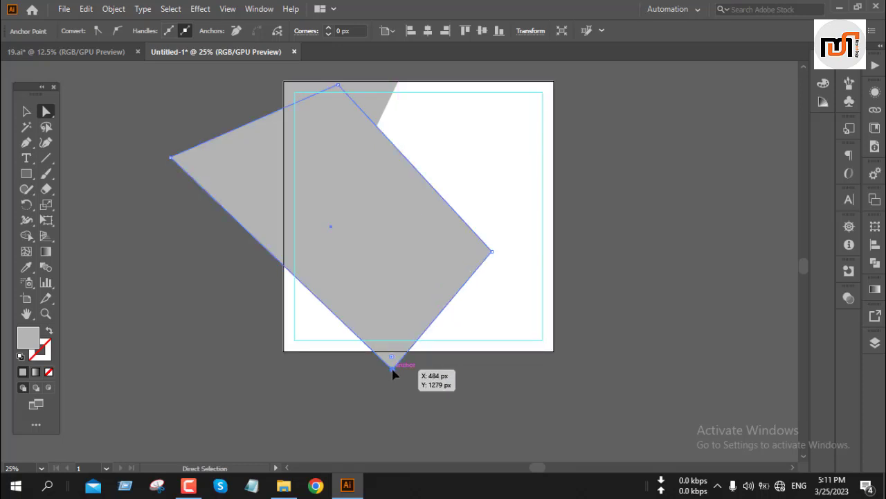
key(v)
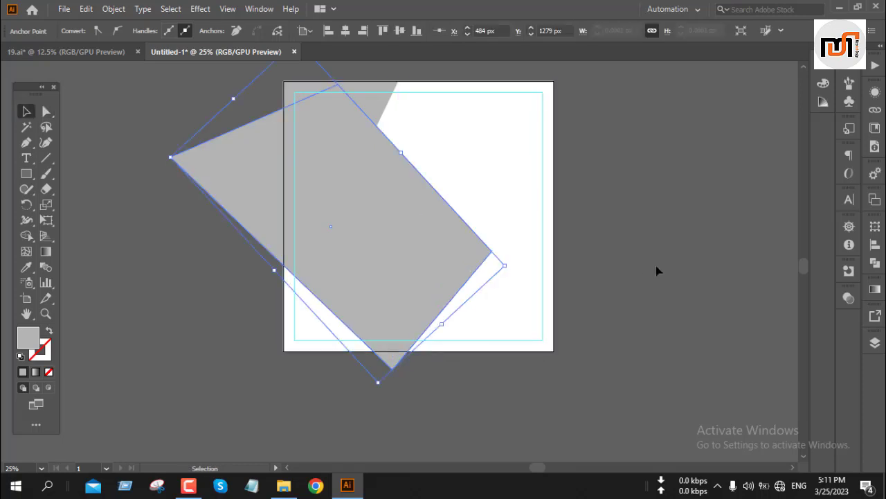
click(658, 270)
Step: Divide all overlapping shapes with Shape Builder and delete the widened block's piece beyond the artboard's left edge and over the header shape
scroll(582, 341, up, 1)
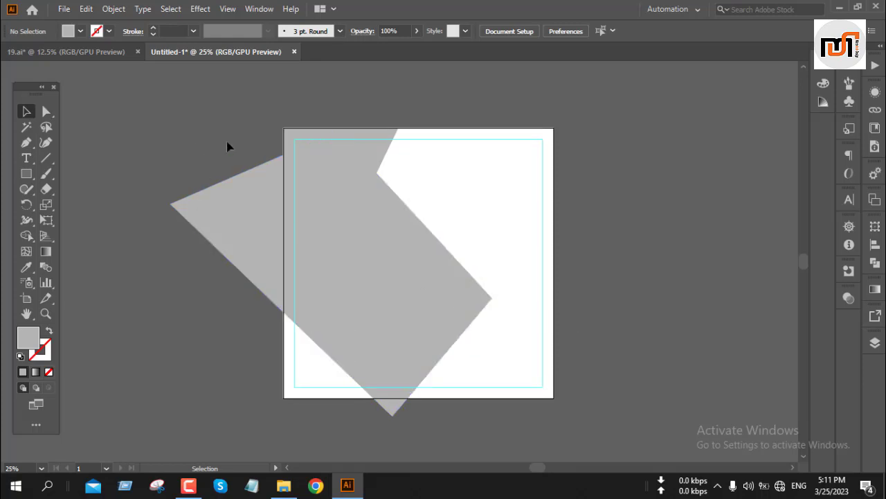
click(358, 246)
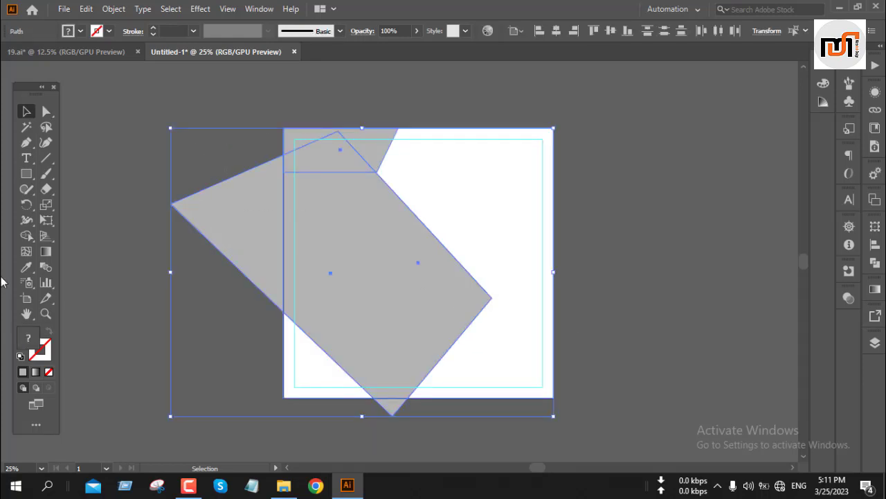
click(26, 235)
click(366, 332)
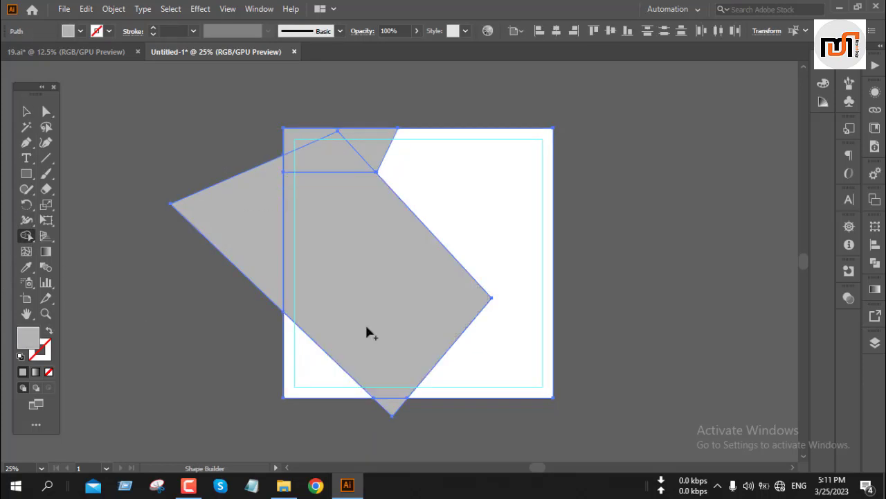
key(v)
click(222, 360)
click(234, 246)
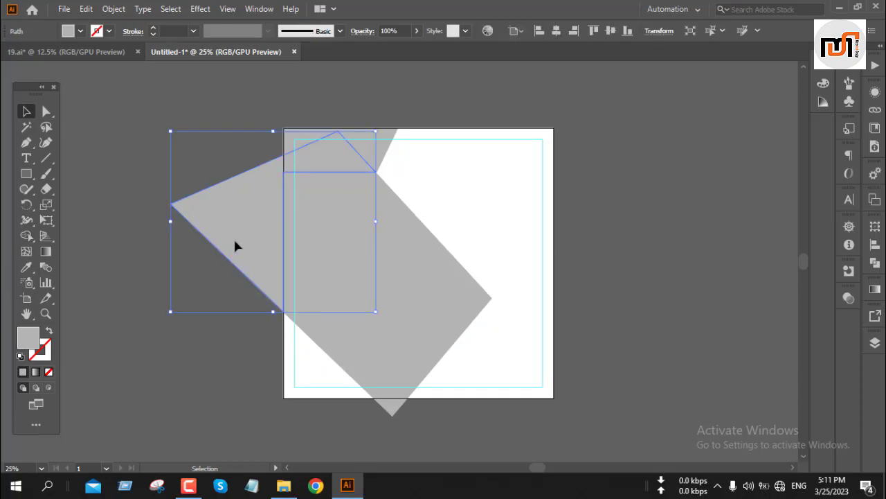
key(Delete)
Step: Fill the widened diagonal shape with a very light grey swatch and delete the leftover tip below the artboard
click(351, 258)
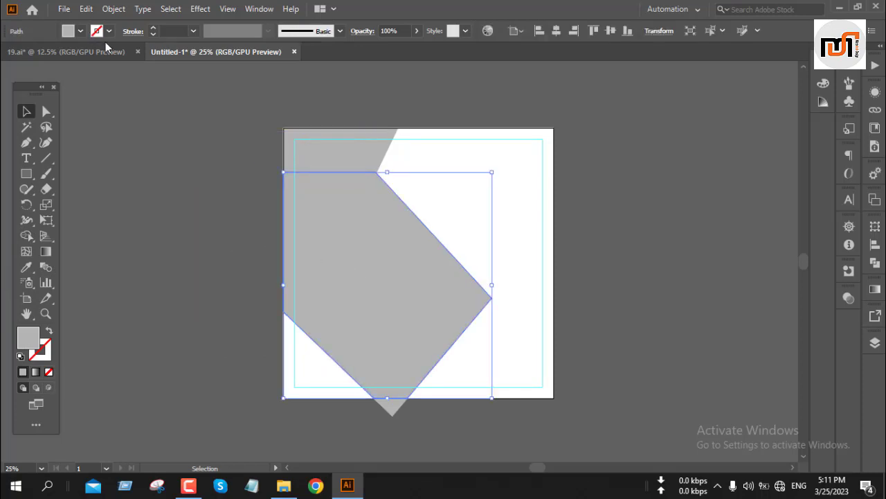
click(80, 30)
click(100, 82)
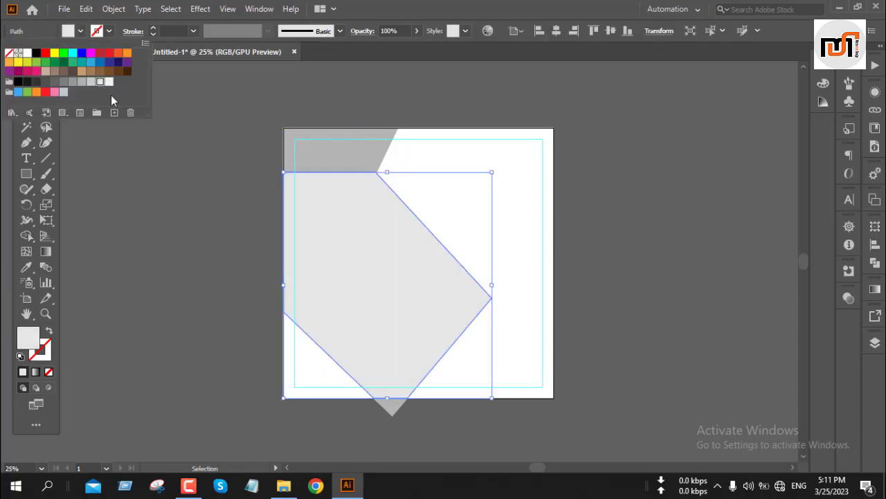
click(198, 174)
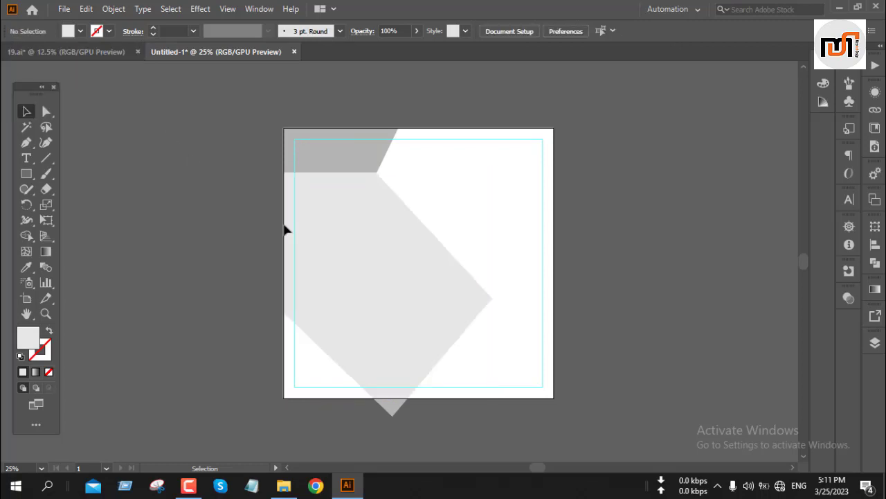
click(395, 407)
key(Delete)
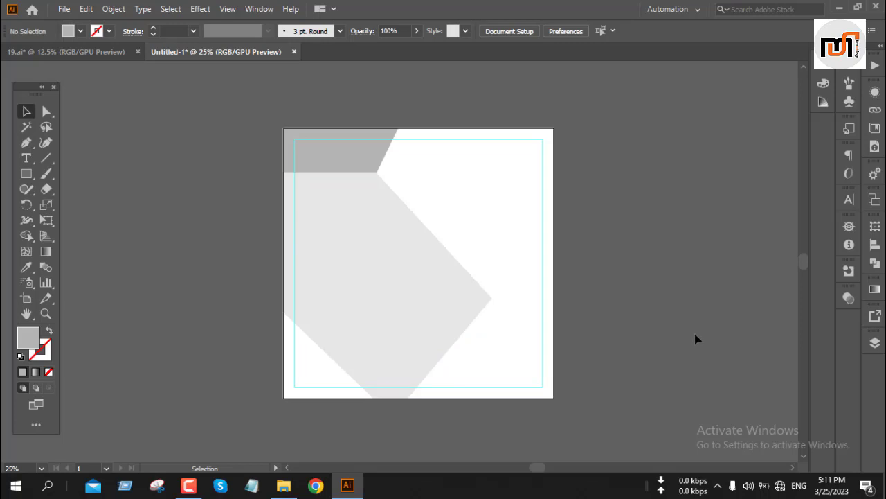
Step: Draw a grey rectangle across the bottom of the artboard, extending slightly past its right and lower edges, and deselect it
key(m)
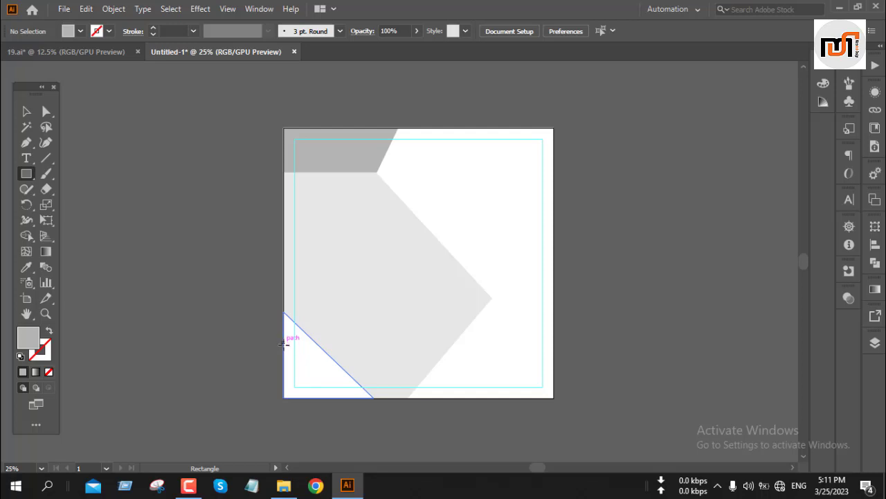
drag(284, 345, 428, 392)
drag(545, 400, 569, 401)
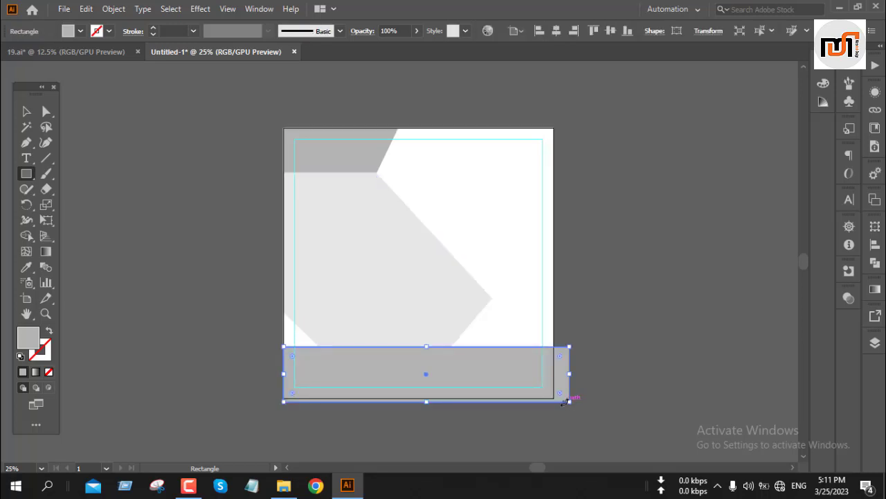
key(v)
click(618, 340)
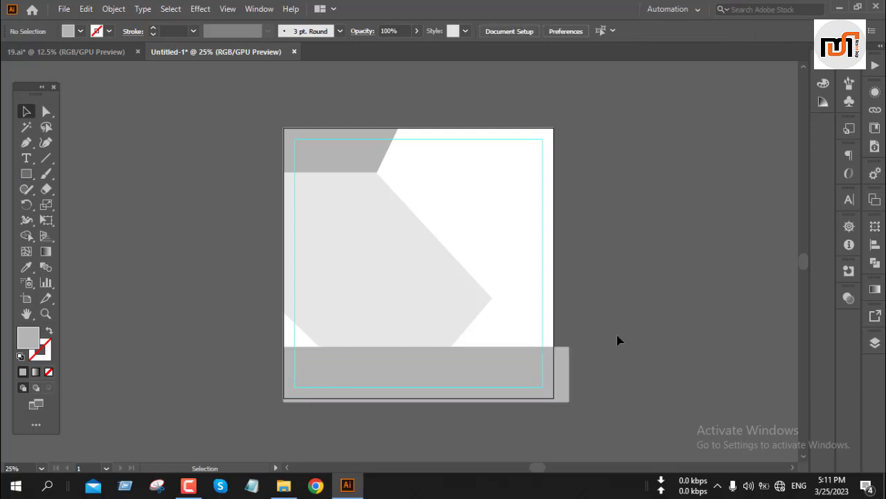
click(566, 381)
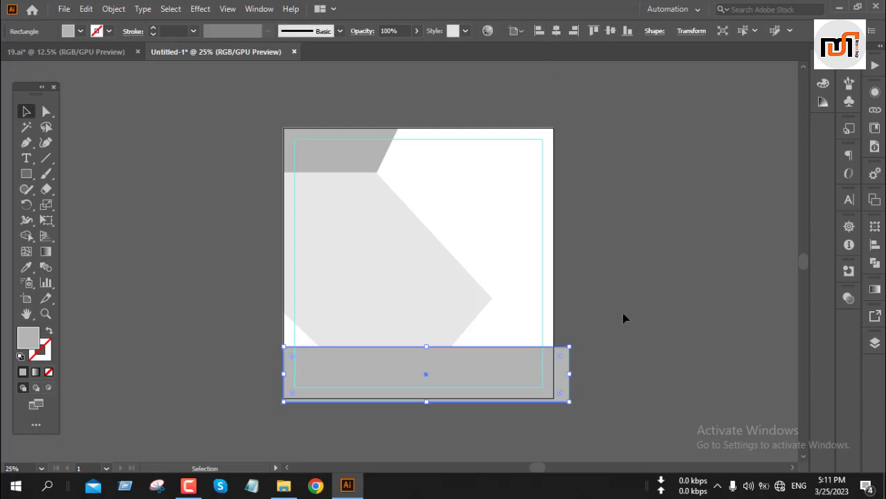
click(633, 332)
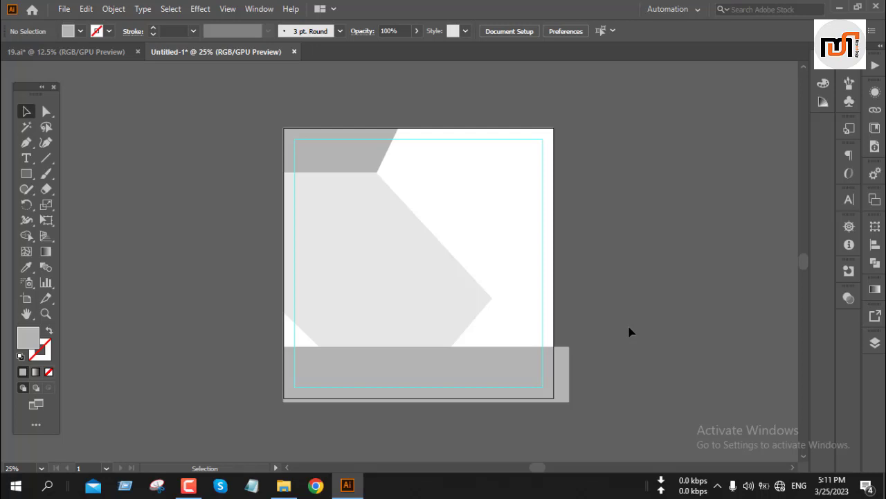
Step: Draw a grey rectangle over the artboard's lower-right corner starting at X 761, Y 600 px, and slant its left edge by moving the lower-left anchor outward
key(m)
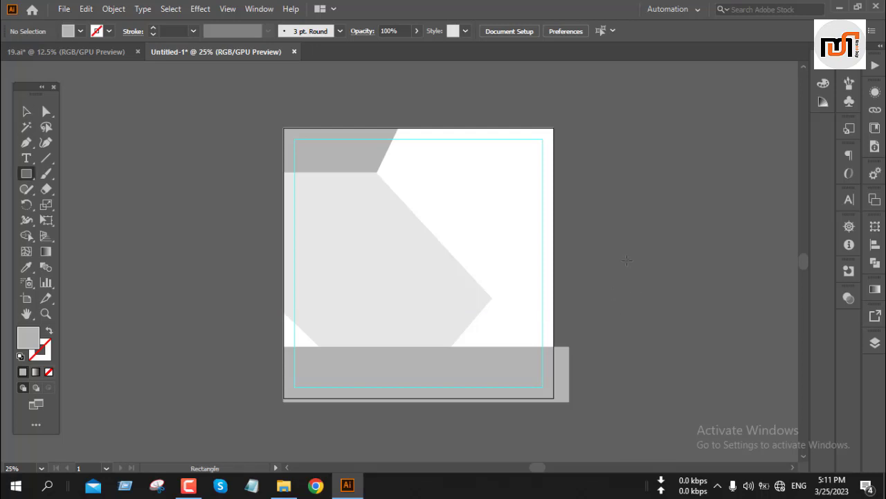
drag(628, 263, 455, 376)
key(a)
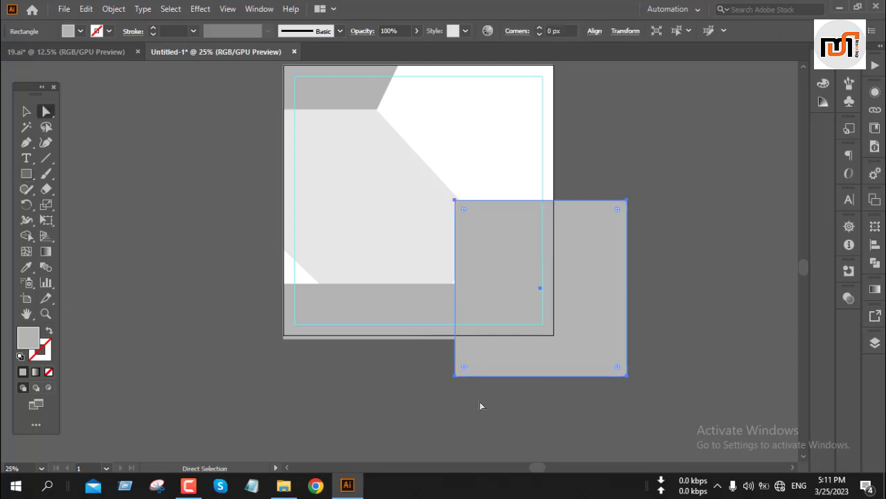
drag(455, 377, 374, 377)
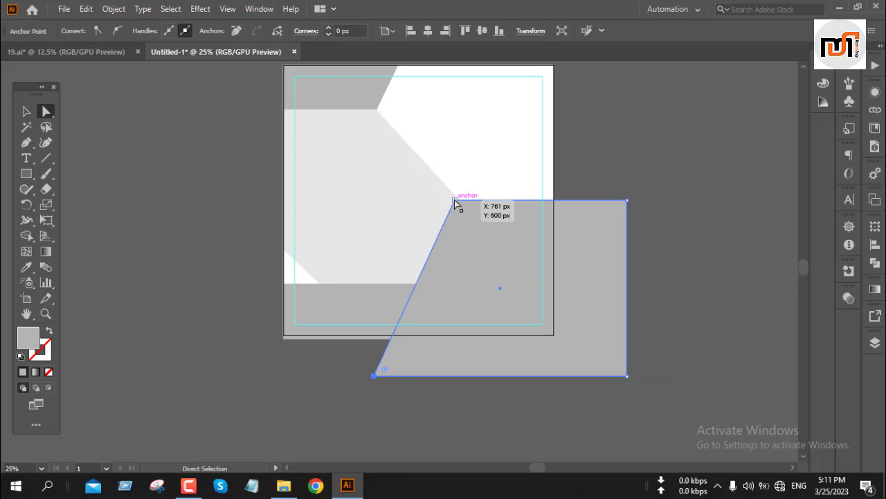
key(v)
click(669, 225)
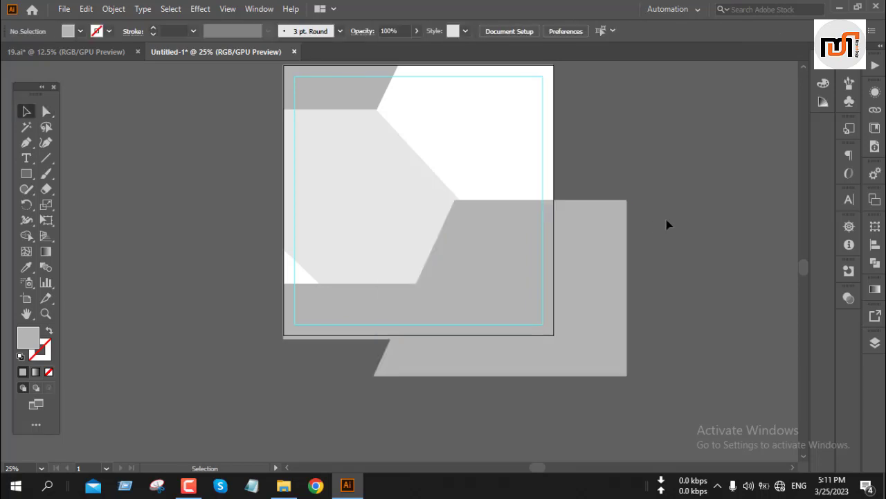
Step: Slope the lower-right shape's upper edge by raising its upper-right anchor, and deselect it
key(a)
drag(627, 200, 628, 142)
click(678, 232)
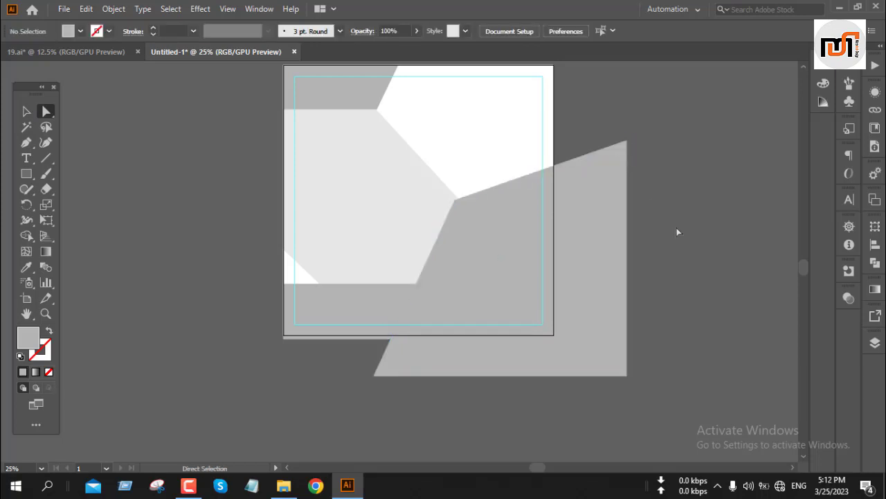
key(v)
click(419, 225)
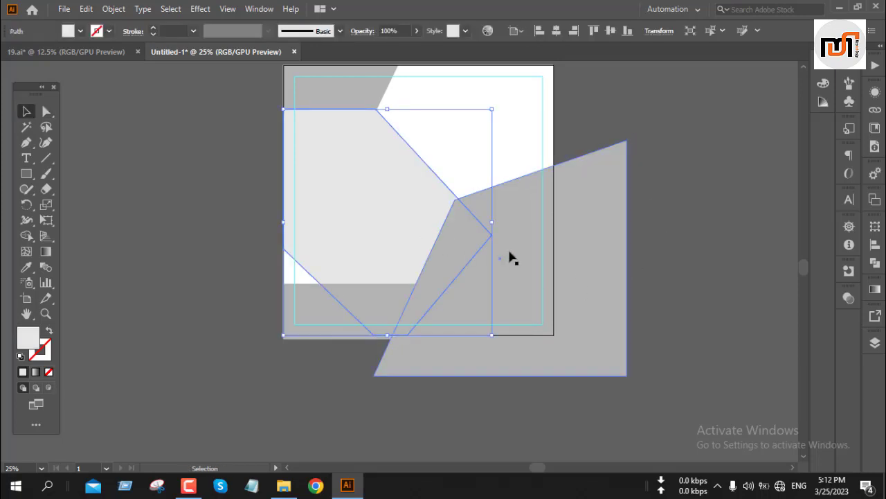
shift+click(605, 243)
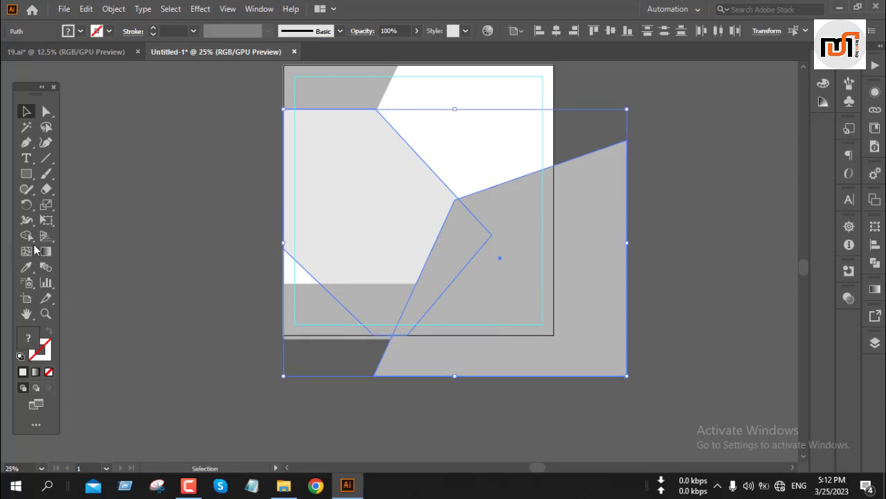
click(28, 238)
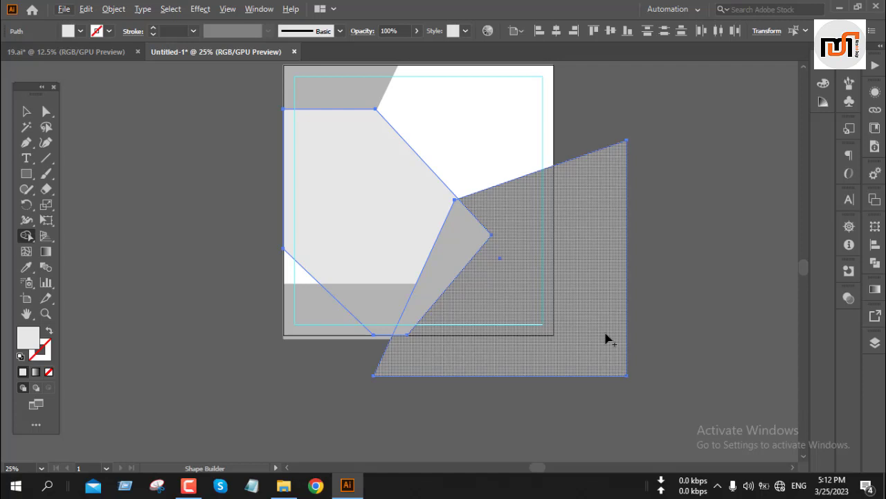
key(v)
click(670, 255)
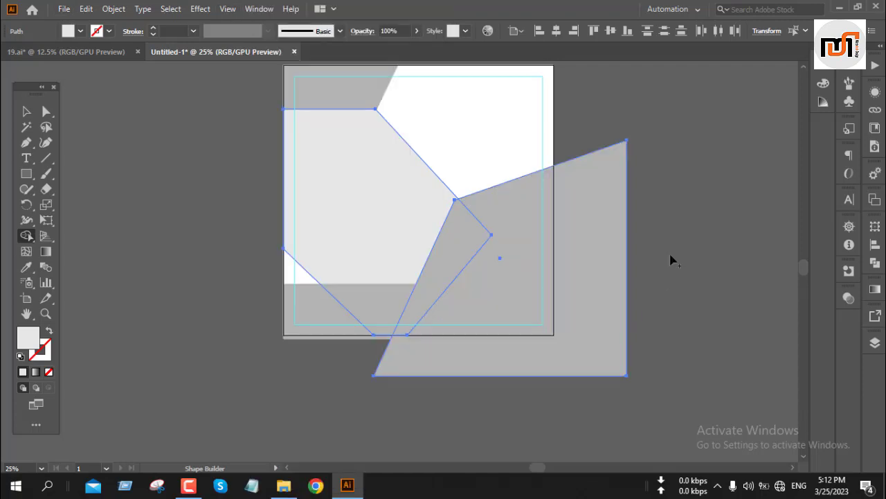
click(27, 111)
click(134, 268)
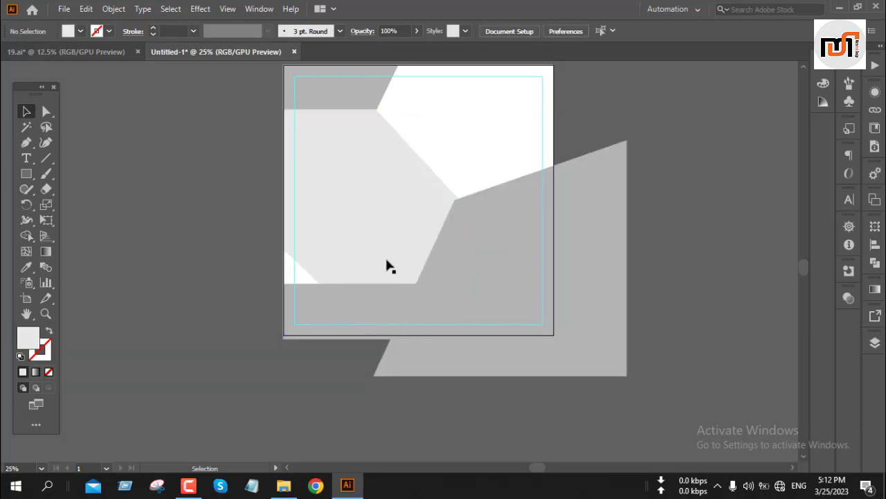
Step: Move the lower-right shape's upper-left anchor onto the right corner of the light grey diagonal shape
click(456, 206)
key(a)
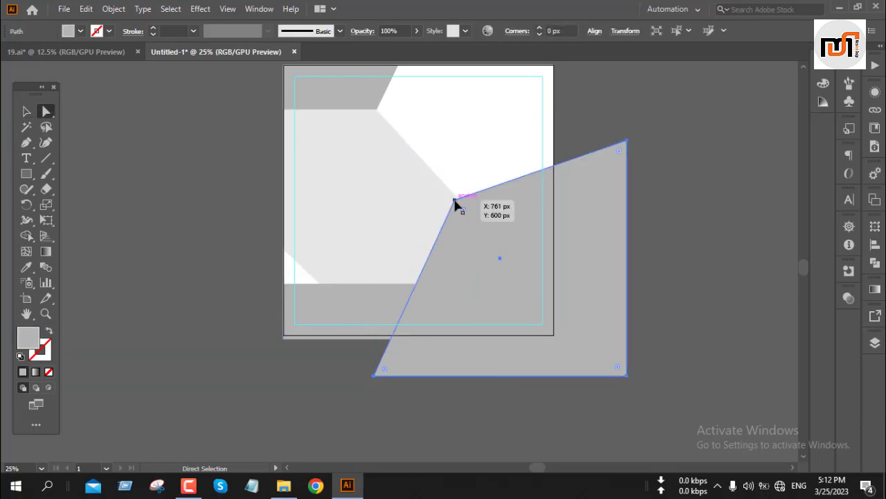
click(455, 202)
drag(456, 202, 490, 242)
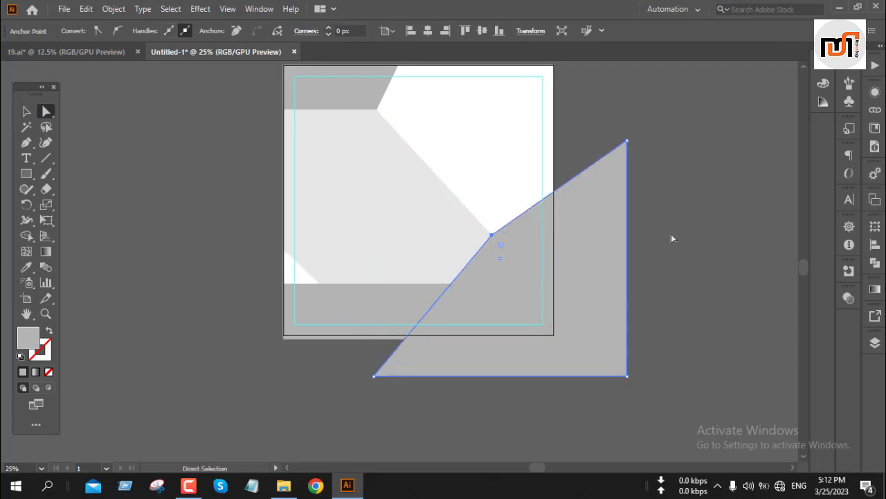
Step: Trim all shape parts that extend past the artboard's right edge and lower-right corner with Shape Builder
key(v)
click(691, 240)
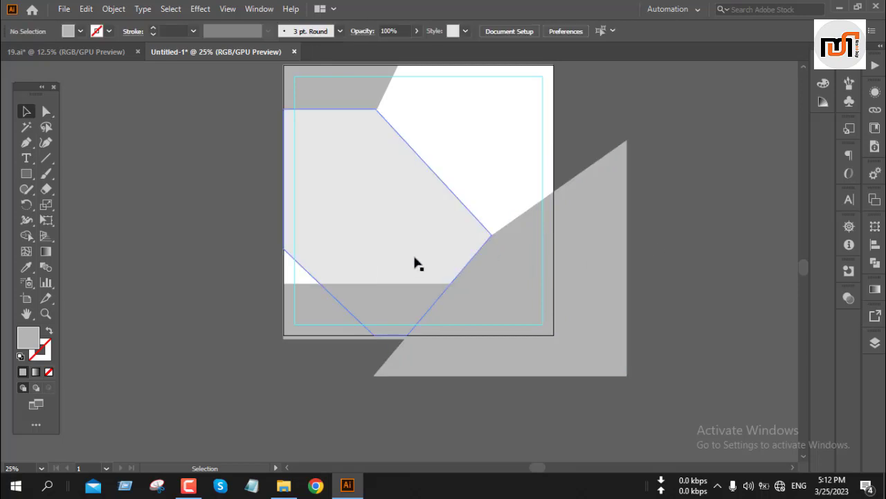
click(437, 259)
click(690, 257)
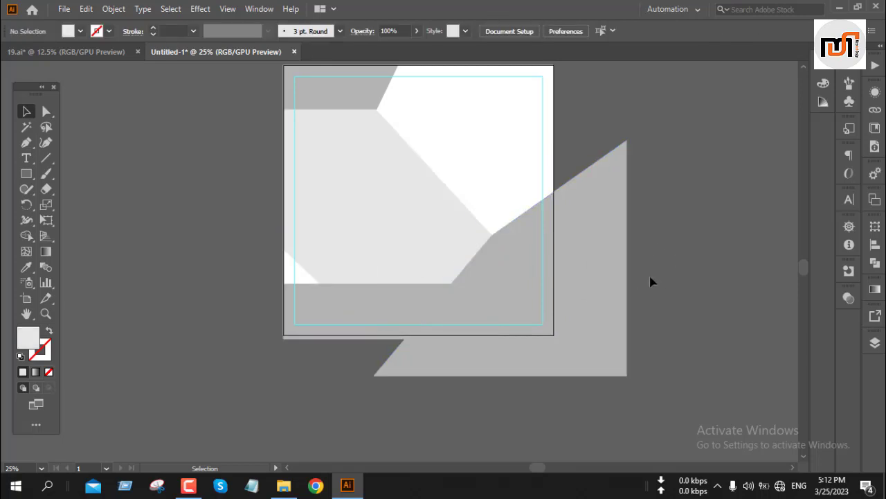
drag(680, 243, 394, 389)
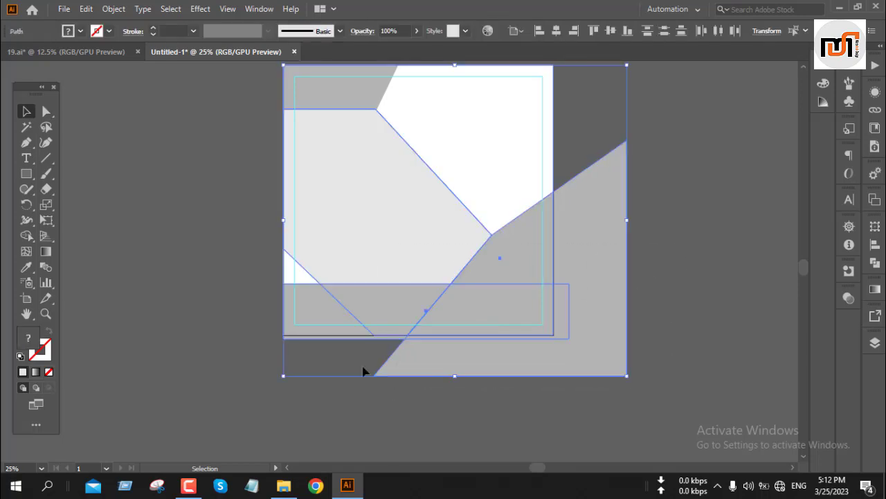
click(29, 239)
alt+click(589, 325)
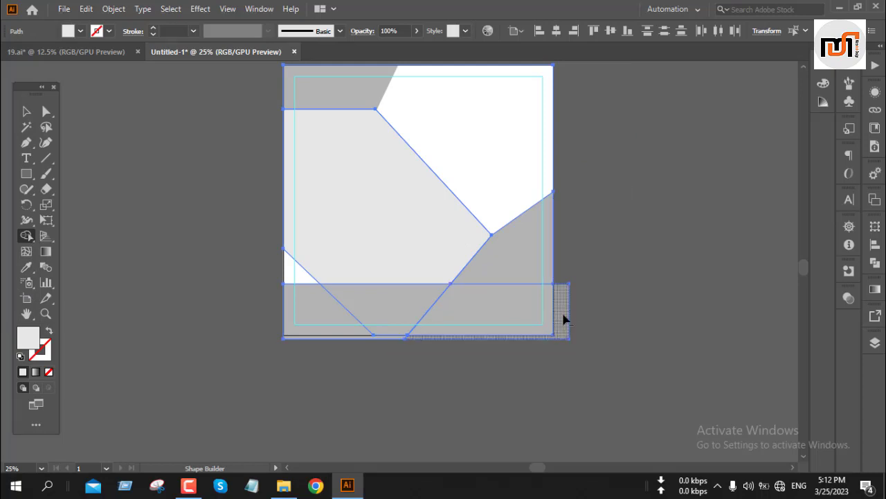
alt+click(563, 320)
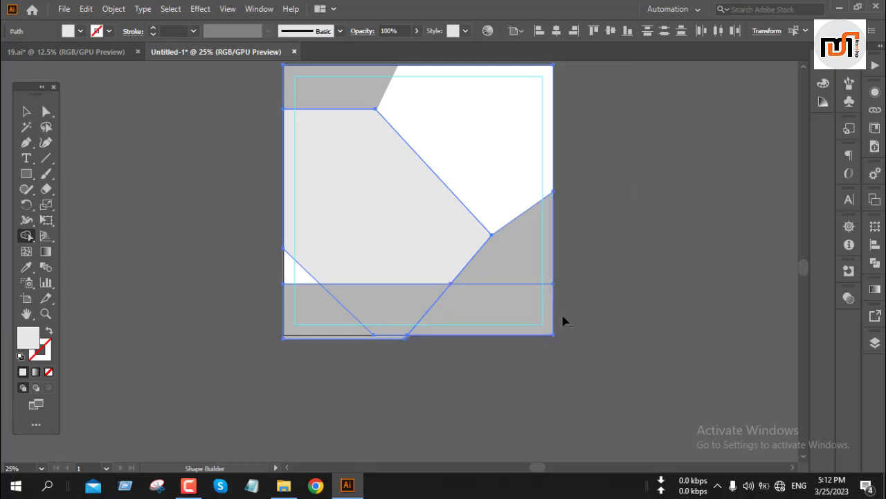
Step: Try to remove the footer strip below the artboard's lower edge with Shape Builder, and undo the removal
alt+click(333, 338)
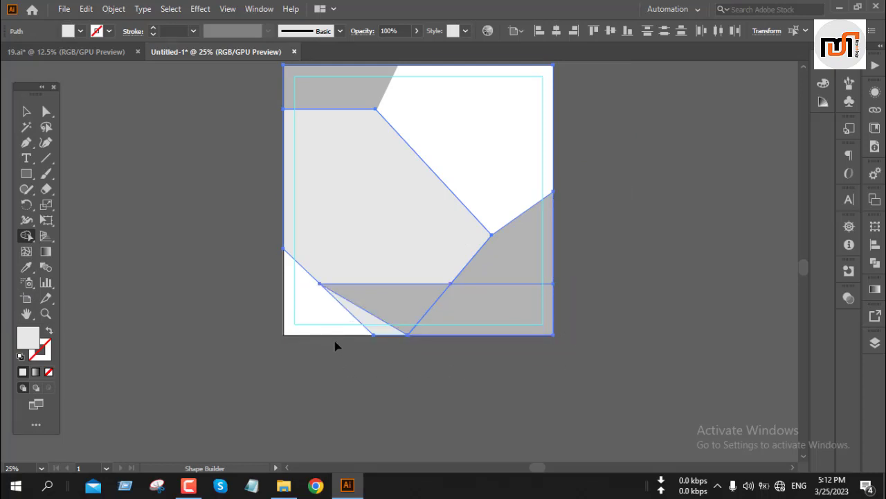
key(ctrl)
key(ctrl+z)
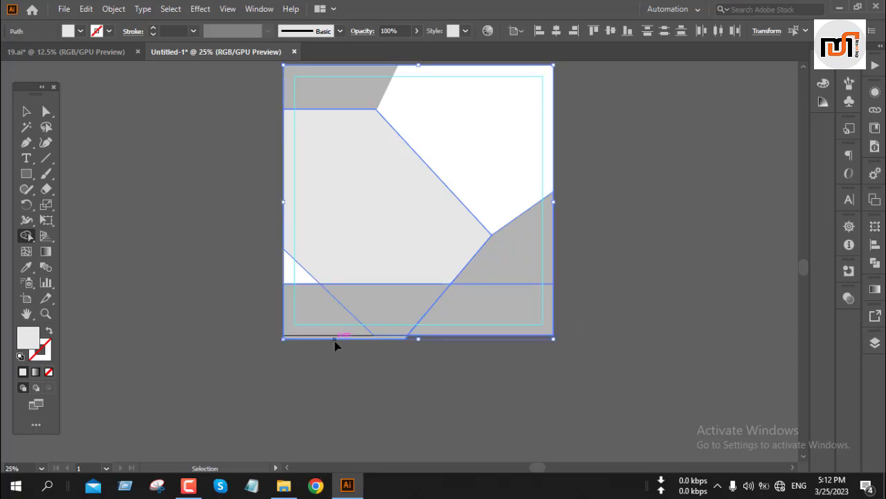
Step: Remove the thin footer strip hanging below the artboard with Shape Builder applied to all shapes, and deselect them
key(v)
click(315, 378)
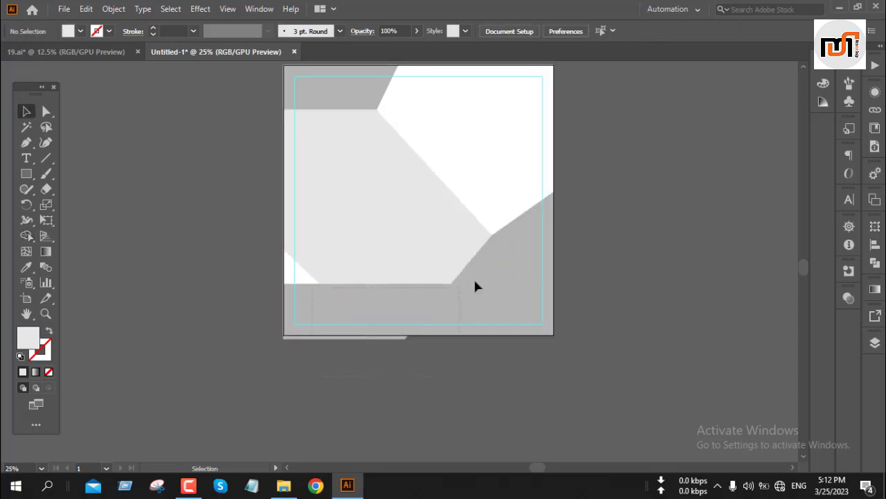
key(ctrl+a)
click(26, 235)
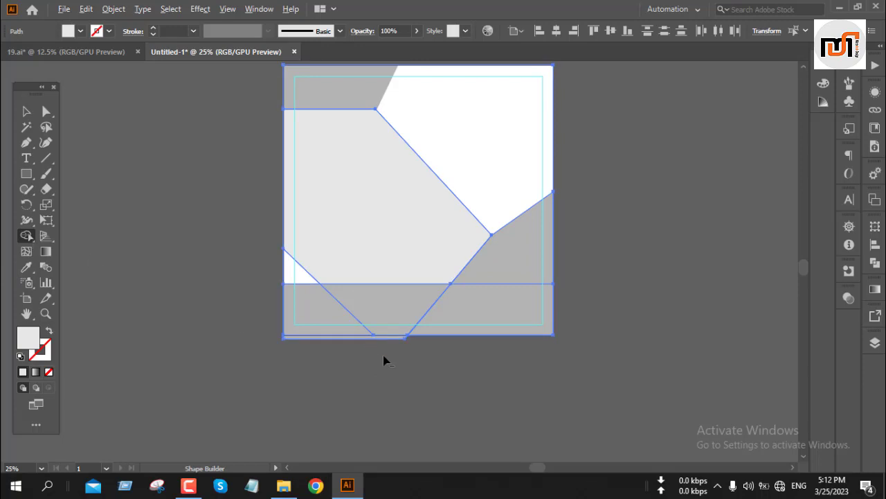
scroll(384, 358, up, 3)
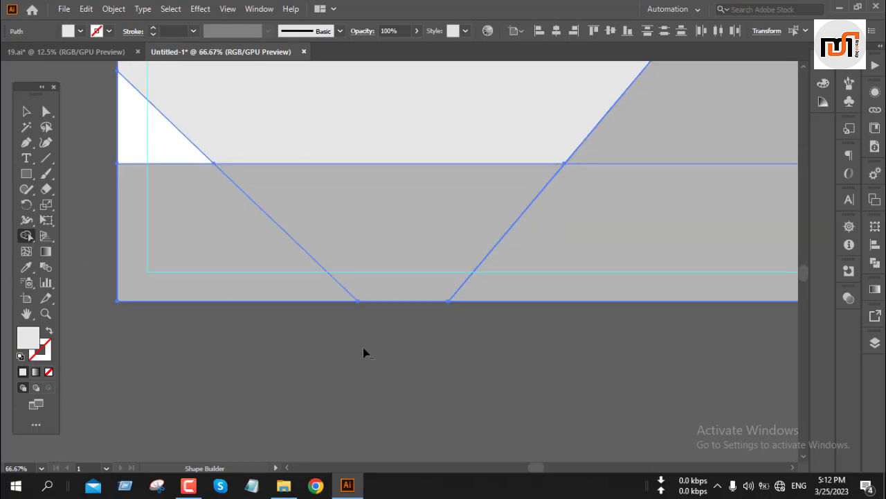
scroll(365, 353, down, 2)
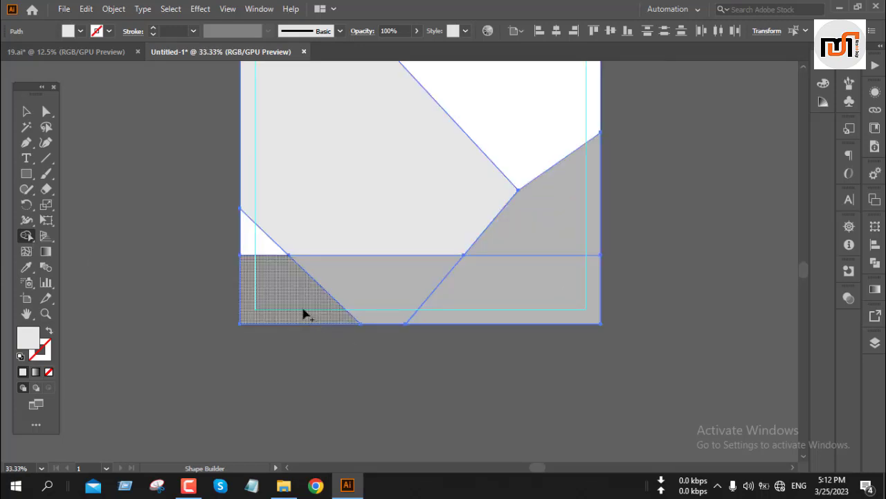
key(v)
click(383, 398)
Step: Separate the light grey diagonal shape from its overlap with the footer rectangle using Shape Builder, and deselect
click(310, 298)
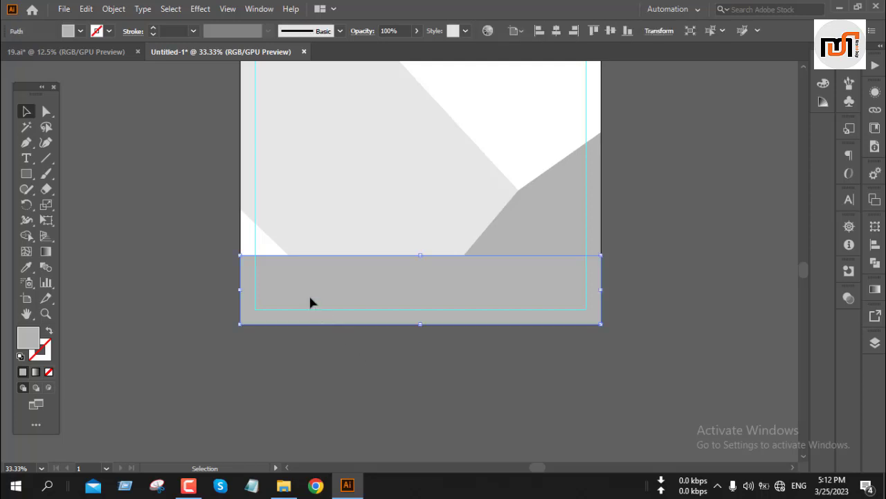
shift+click(344, 231)
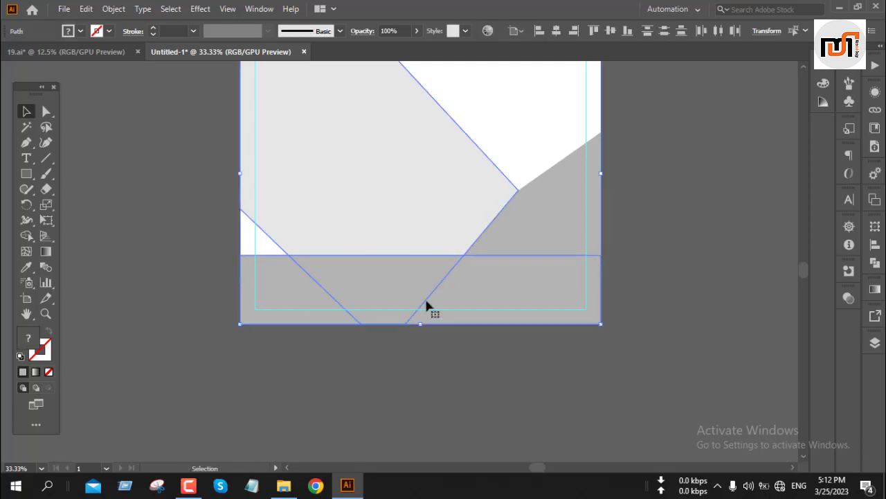
key(shift+m)
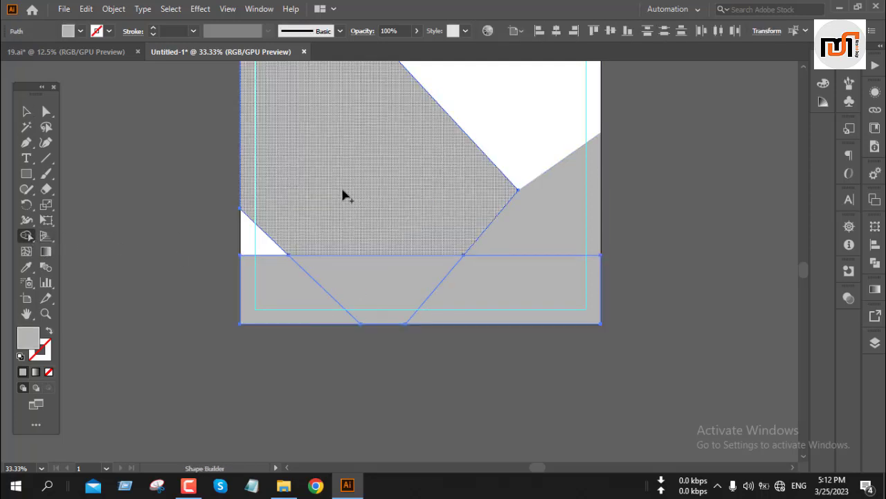
click(343, 197)
key(v)
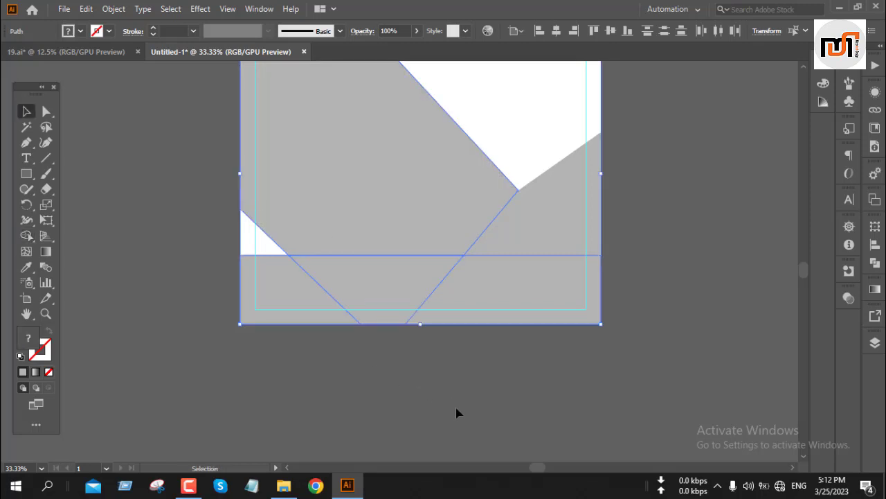
click(457, 411)
Step: Fill the large diagonal shape above the footer with a light grey swatch and deselect it
click(370, 196)
scroll(409, 359, up, 2)
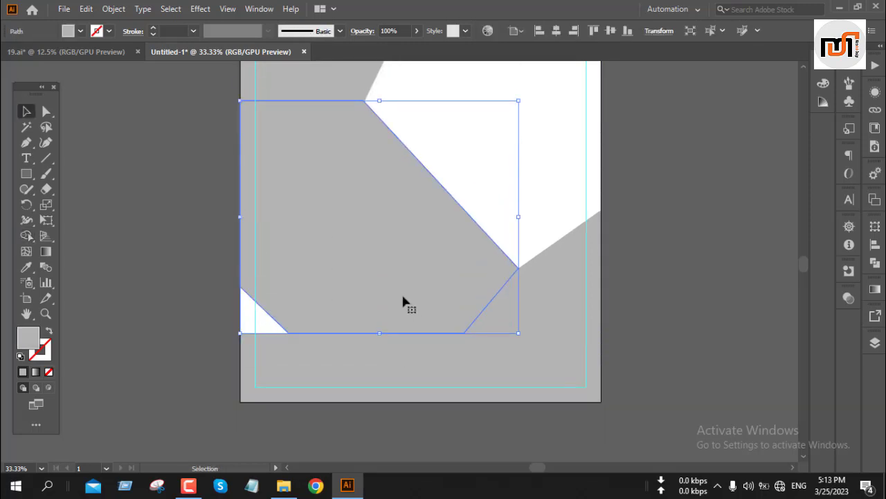
click(81, 31)
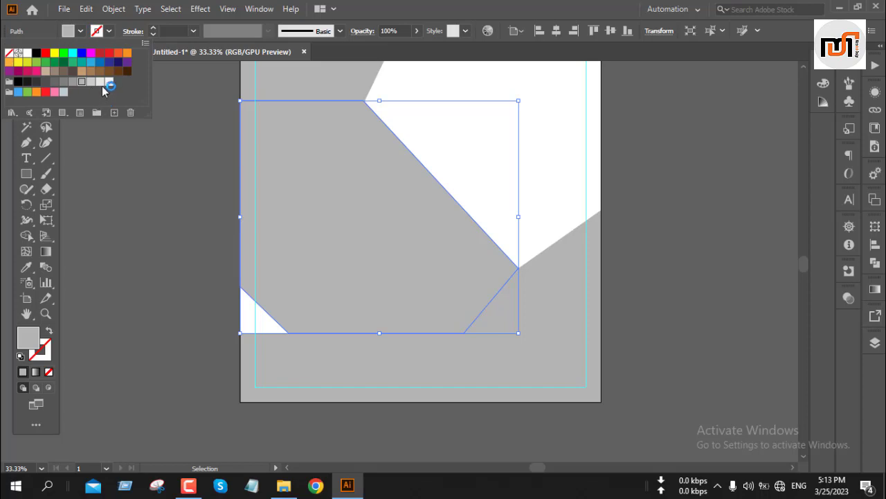
click(104, 89)
click(157, 290)
Step: Merge the footer rectangle and the lower-right corner shape into one shape with Shape Builder, and deselect it
scroll(409, 338, down, 2)
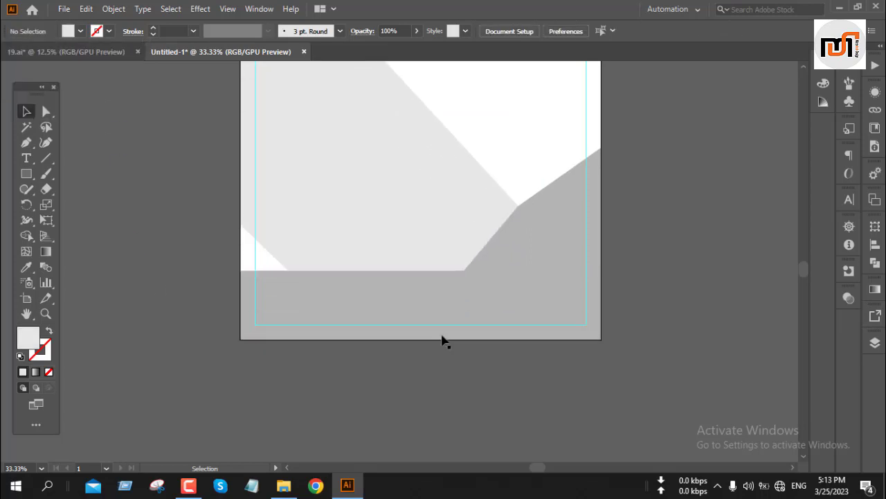
click(424, 299)
shift+click(522, 247)
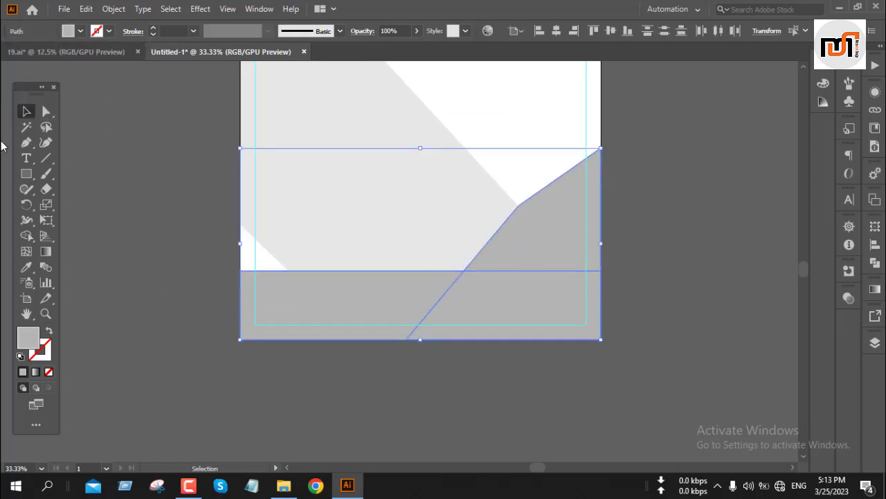
click(27, 236)
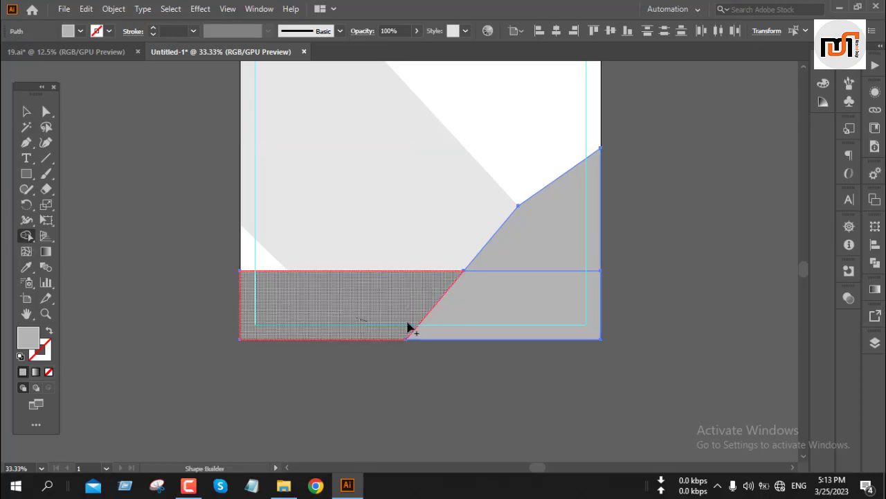
mouse_move(410, 326)
mouse_down()
mouse_move(534, 252)
mouse_move(530, 262)
mouse_up()
scroll(514, 316, down, 2)
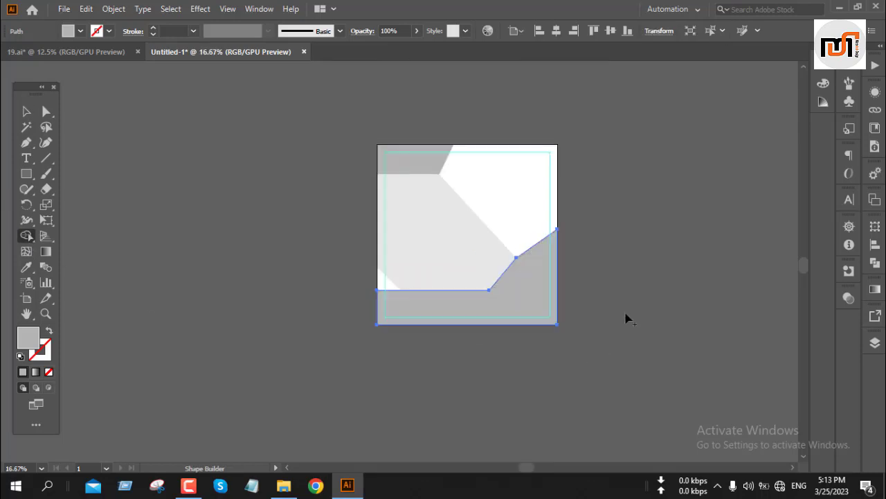
key(v)
click(621, 417)
Step: Examine the sheet of reference social media post designs in the 19.ai document
scroll(623, 429, up, 1)
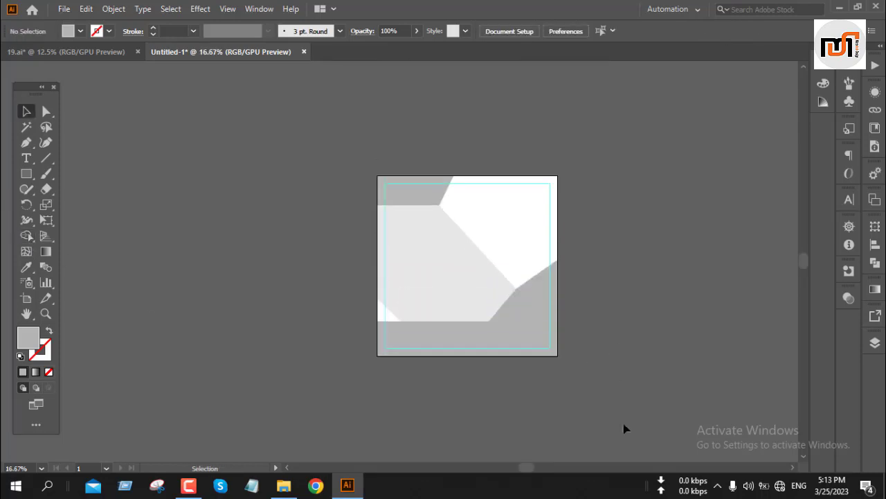
scroll(623, 429, up, 1)
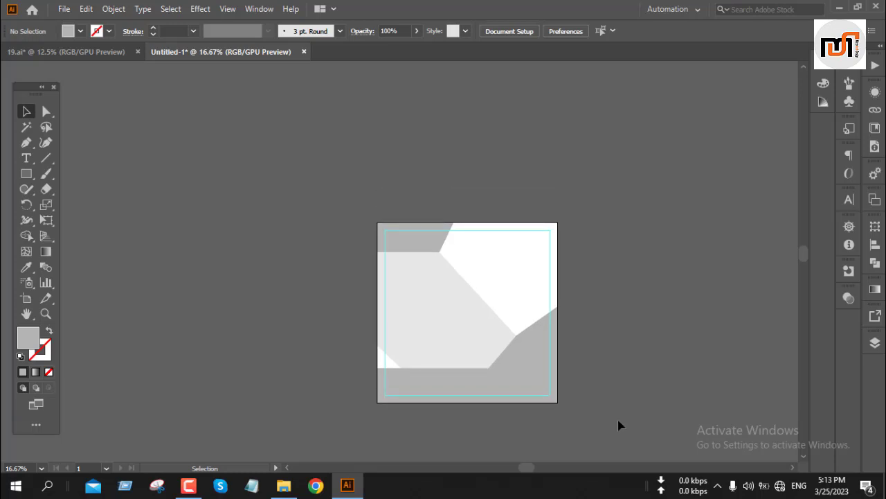
scroll(620, 424, down, 2)
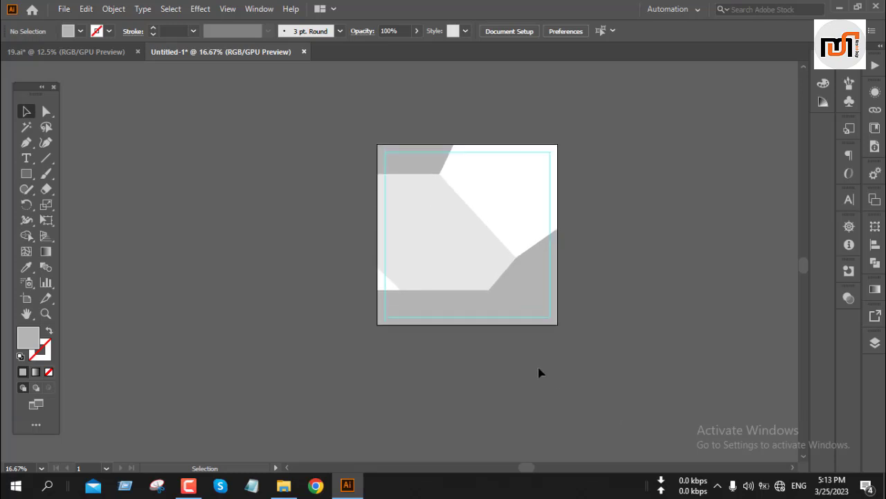
click(88, 53)
scroll(238, 307, up, 2)
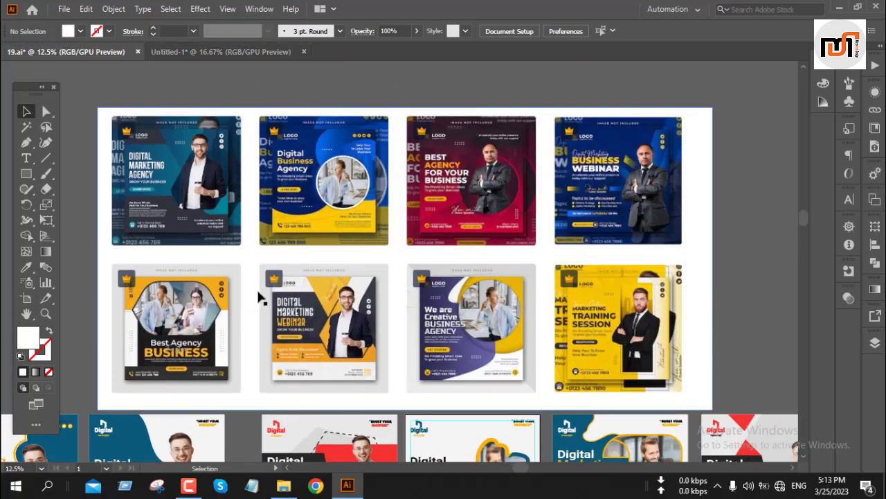
scroll(400, 395, up, 1)
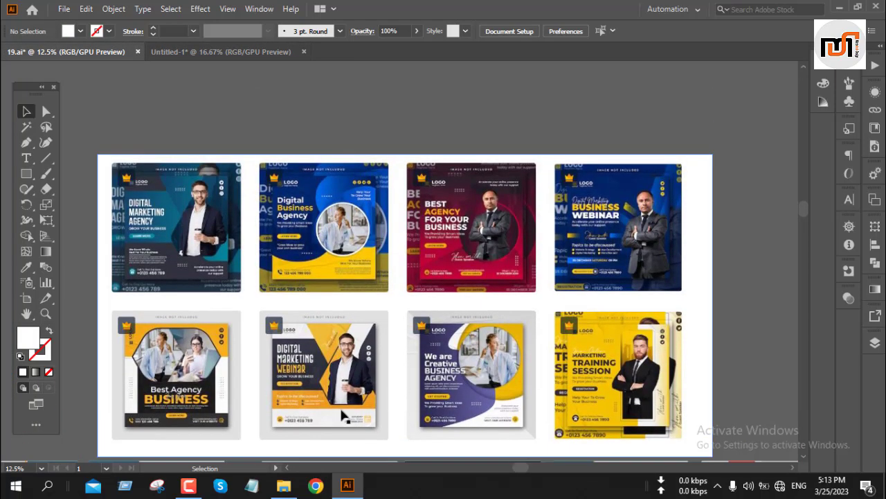
scroll(297, 429, up, 4)
scroll(298, 428, down, 3)
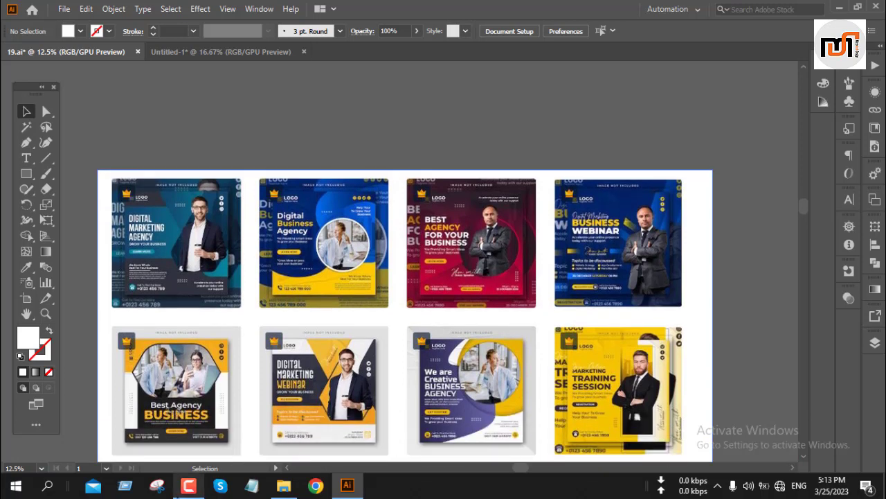
click(188, 486)
click(417, 456)
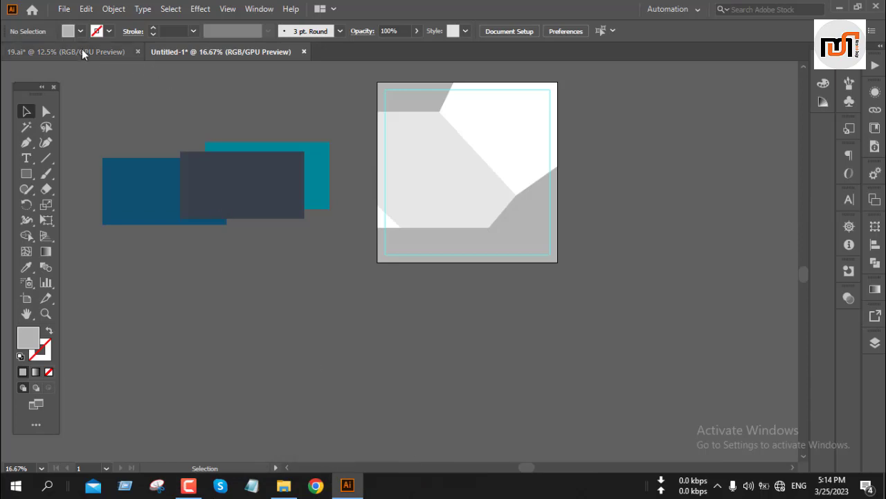
Step: Examine the finished Digital Marketing Agency designs in 19.ai, including the red one and the teal one with the framed photo
click(81, 50)
key(ctrl+v)
scroll(318, 346, down, 10)
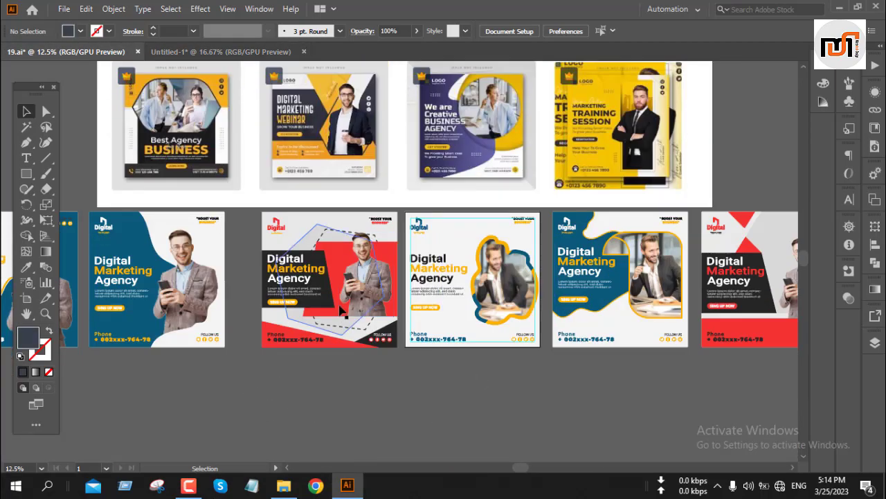
click(328, 285)
key(a)
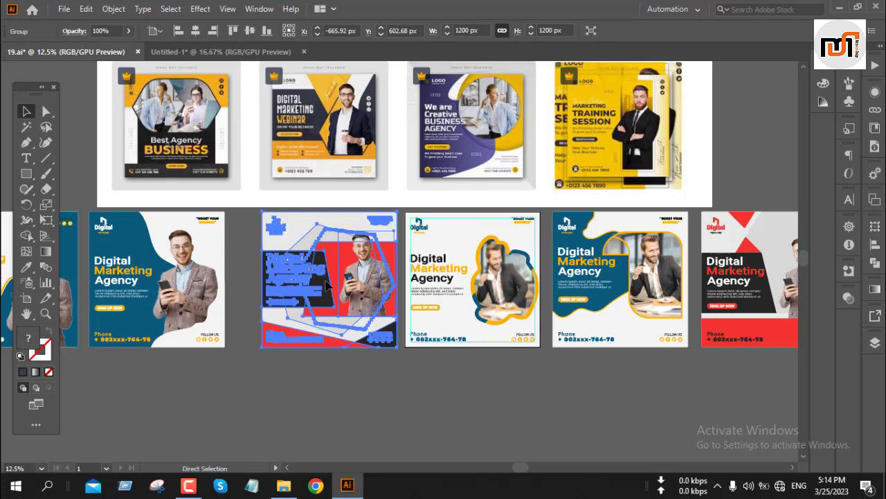
key(v)
click(376, 382)
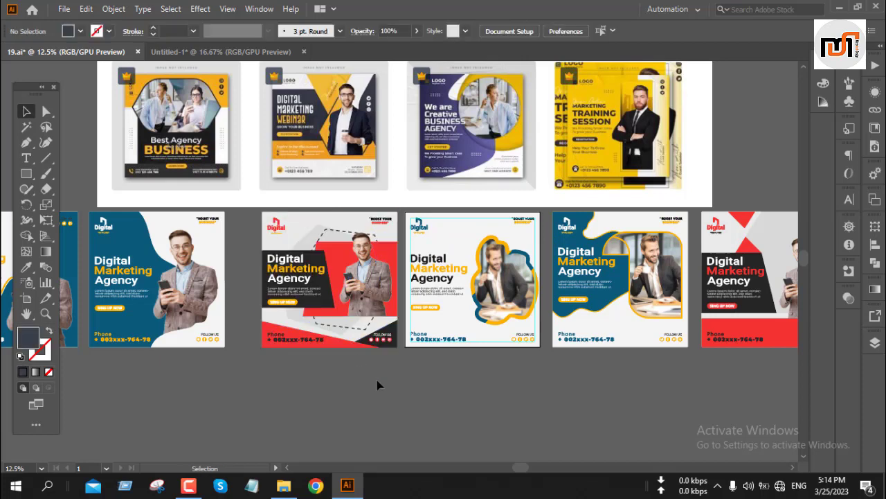
click(600, 315)
key(a)
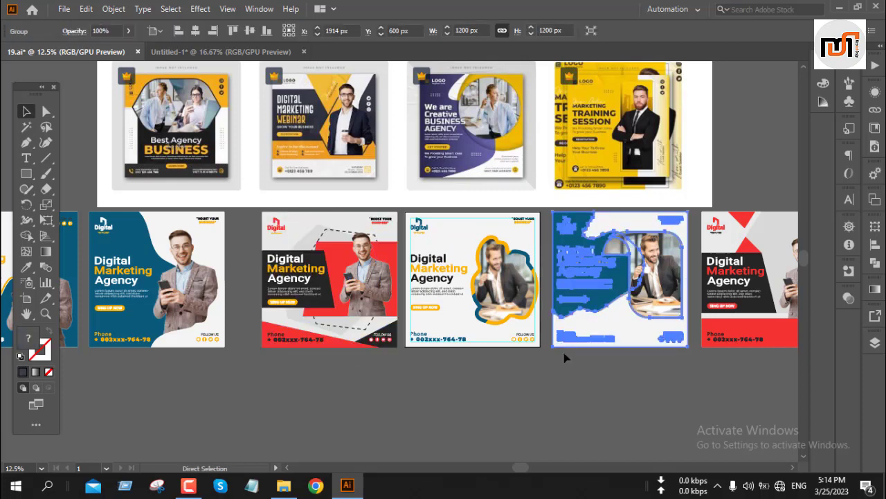
key(v)
click(515, 408)
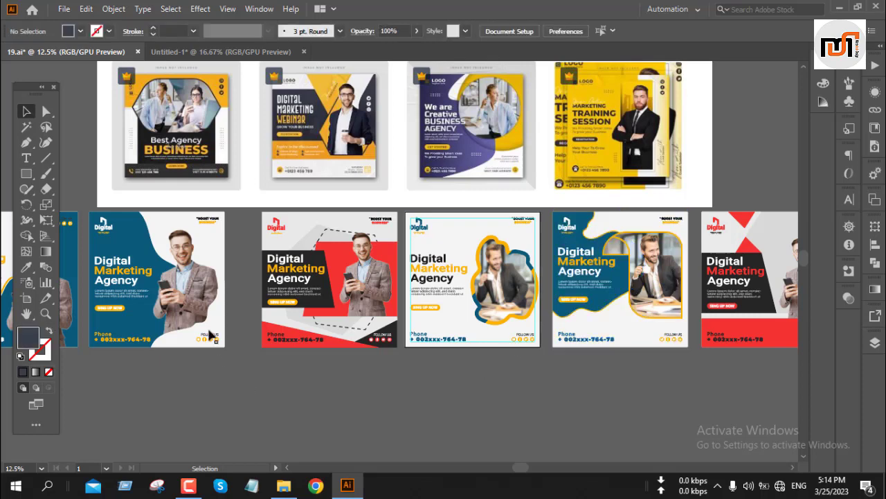
Step: Copy the blue Digital Marketing Agency design with the man holding a phone from 19.ai into the Untitled-1 document
click(150, 284)
key(a)
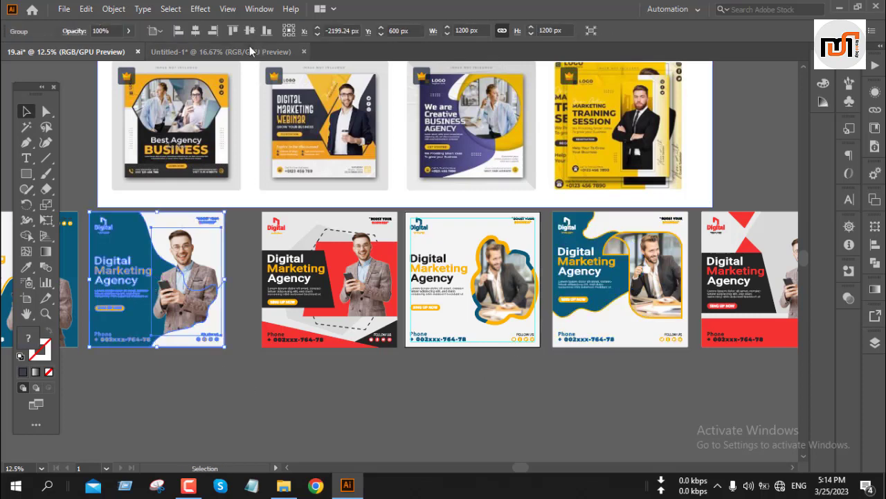
click(220, 52)
key(ctrl+v)
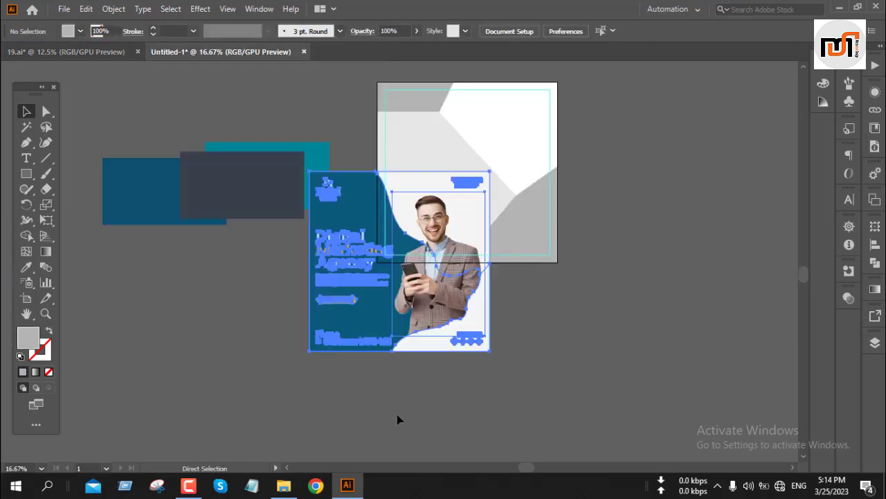
Step: Move the pasted Digital Marketing Agency design to the empty area right of the artboard, ungroup it and deselect it
scroll(398, 416, up, 3)
drag(332, 379, 651, 277)
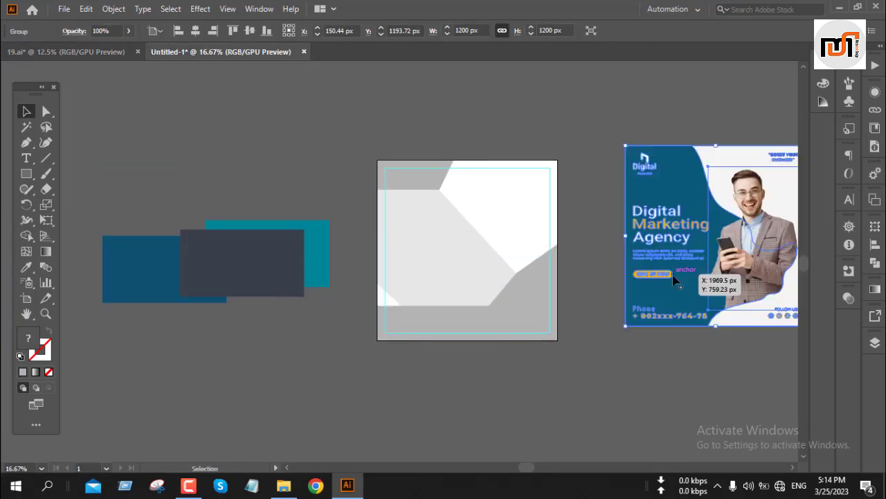
right_click(673, 276)
click(710, 157)
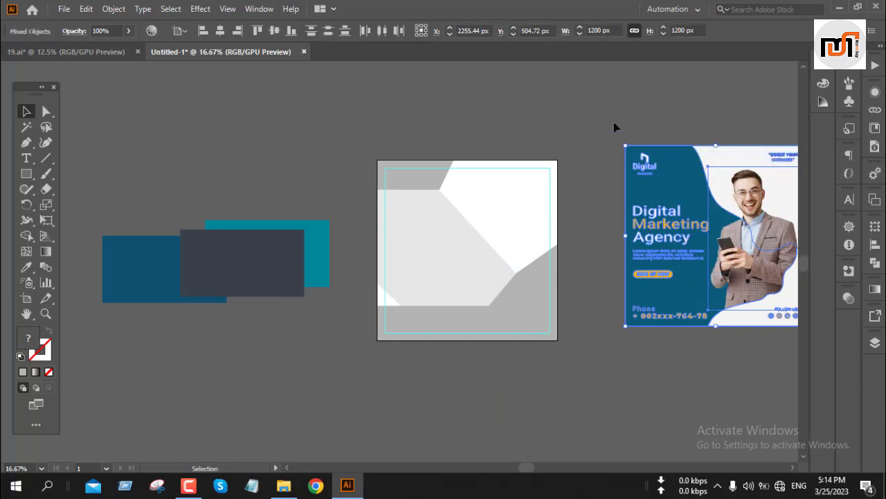
click(613, 126)
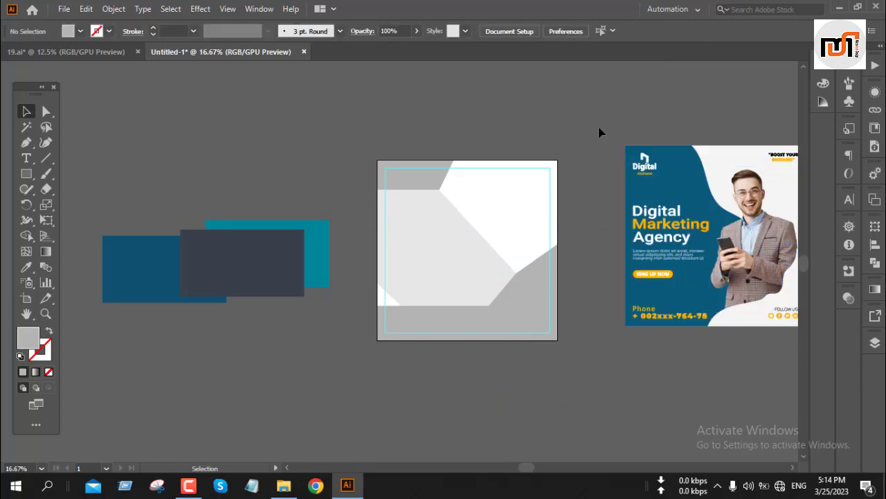
Step: Apply a linear gradient fill to the large light-grey polygon on the artboard's left side
click(445, 235)
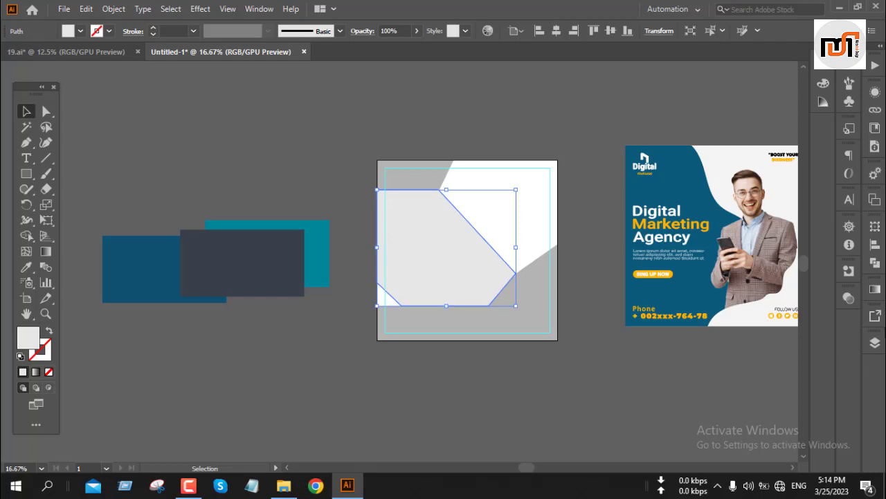
click(874, 342)
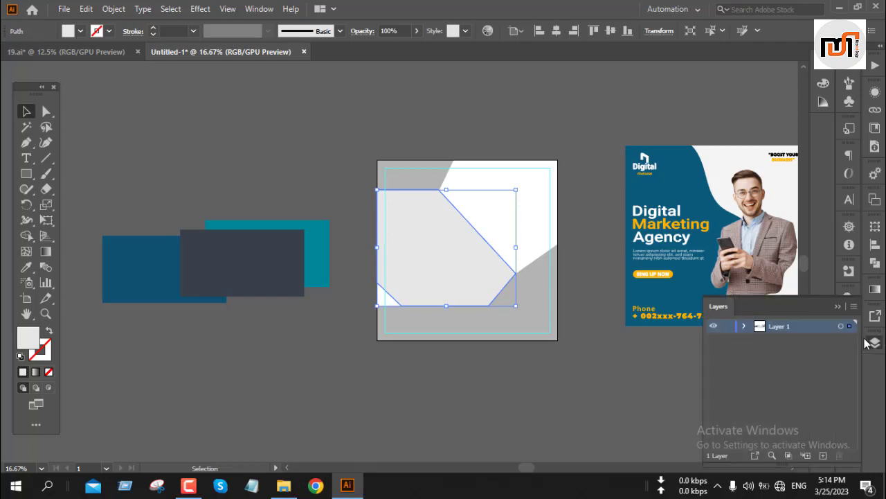
click(875, 342)
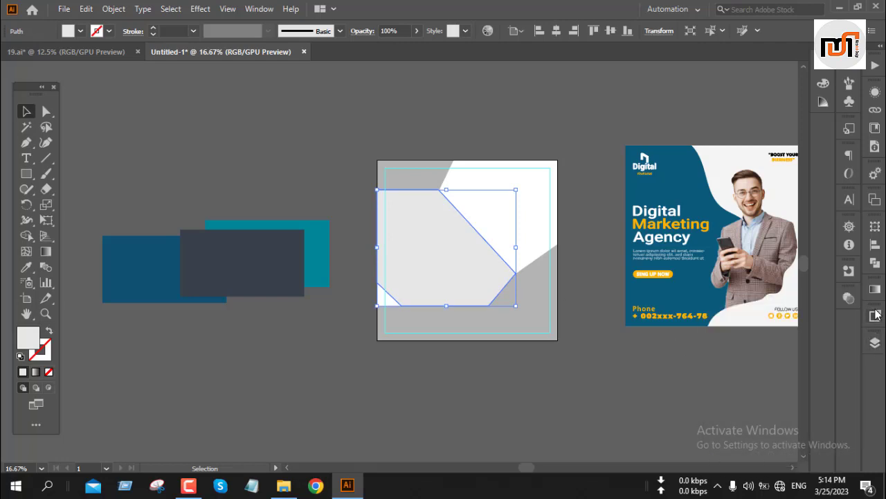
click(874, 289)
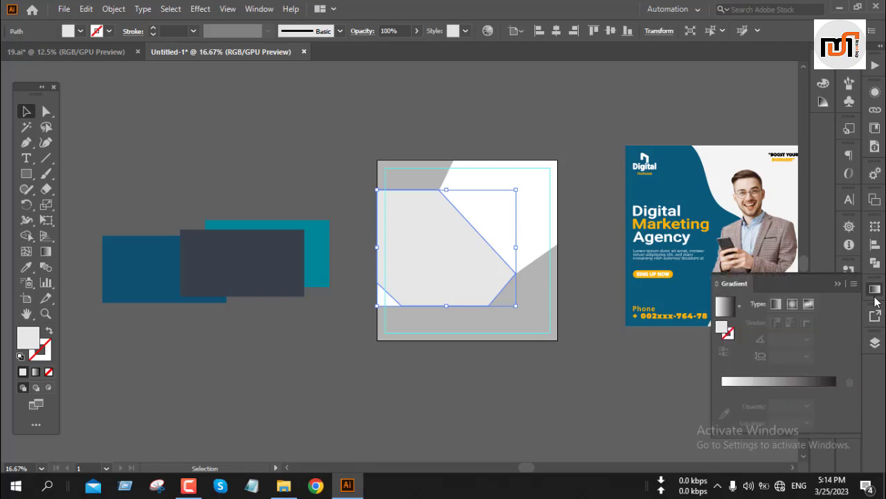
click(776, 304)
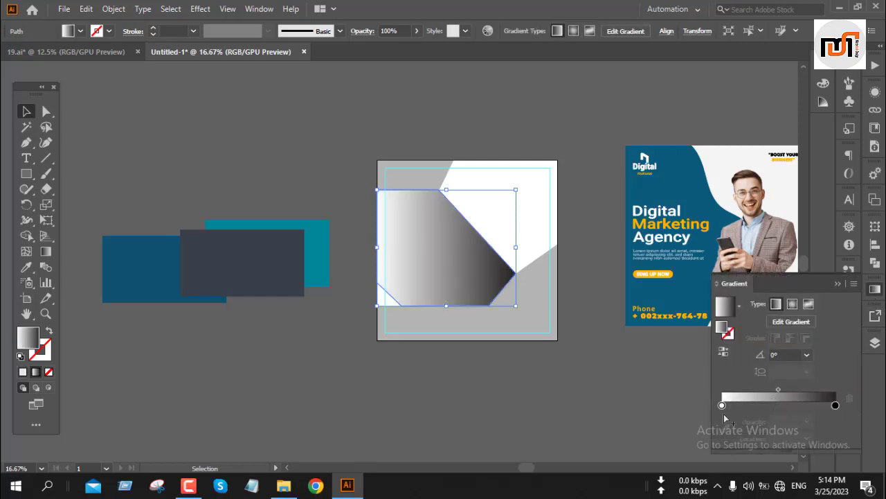
Step: Set the polygon's gradient start to the dark blue and its end to the teal, sampled from the reference rectangles
click(722, 405)
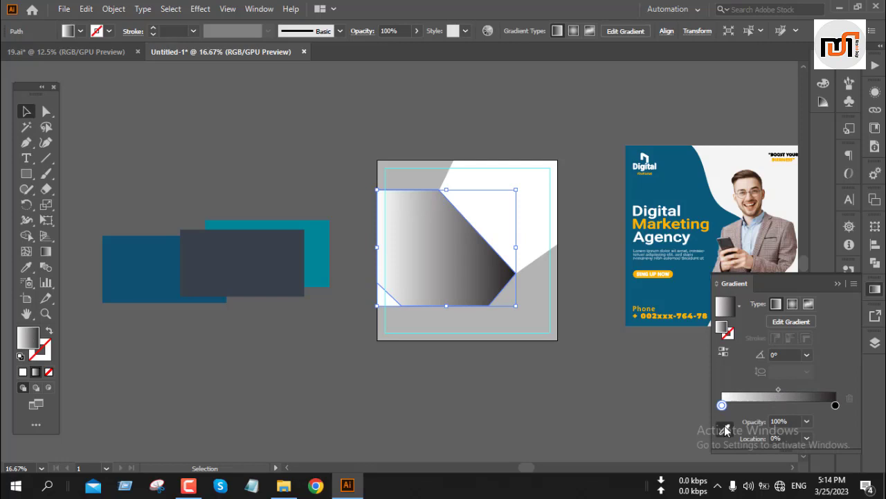
click(724, 430)
click(155, 260)
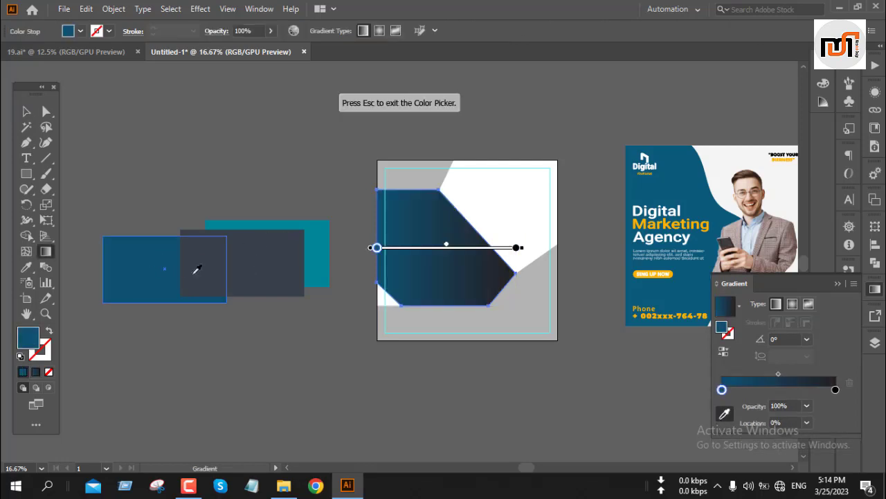
click(835, 389)
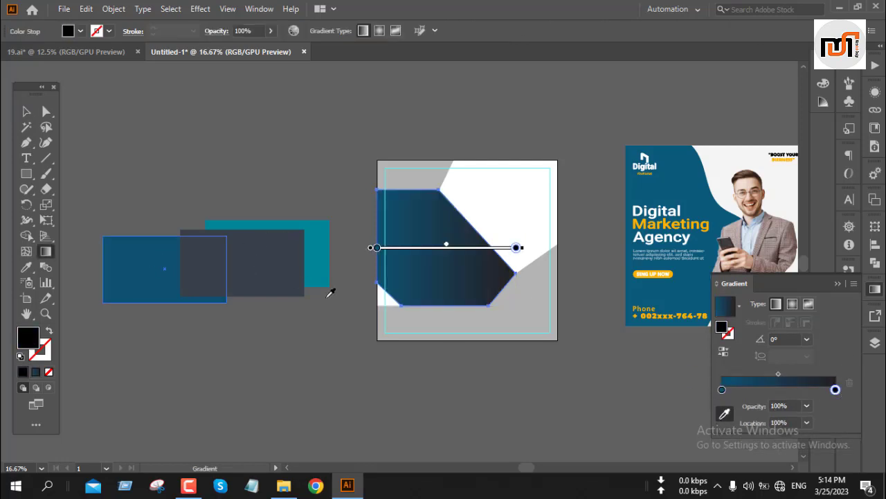
click(317, 260)
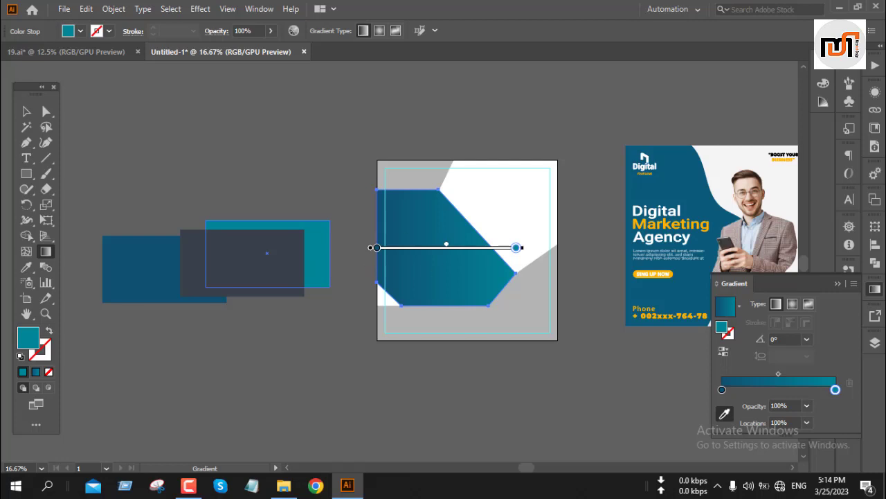
click(27, 111)
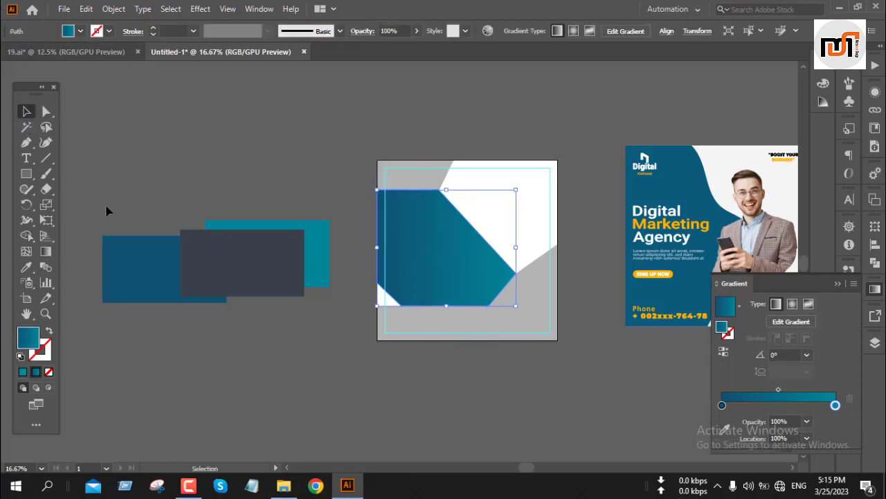
Step: Redirect the polygon's gradient diagonally from its upper-left to its lower-right at about -39°, and deselect it
click(46, 250)
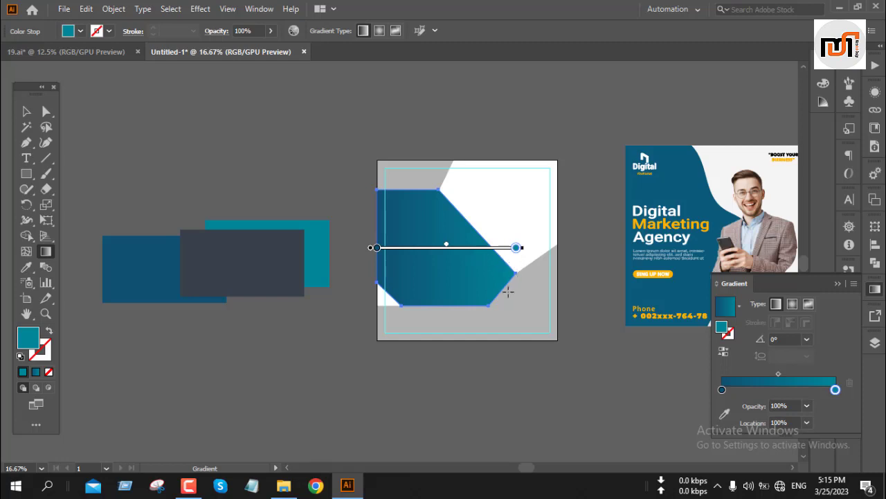
drag(509, 291, 444, 275)
mouse_move(361, 192)
mouse_down()
mouse_move(470, 291)
mouse_move(465, 280)
mouse_up()
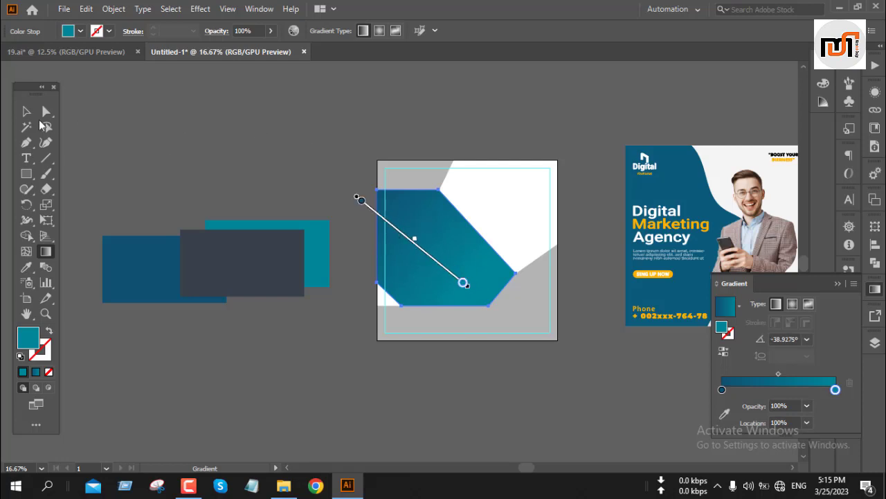
click(26, 111)
click(221, 162)
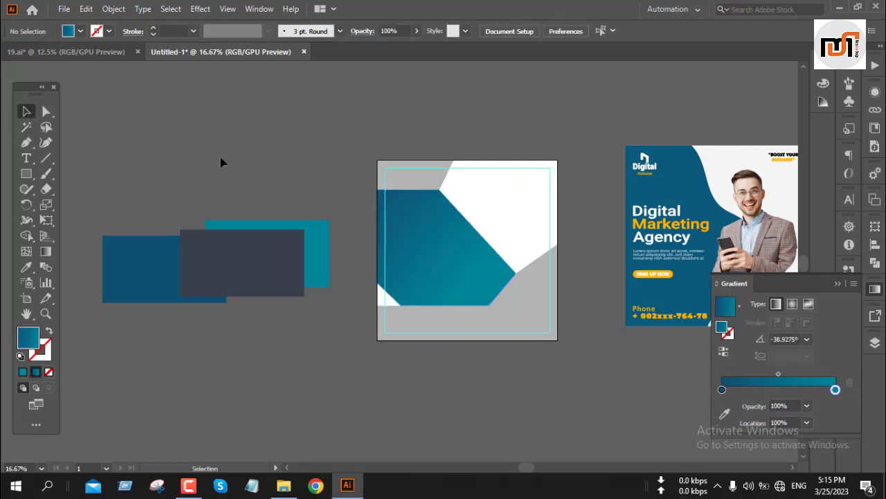
Step: Fill the grey footer shape with the dark slate colour sampled from the middle reference rectangle, and deselect it
click(488, 334)
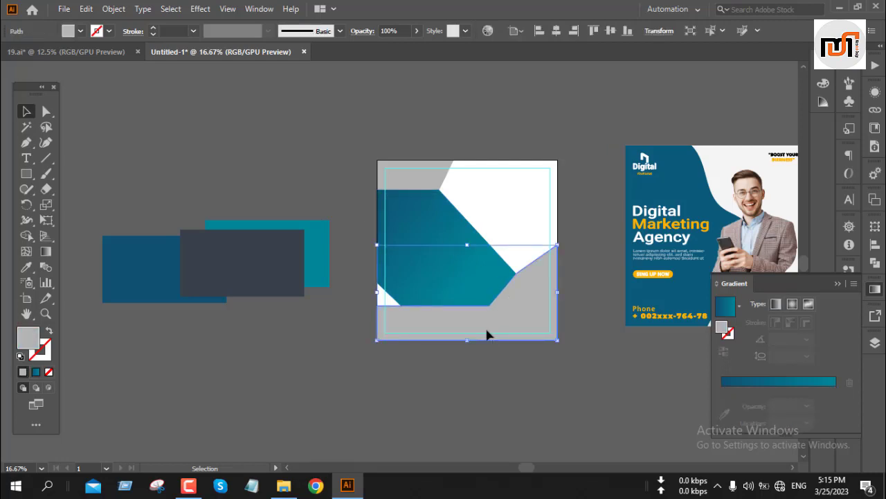
key(i)
click(247, 260)
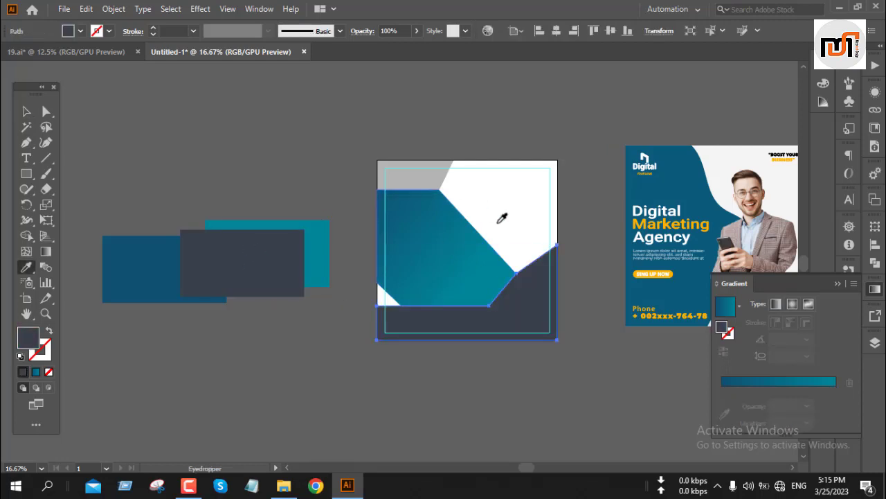
key(v)
click(576, 409)
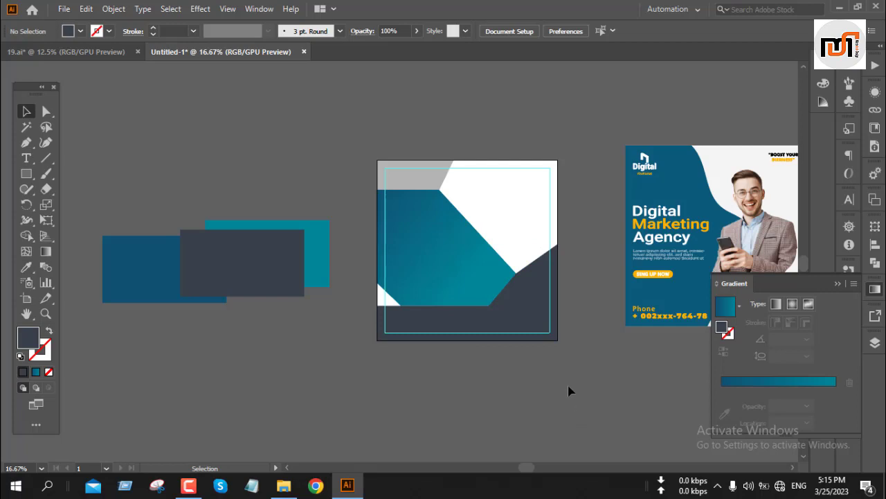
Step: Fill the white upper-right background shape with the blue-to-teal gradient sampled from the large polygon, and deselect it
click(499, 192)
key(i)
click(465, 242)
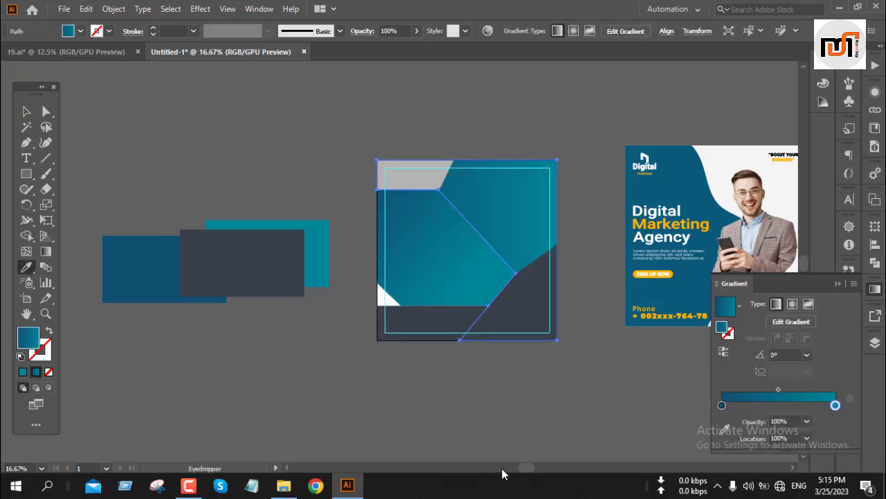
key(v)
click(474, 458)
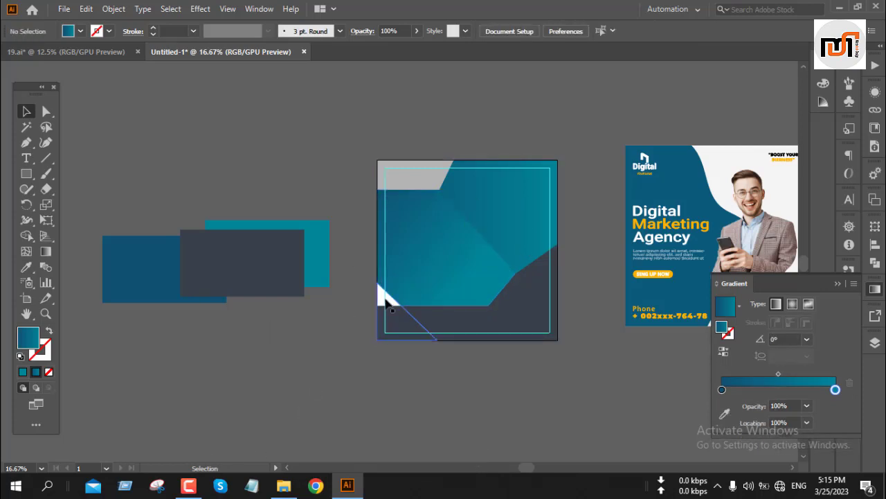
Step: Fill the white lower-left corner triangle with the blue-to-teal gradient sampled from the artwork, and deselect it
click(386, 295)
key(i)
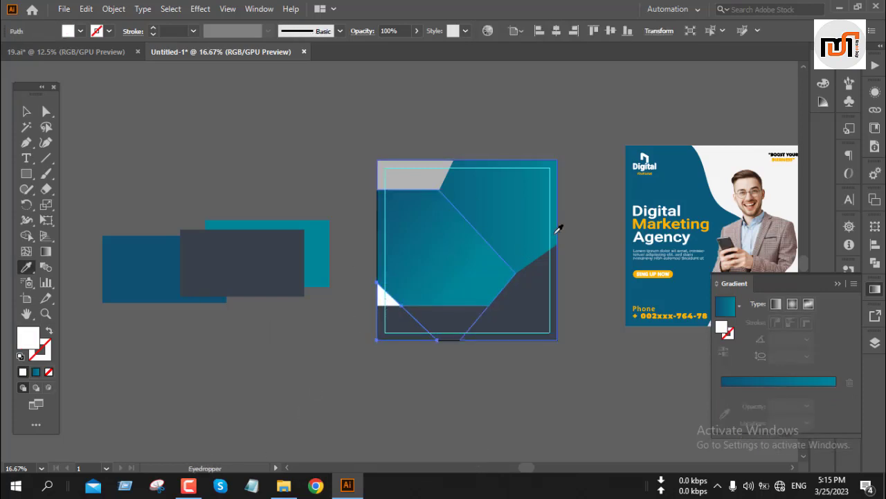
click(510, 267)
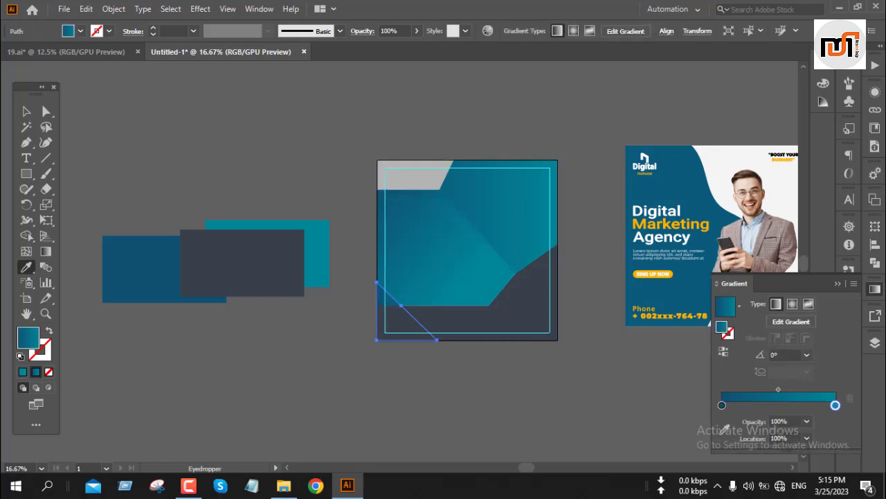
key(v)
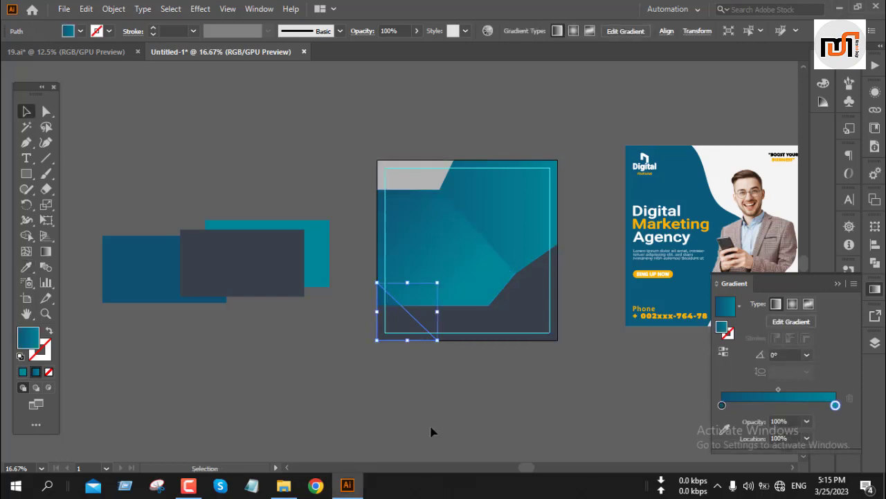
click(433, 403)
Step: Fill the grey upper-left corner shape with the dark slate colour sampled from the footer shape, and deselect it
scroll(432, 401, down, 1)
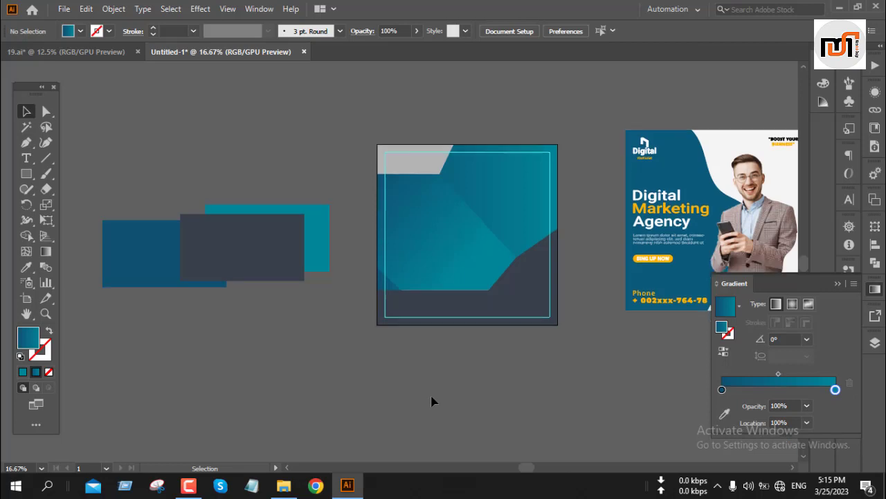
click(407, 171)
key(i)
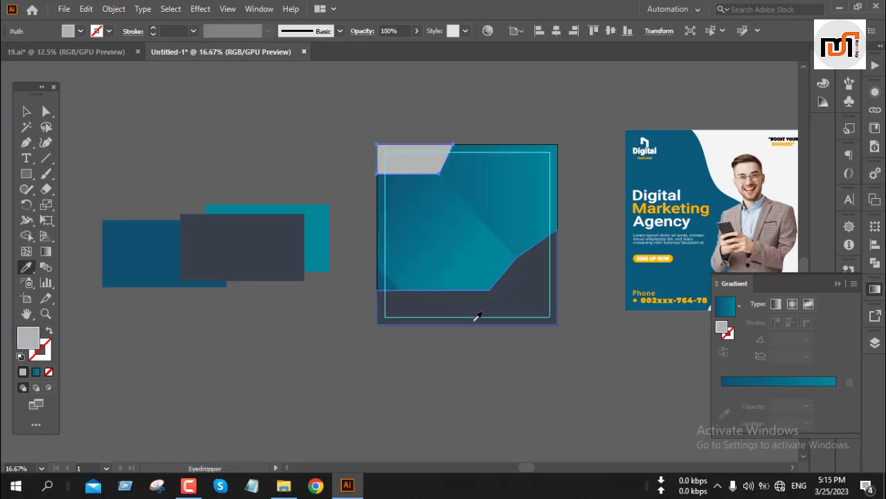
click(510, 288)
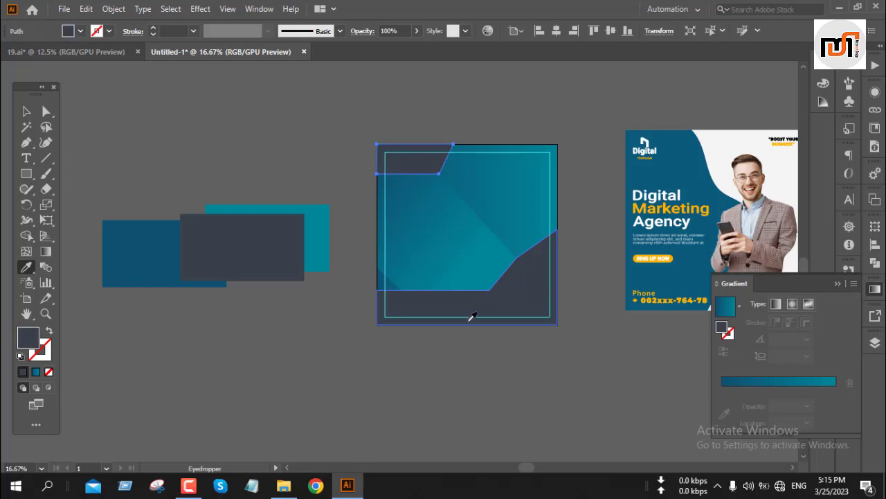
key(v)
click(383, 385)
Step: Compare the coloured post layout with the sheet of reference social media designs in 19.ai
scroll(383, 386, up, 2)
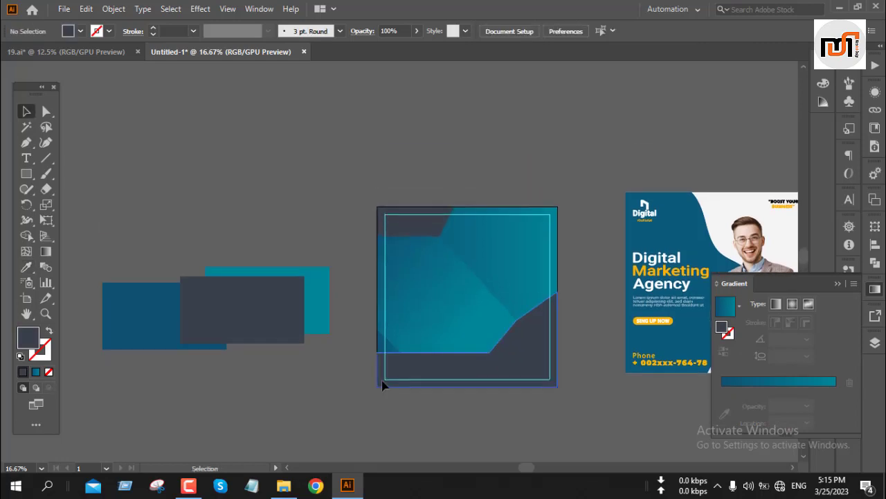
drag(514, 297, 392, 247)
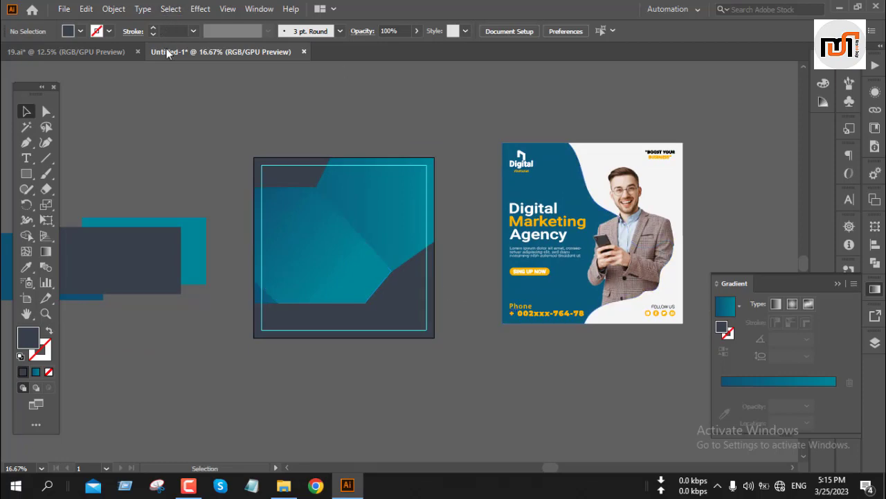
click(98, 52)
scroll(244, 210, up, 6)
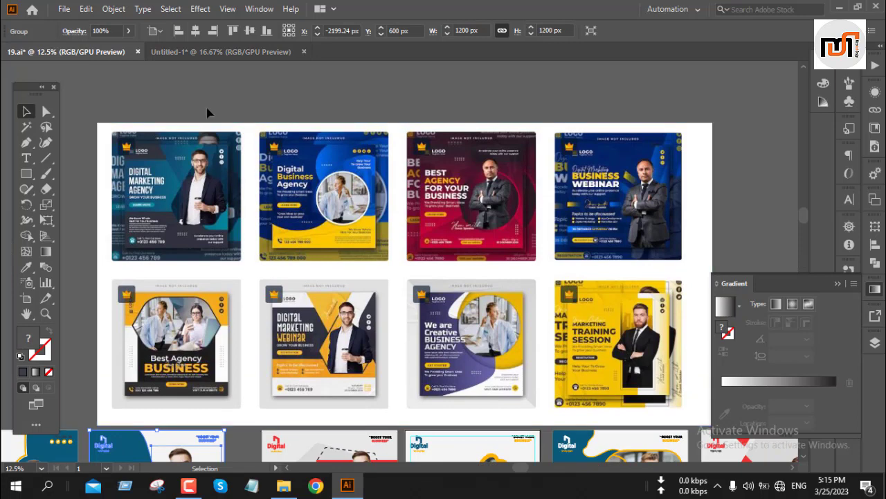
click(178, 51)
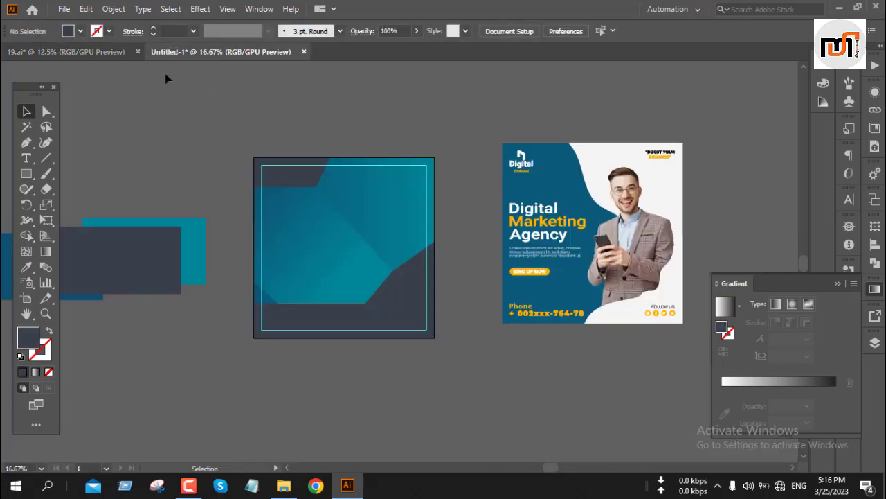
click(114, 54)
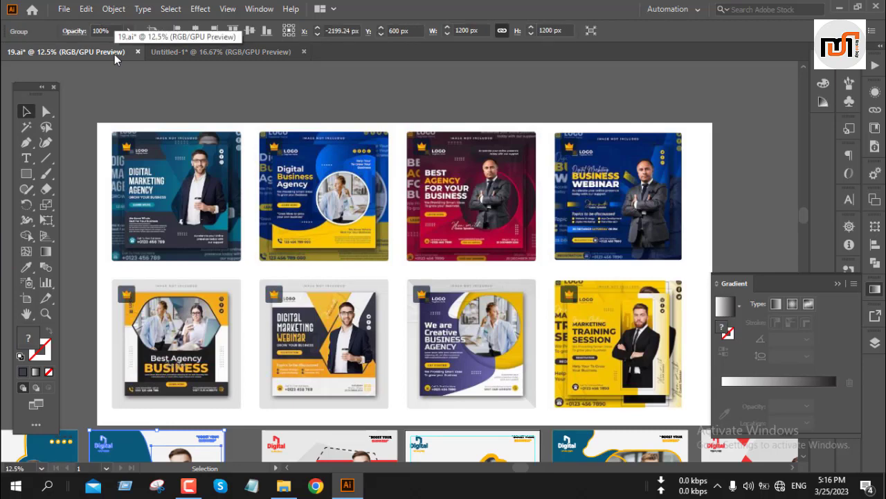
click(169, 56)
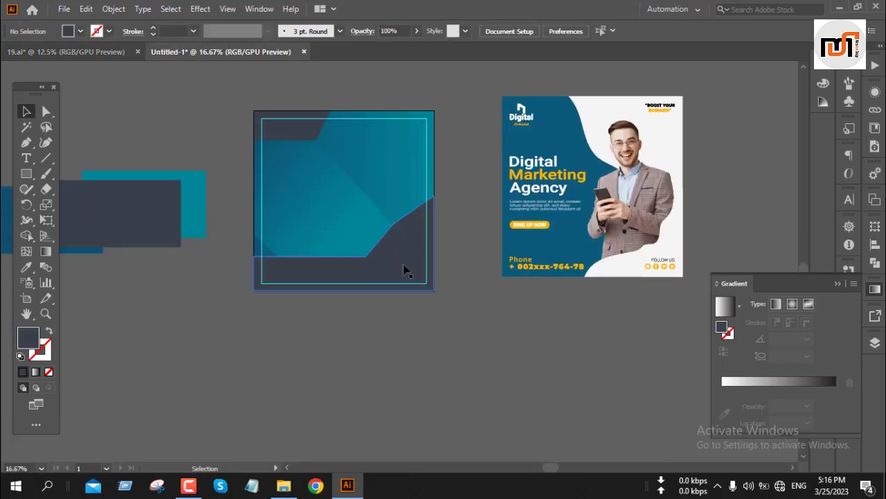
Step: Adjust the blue value of the dark slate footer shape's fill to about 77, keeping red 56 and green 64
click(405, 260)
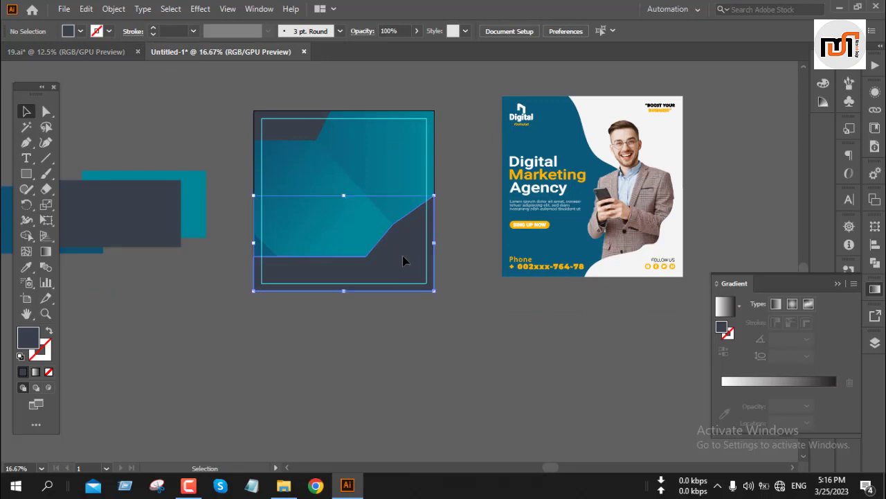
click(822, 99)
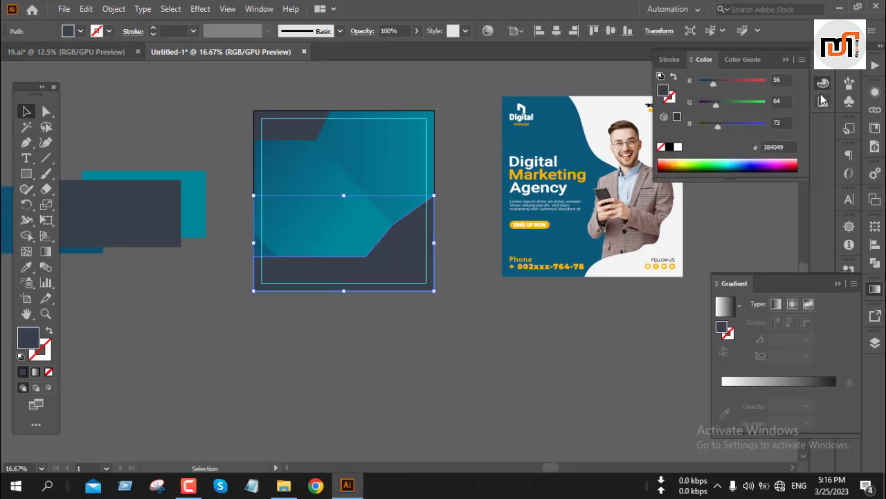
click(782, 122)
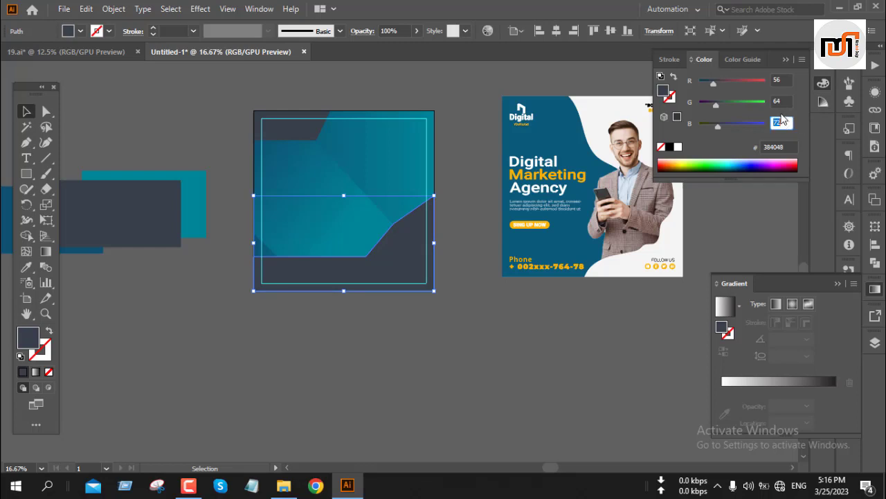
key(Down)
key(Down)
key(Down)
key(Down)
key(Down)
key(Down)
key(Down)
key(Down)
key(Down)
key(Down)
key(Down)
key(Down)
key(Down)
key(Down)
key(Down)
key(Down)
key(Down)
key(Down)
key(Down)
key(Down)
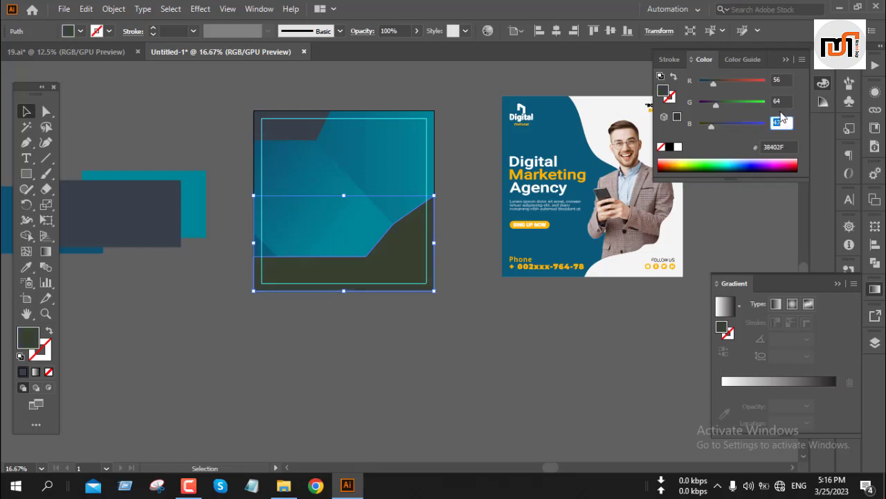
key(Up)
key(Up)
key(Up)
key(Up)
key(Up)
key(Up)
key(Up)
key(Up)
key(Up)
key(Up)
key(Up)
key(Up)
key(Up)
key(Up)
key(Up)
key(Up)
key(Up)
key(Up)
key(Up)
key(Up)
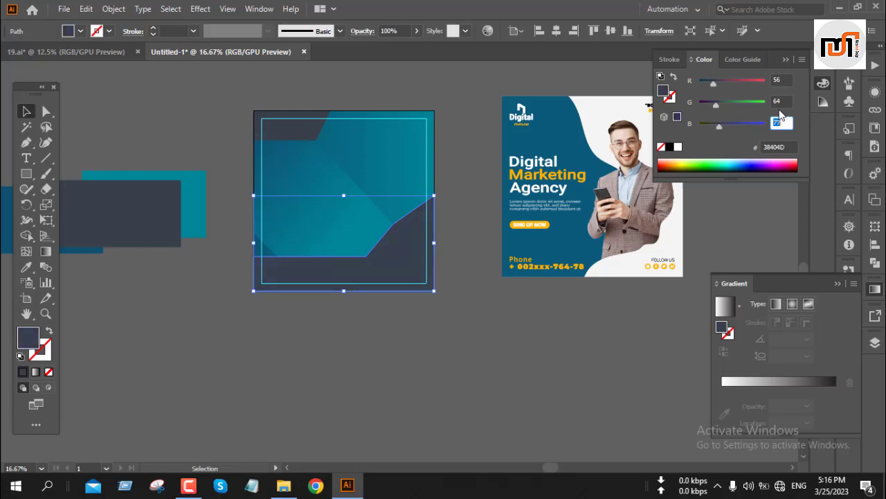
key(Down)
key(Down)
key(Up)
key(Up)
key(Up)
click(787, 61)
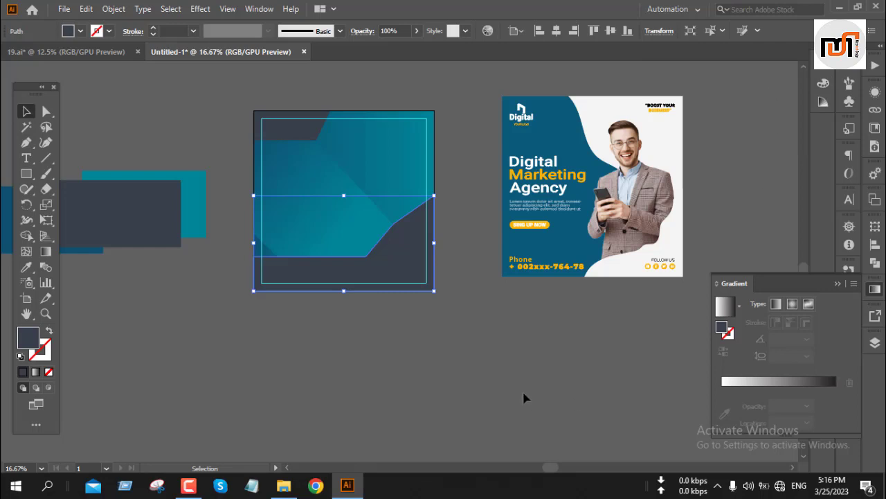
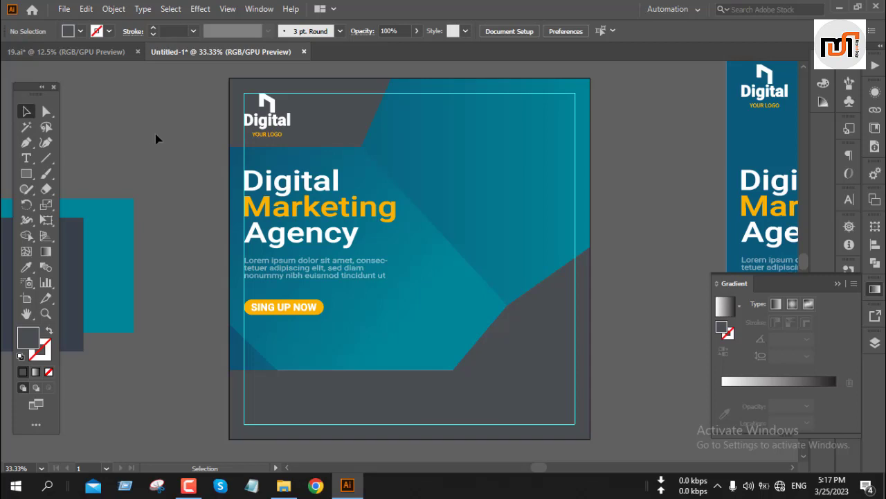
Step: Copy the orange phone contact block from the existing design onto the post's footer, at the lower-left corner of the margin guides
scroll(156, 138, down, 2)
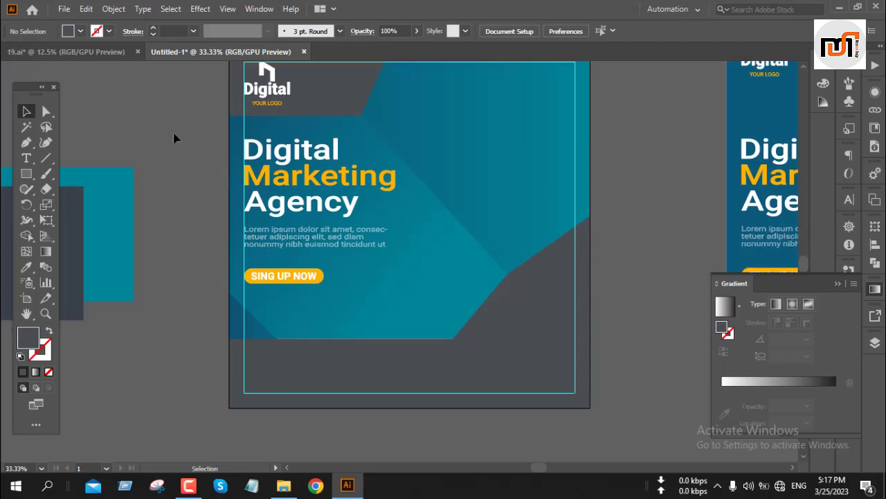
scroll(174, 139, down, 1)
key(space)
drag(166, 198, 385, 190)
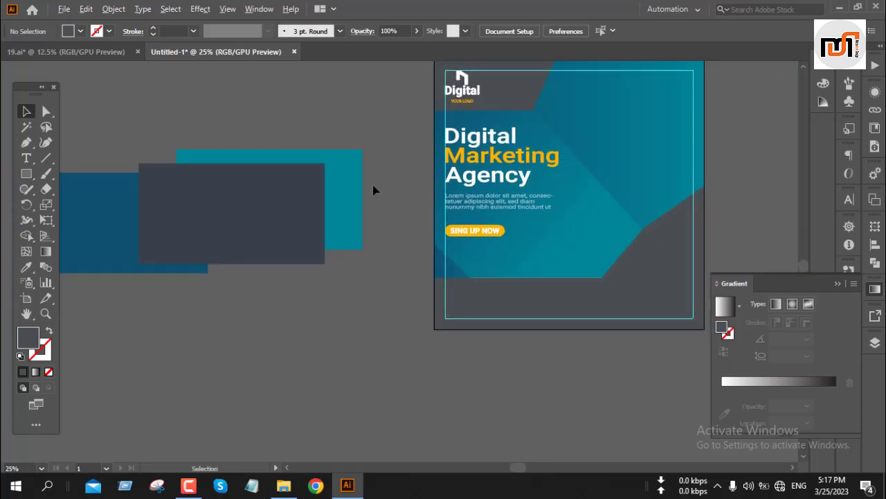
scroll(373, 185, down, 1)
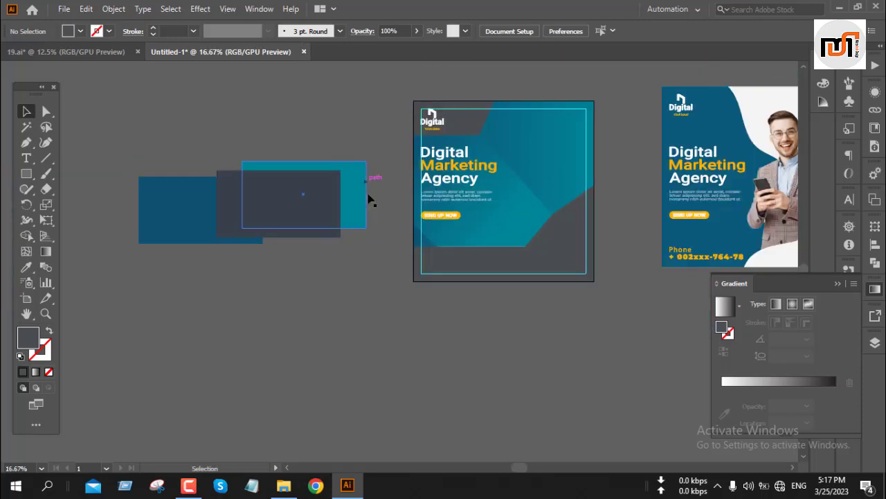
key(space)
drag(390, 223, 291, 218)
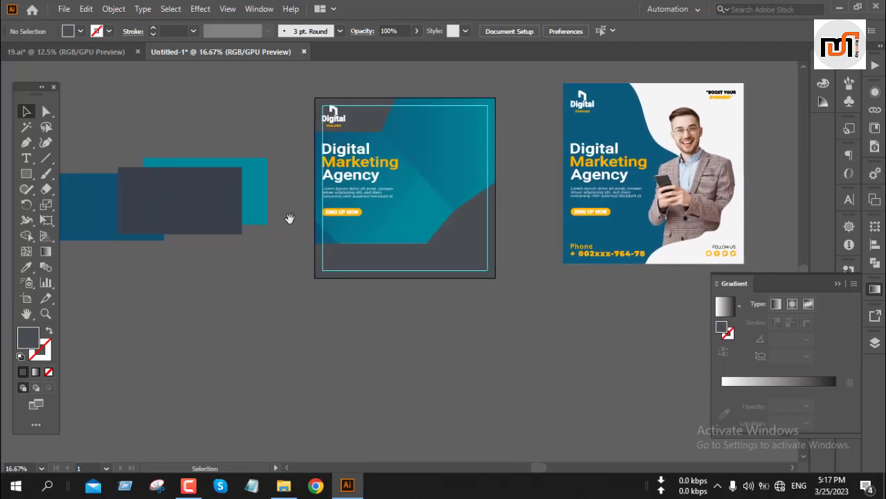
click(579, 256)
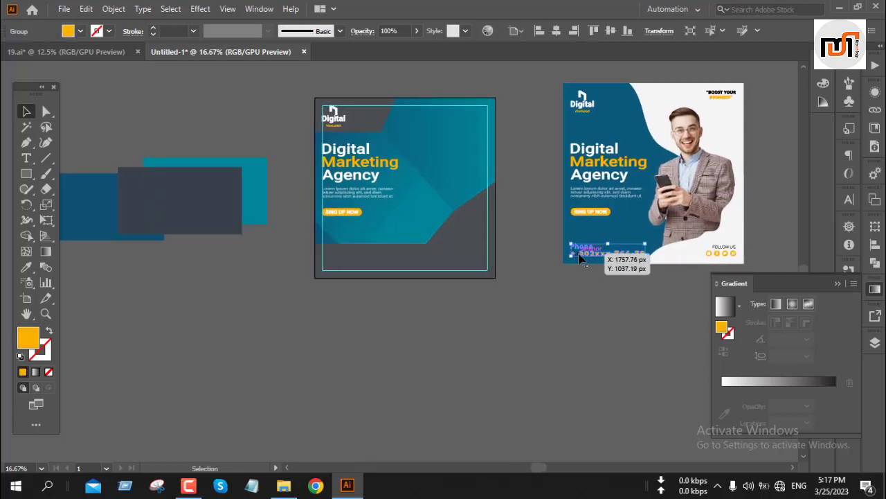
drag(581, 256, 325, 291)
click(344, 300)
scroll(337, 265, up, 4)
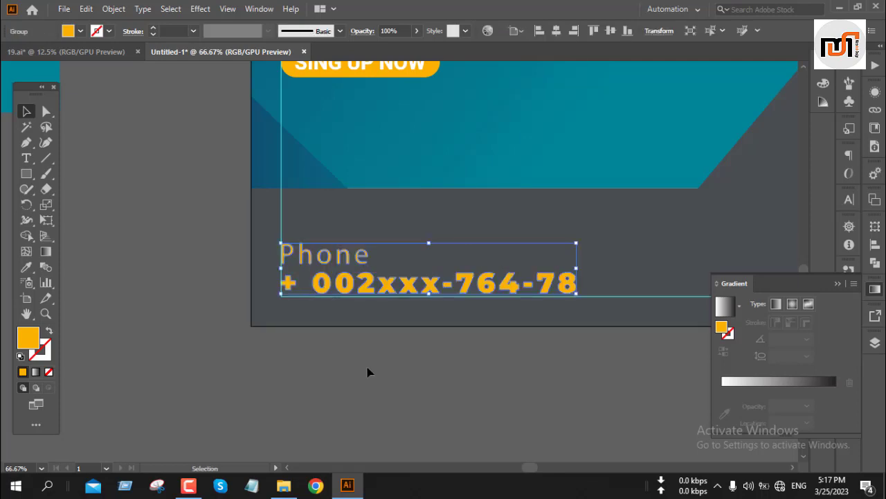
Step: Nudge the phone contact block down until it rests on the lower margin guide, and deselect it
key(Down)
key(Down)
key(Down)
key(Down)
key(Down)
key(Down)
key(Down)
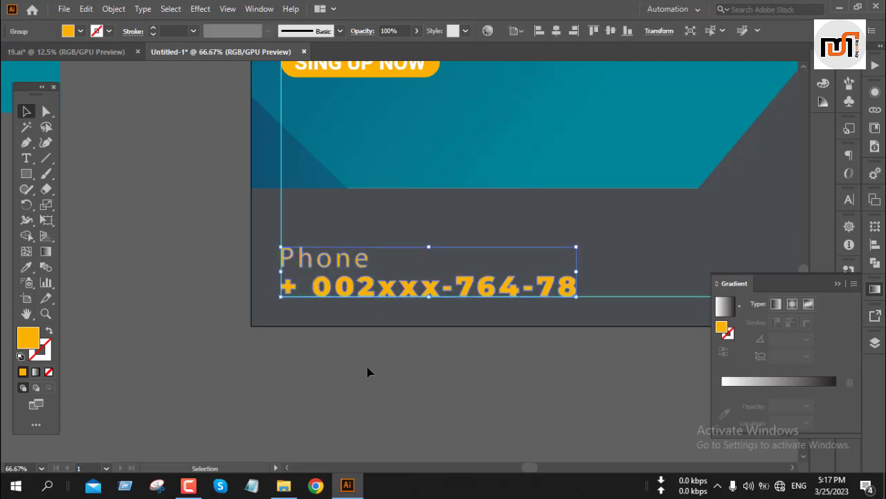
scroll(367, 373, up, 1)
click(175, 266)
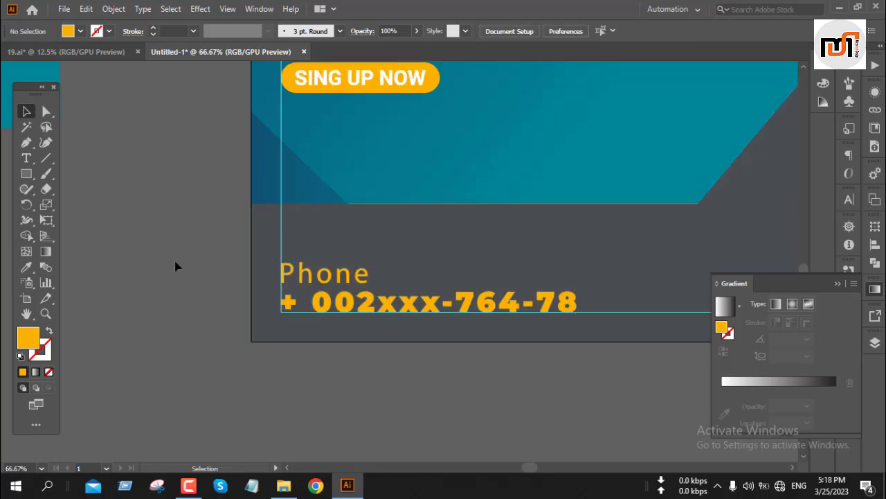
Step: Copy the FOLLOW US group with its social media icons from the existing design to just below the post's lower-right corner
scroll(176, 266, down, 4)
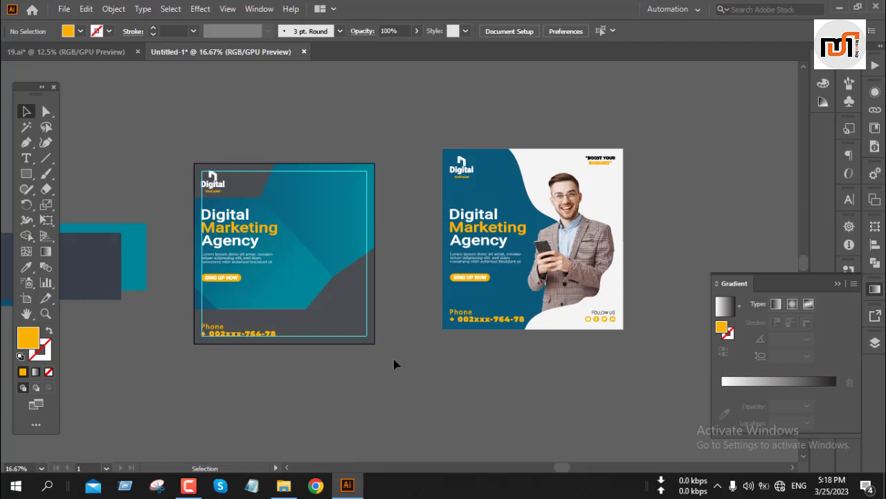
click(600, 320)
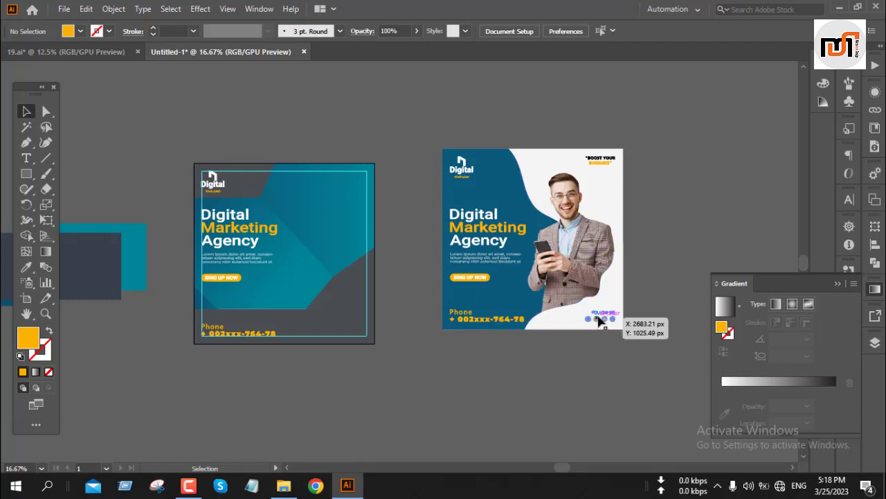
drag(600, 320, 362, 365)
click(394, 383)
click(394, 380)
scroll(364, 356, up, 6)
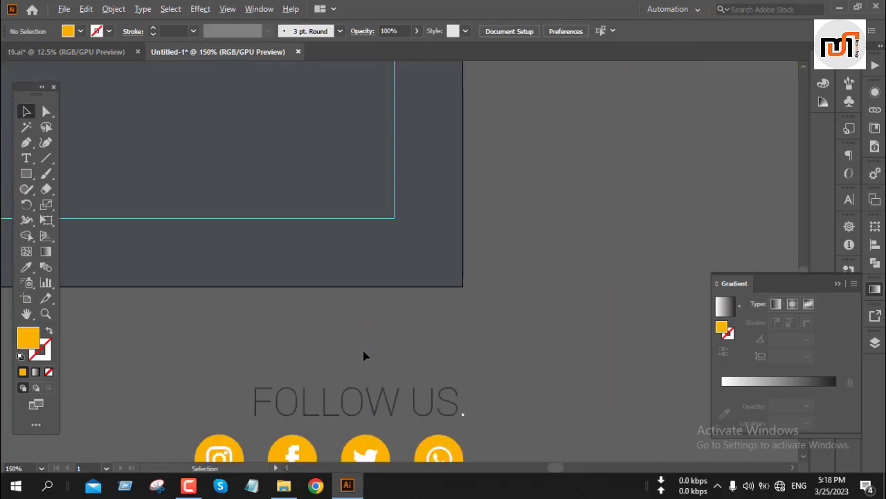
Step: Recolour the FOLLOW US lettering with the orange sampled from the social media icon circles, and deselect it
key(a)
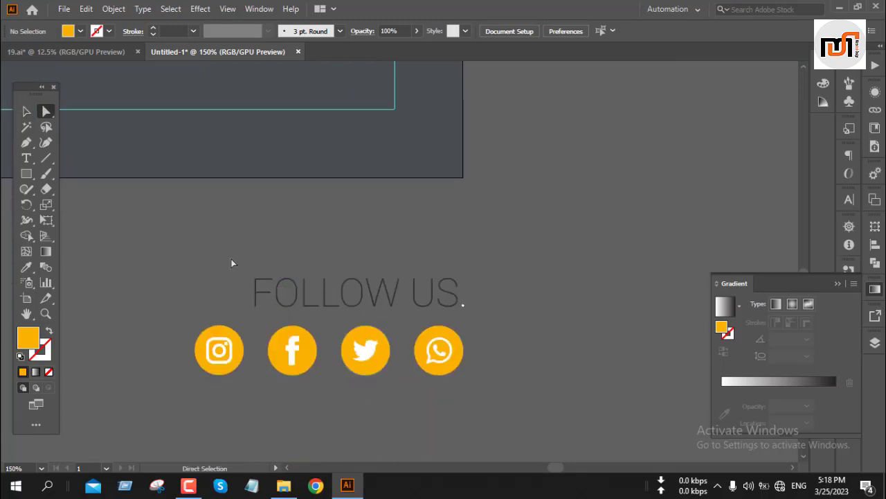
drag(501, 317, 503, 317)
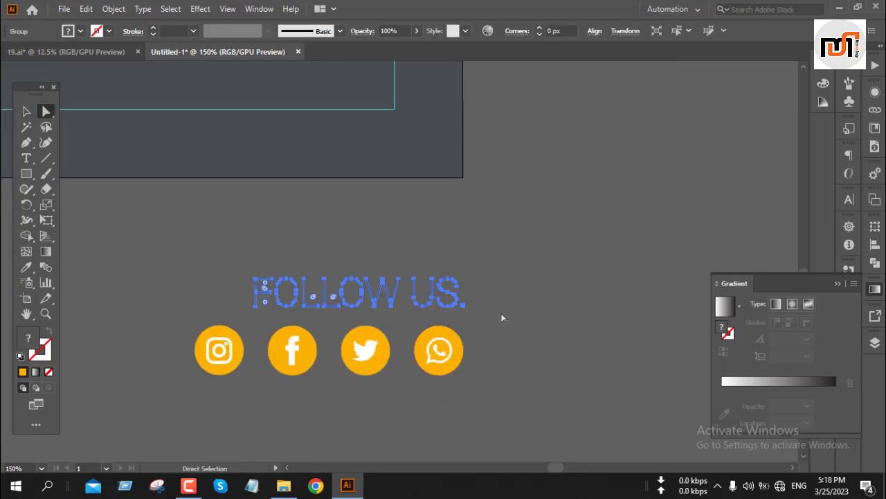
key(i)
click(370, 348)
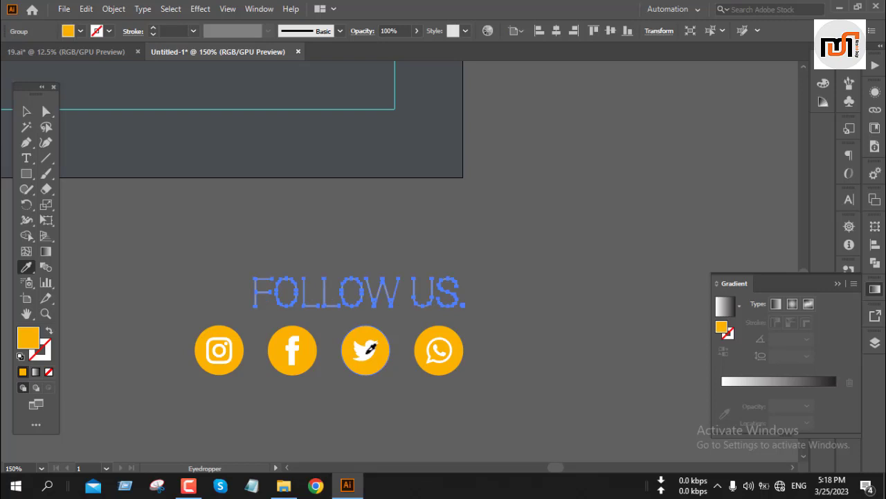
key(v)
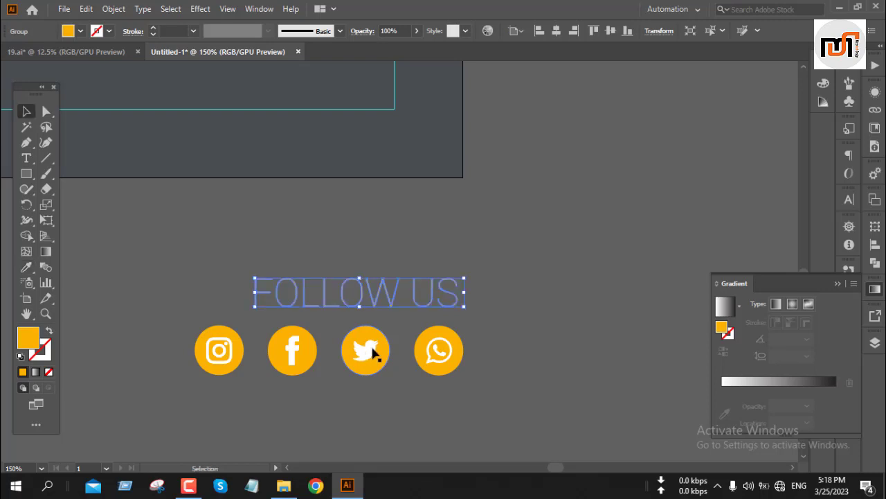
click(485, 320)
Step: Move the FOLLOW US group into the post's footer, flush with the lower-right corner of the margin guides, and deselect it
scroll(484, 320, down, 4)
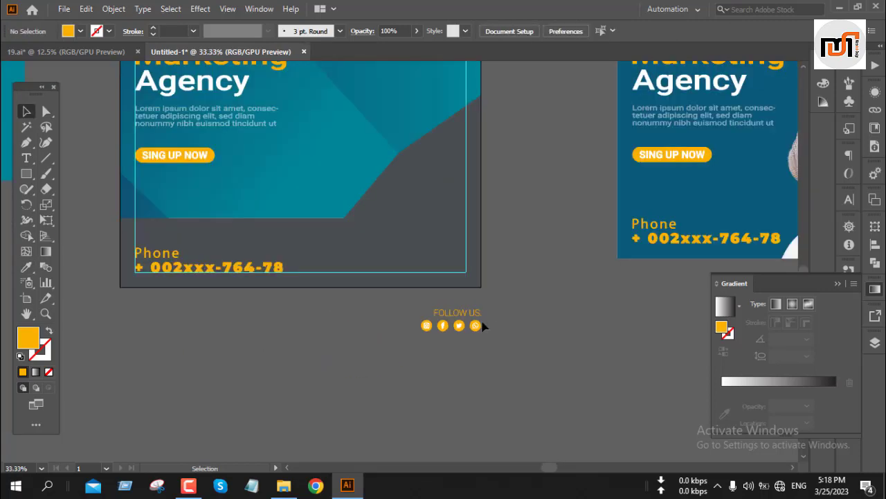
drag(475, 325, 462, 263)
scroll(460, 264, up, 5)
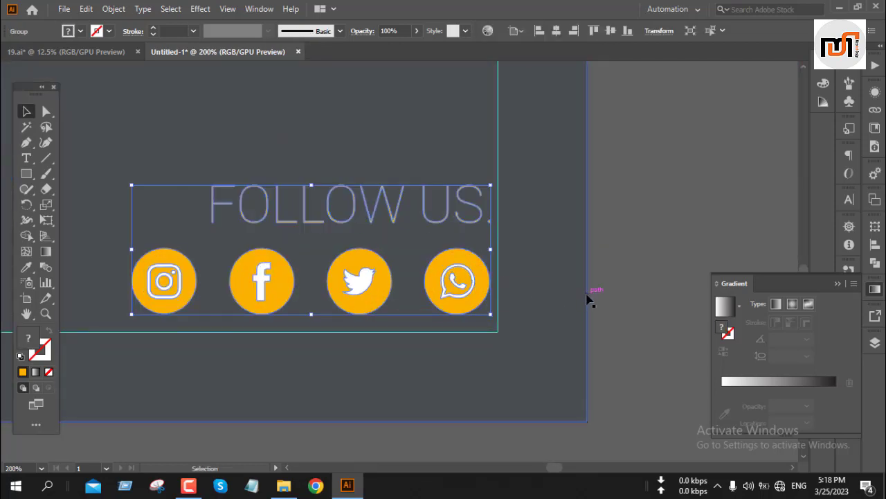
key(Down)
key(Down)
key(Down)
key(Down)
key(Down)
key(Down)
key(Down)
key(Down)
key(Down)
key(Down)
key(Down)
key(Down)
key(Down)
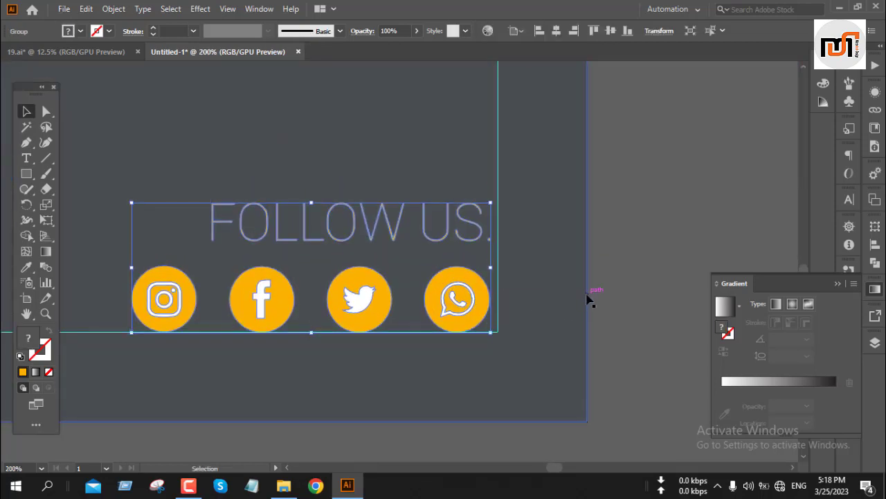
key(Right)
key(Right)
key(Right)
key(Right)
key(Right)
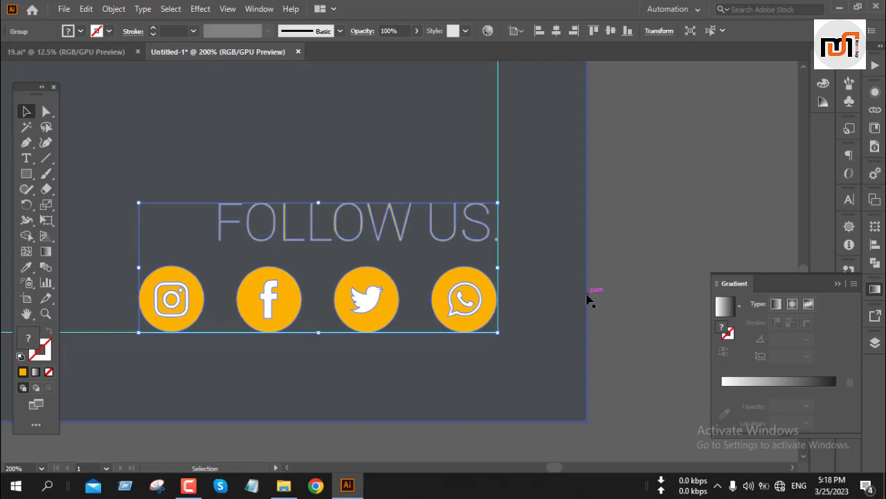
scroll(587, 299, down, 7)
click(585, 367)
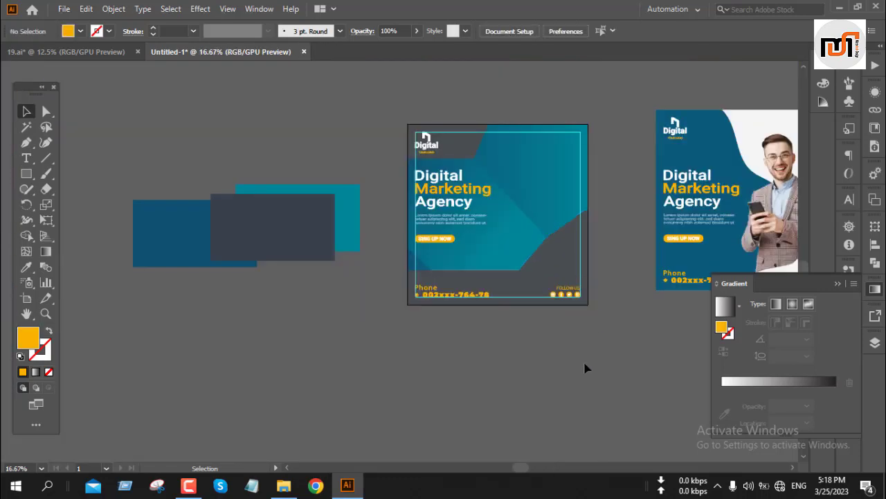
Step: Copy the businessman photo from the existing design onto the post and align it to the artboard's right edge
drag(582, 364, 451, 407)
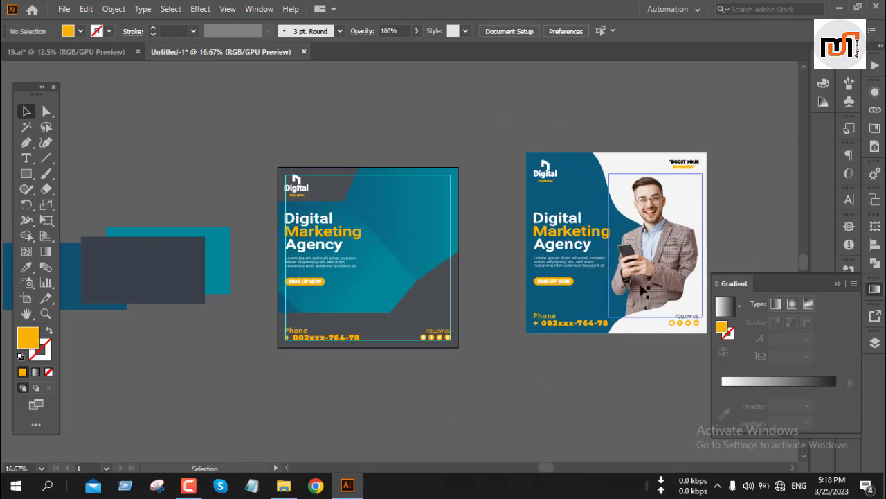
click(651, 287)
drag(651, 287, 423, 305)
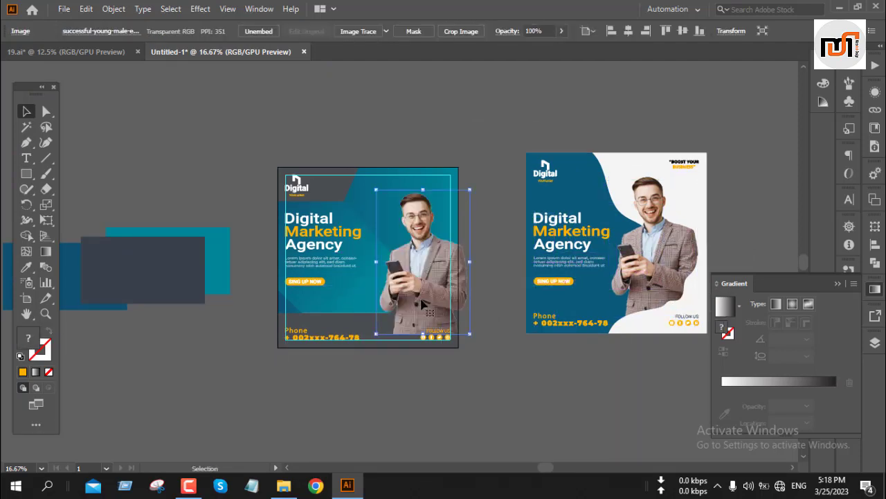
click(647, 33)
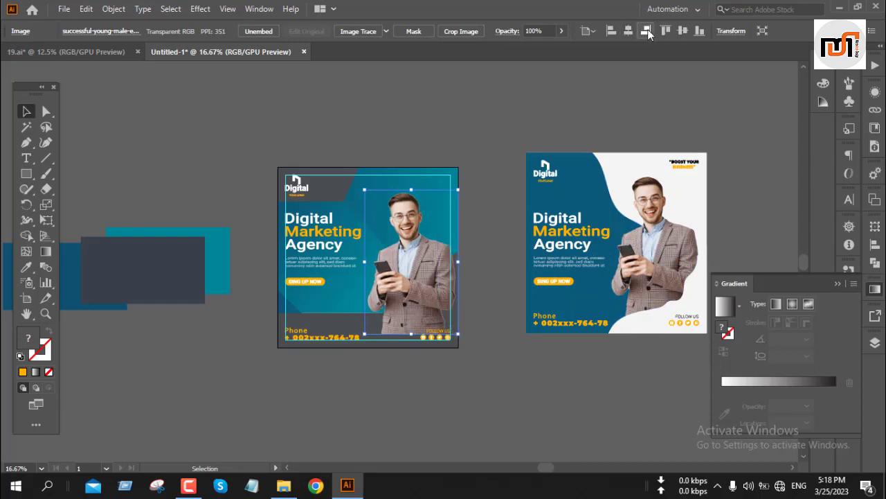
Step: Nudge the businessman photo left until his arm sits at the post's right margin guide
scroll(440, 290, up, 1)
scroll(440, 289, up, 1)
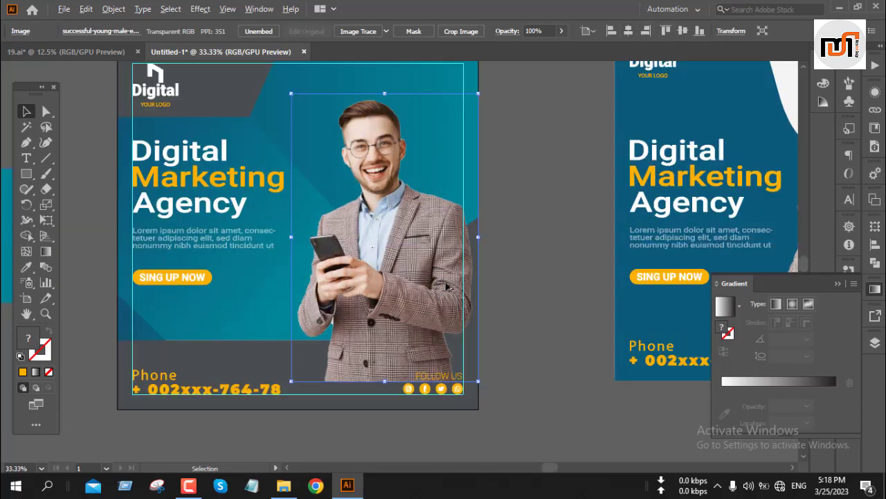
key(Left)
key(Left)
key(Left)
key(Left)
key(Left)
key(Left)
key(Left)
key(Left)
key(Left)
key(Left)
key(Left)
key(Left)
key(Left)
key(Left)
key(Left)
key(Left)
key(Left)
key(Left)
key(Left)
key(Left)
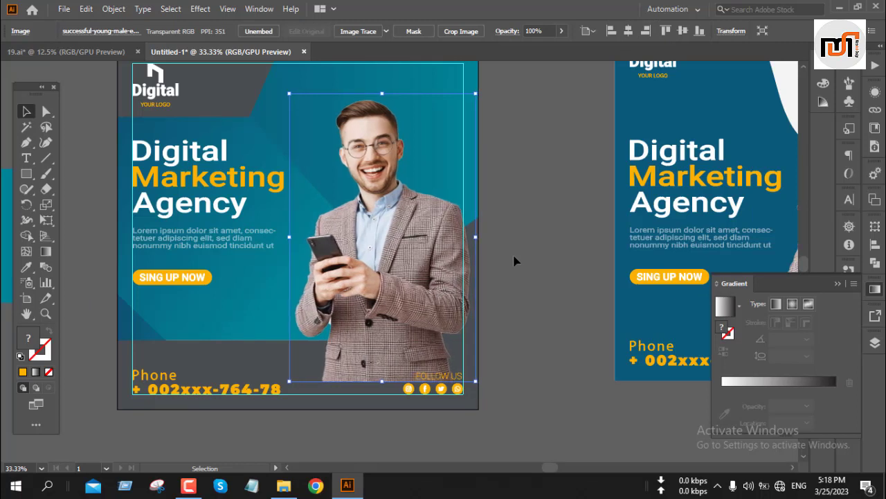
key(Left)
key(Left)
key(Left)
key(Left)
key(Left)
key(Left)
key(Left)
key(Left)
key(Left)
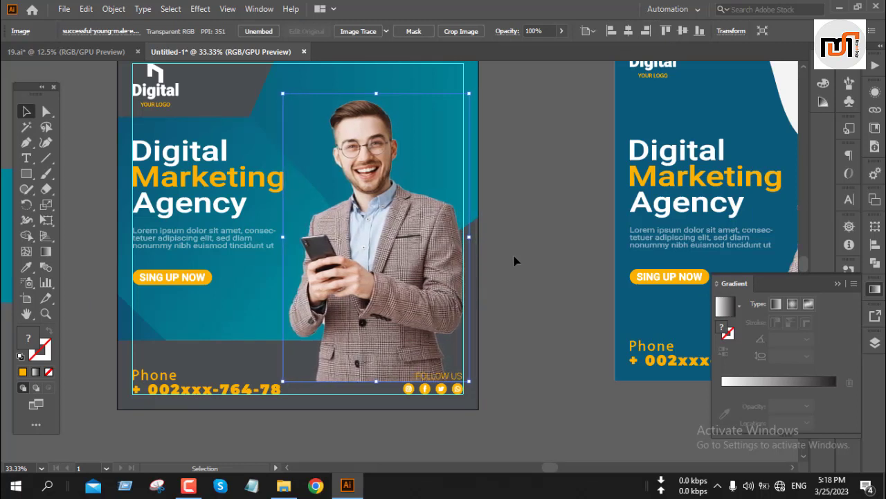
key(Left)
key(Left)
key(Left)
key(Left)
key(Left)
key(Left)
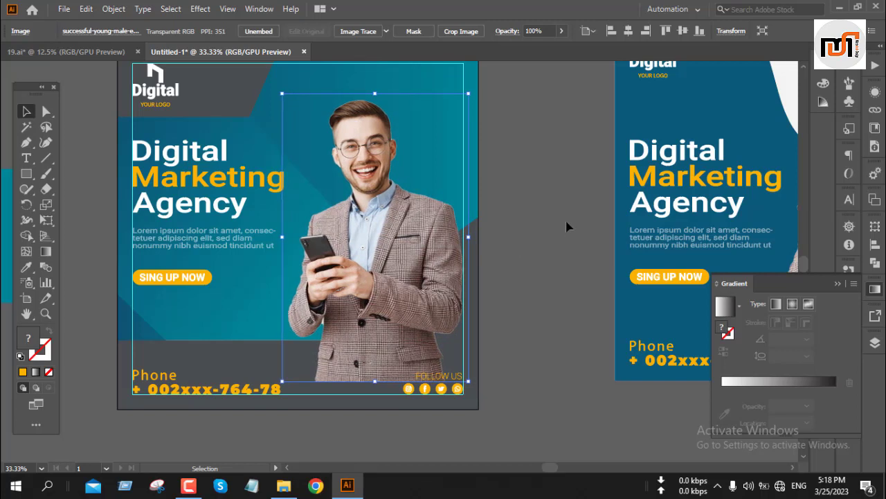
Step: Send the businessman photo backward, behind the large polygon and footer shape but in front of the upper-right gradient shape
key(a)
key(ctrl+bracketleft)
key(ctrl+bracketleft)
key(ctrl+bracketright)
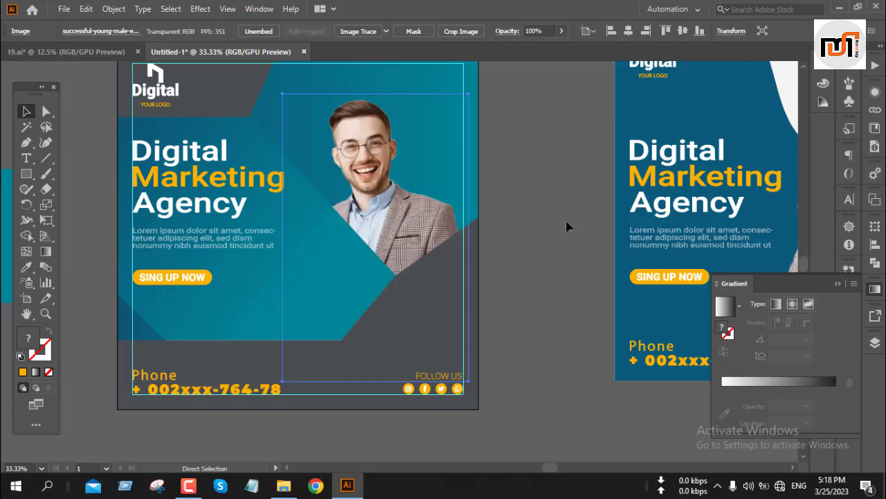
Step: Bring the businessman photo forward, in front of the large polygon but behind the dark footer shape
key(ctrl+bracketright)
key(v)
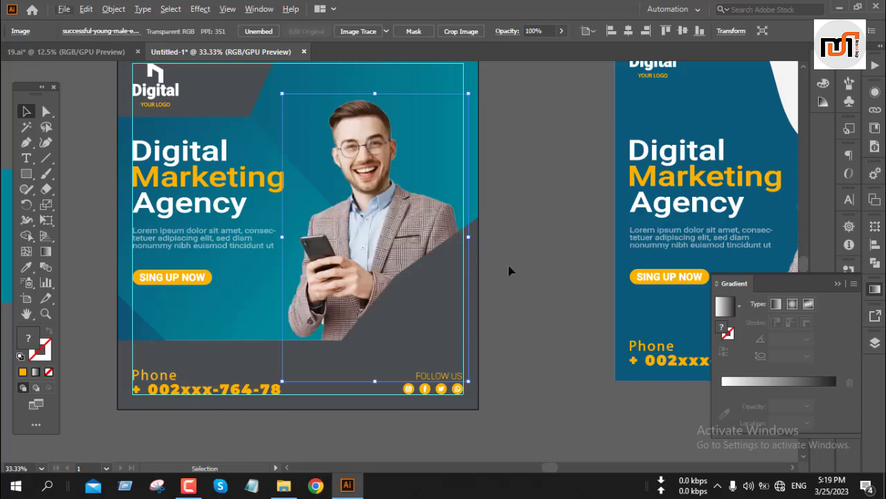
scroll(509, 270, down, 1)
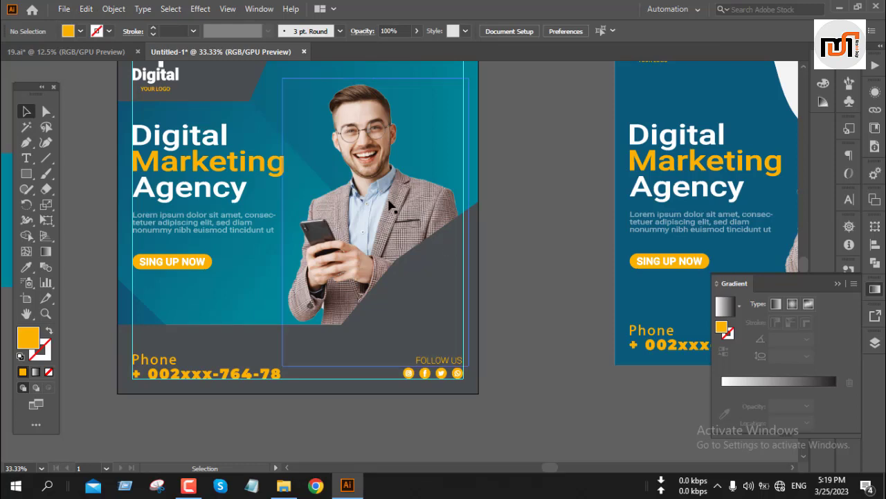
Step: Nudge the businessman photo right until his arm reaches the post's right margin guide, and deselect it
key(Right)
key(Right)
key(Right)
key(Right)
key(Right)
key(Right)
key(Right)
key(Right)
key(Right)
key(Right)
key(Right)
key(Right)
key(Right)
key(Right)
key(Right)
key(Right)
key(Right)
key(Right)
key(Right)
key(Right)
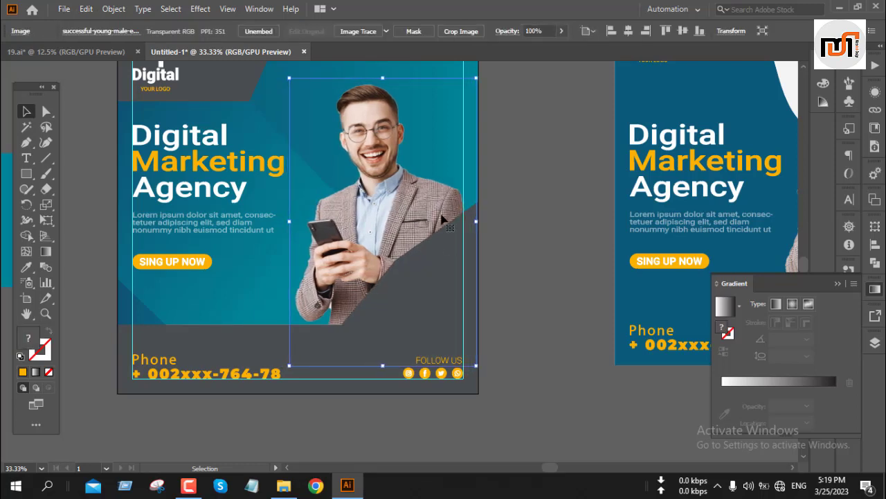
click(552, 291)
Step: Copy the "BOOST YOUR BUSINESS" tagline from the existing design into the post's upper-right corner
scroll(552, 291, down, 1)
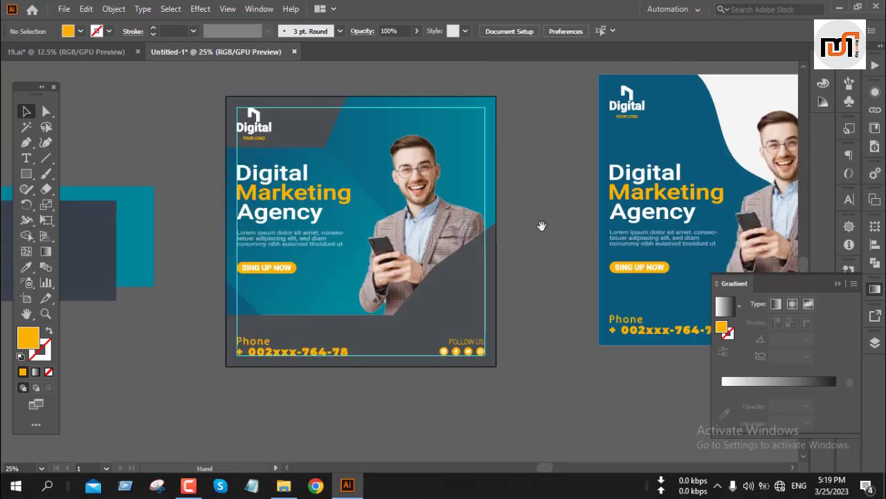
drag(542, 224, 471, 303)
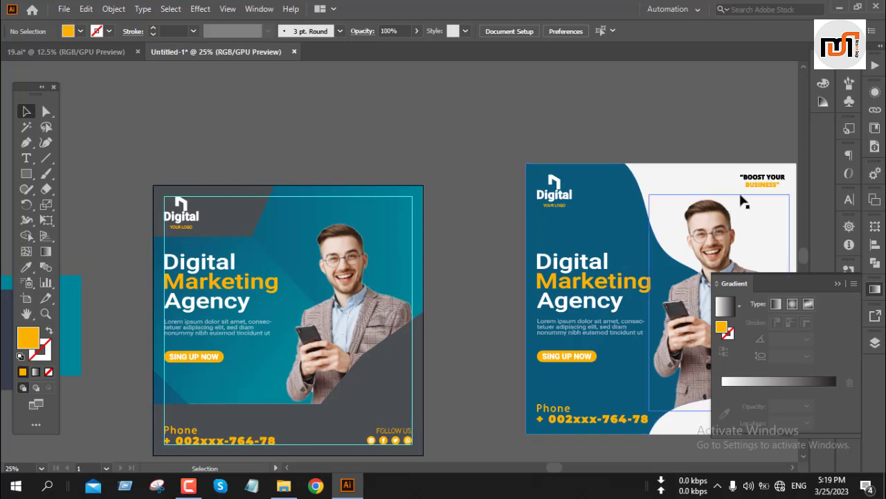
click(757, 191)
drag(758, 191, 386, 205)
Step: Nudge the "BOOST YOUR BUSINESS" tagline flush with the post's top and right margin guides, and deselect it
scroll(425, 210, up, 5)
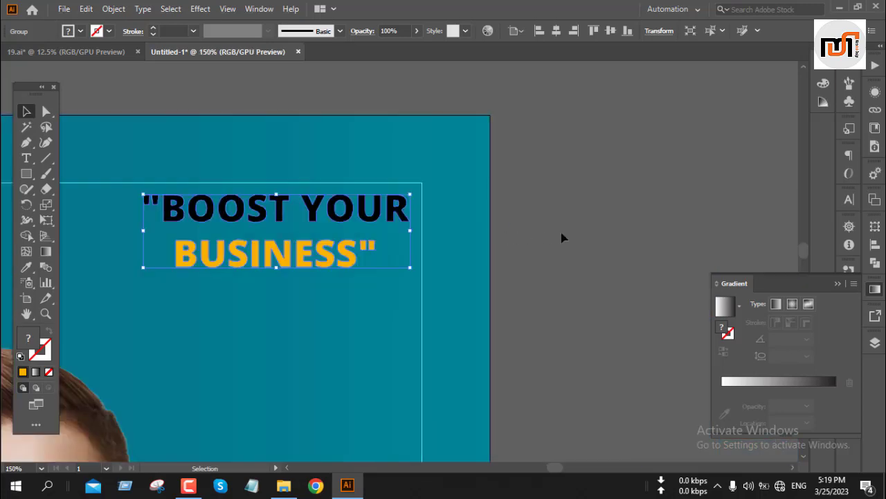
key(Right)
key(Right)
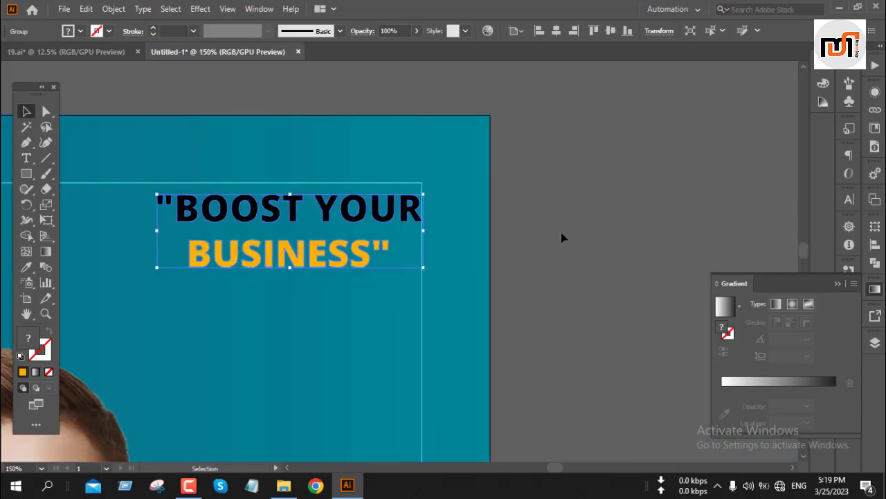
key(Up)
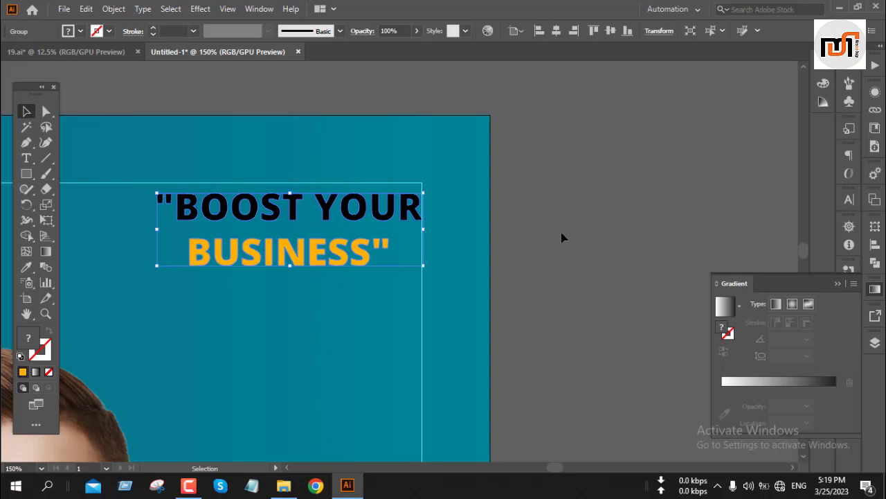
key(shift+Up)
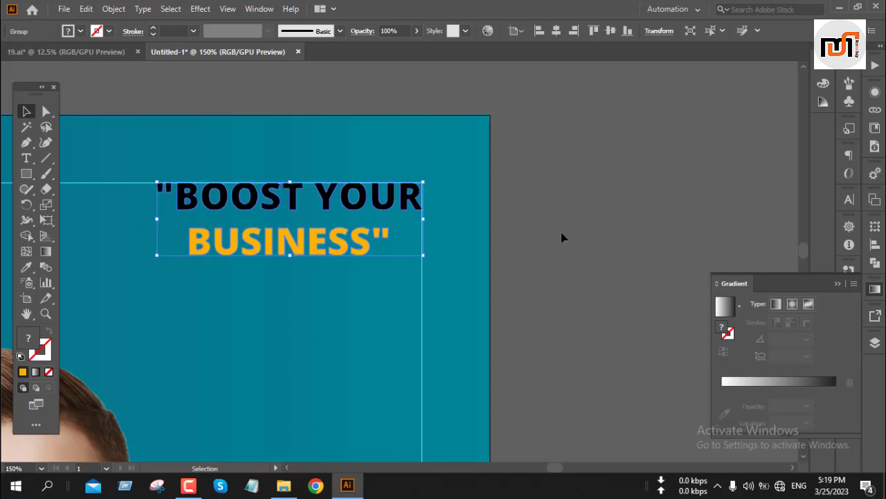
click(597, 268)
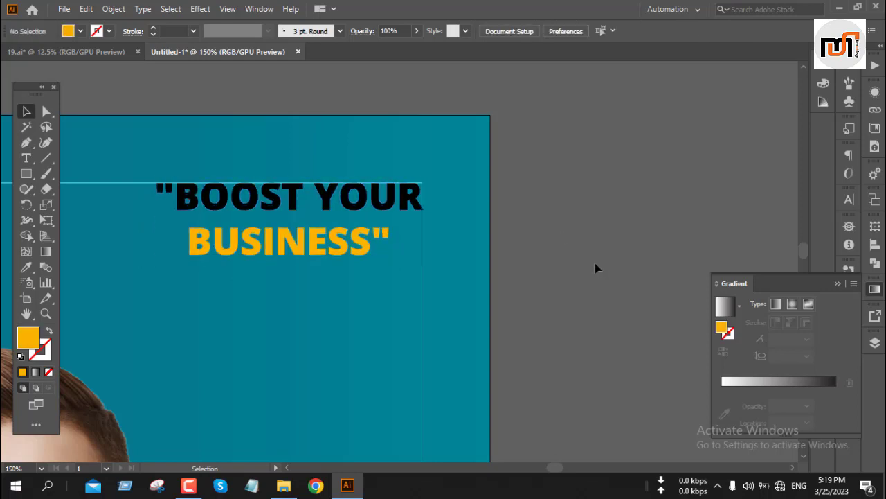
Step: Add a placeholder point text below the artboard and scale it up to about 119 pt
scroll(459, 247, down, 5)
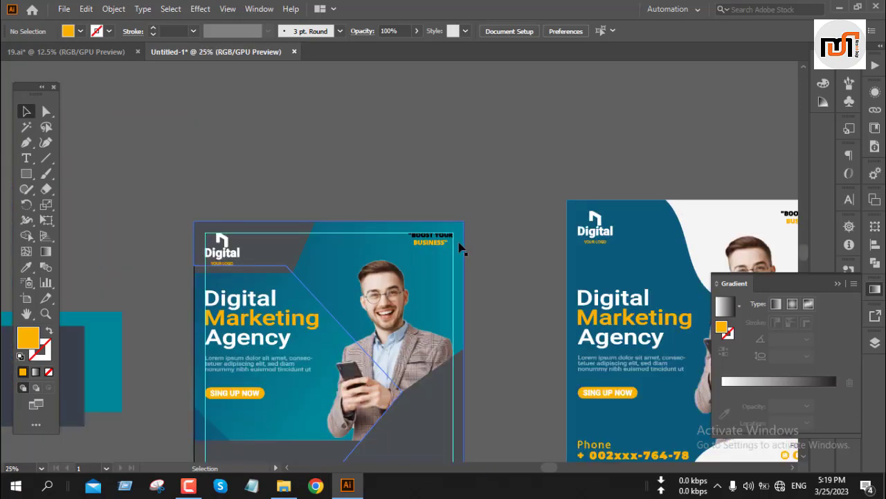
scroll(477, 334, down, 3)
scroll(467, 430, down, 1)
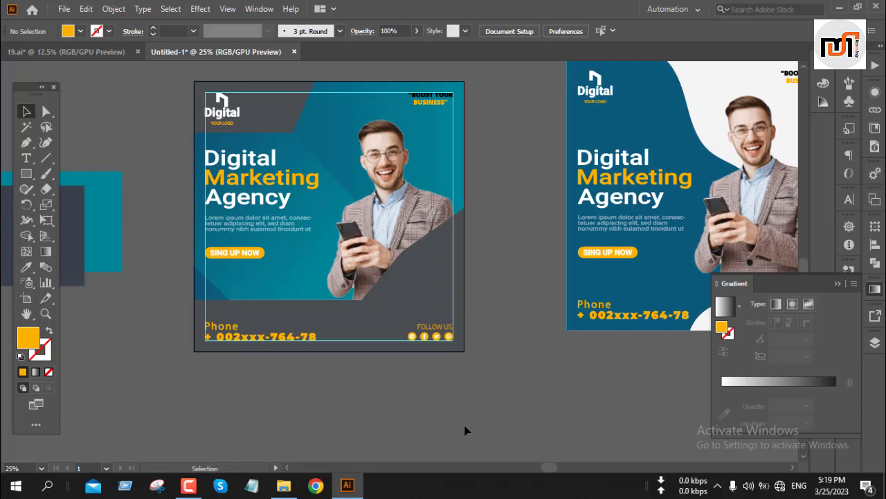
scroll(459, 409, down, 1)
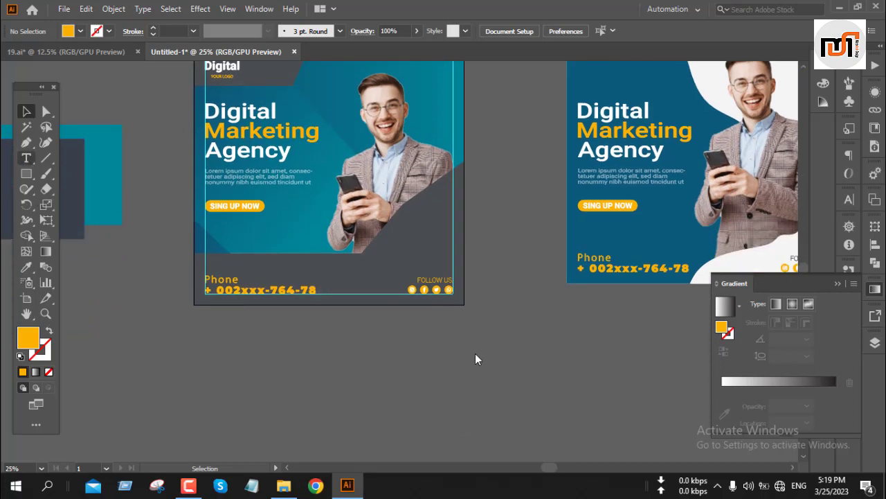
key(t)
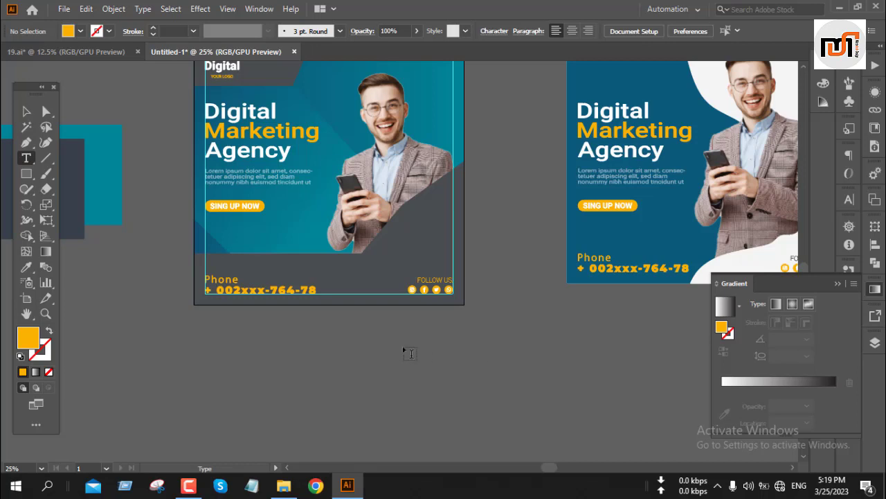
click(410, 352)
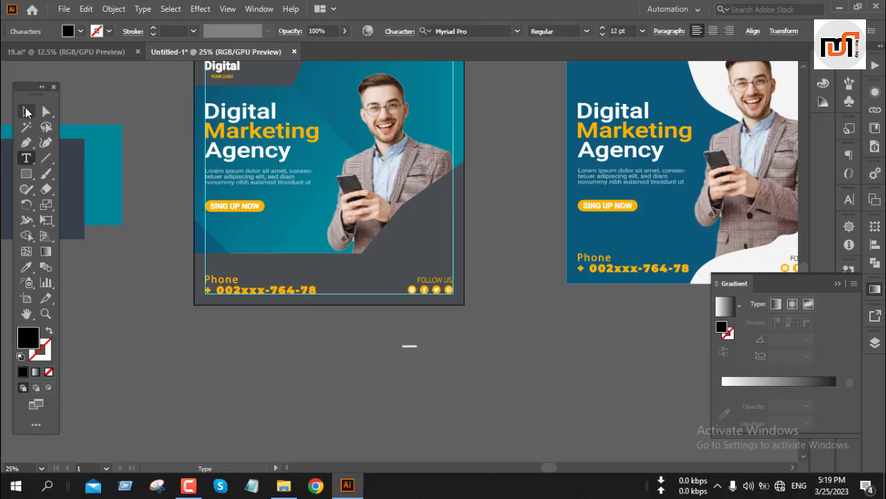
click(27, 112)
drag(423, 356, 519, 396)
Step: Replace the placeholder text below the artboard with "50" and "off" on two lines
scroll(519, 396, up, 3)
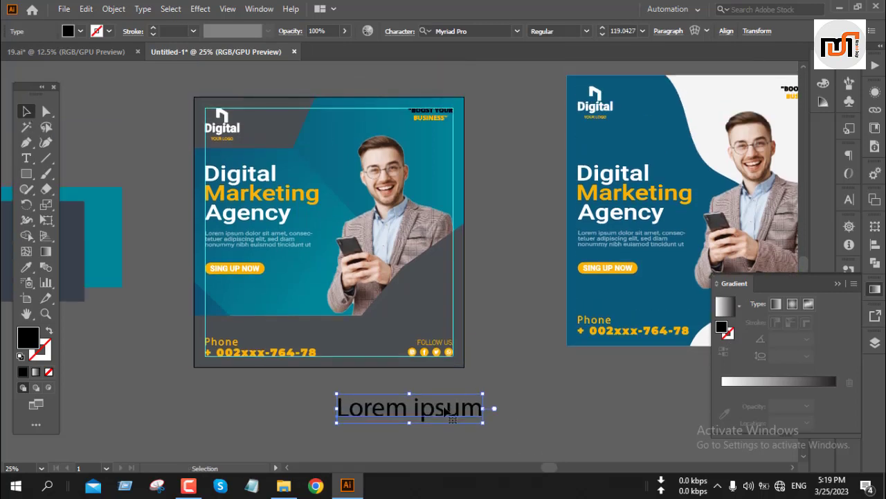
double_click(441, 411)
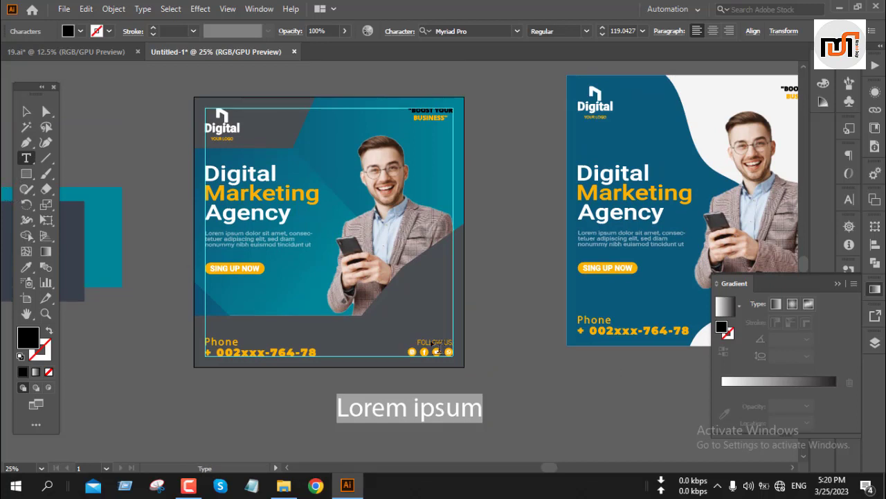
text(50)
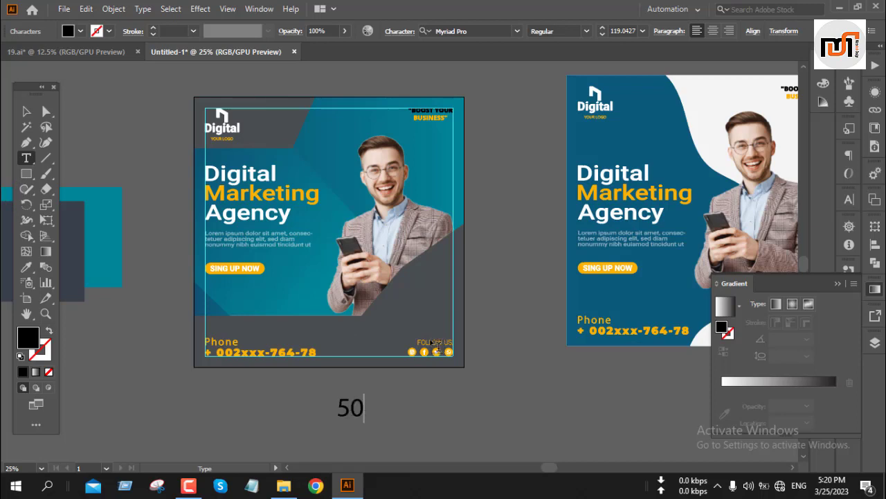
key(Return)
text(o)
key(BackSpace)
text(off)
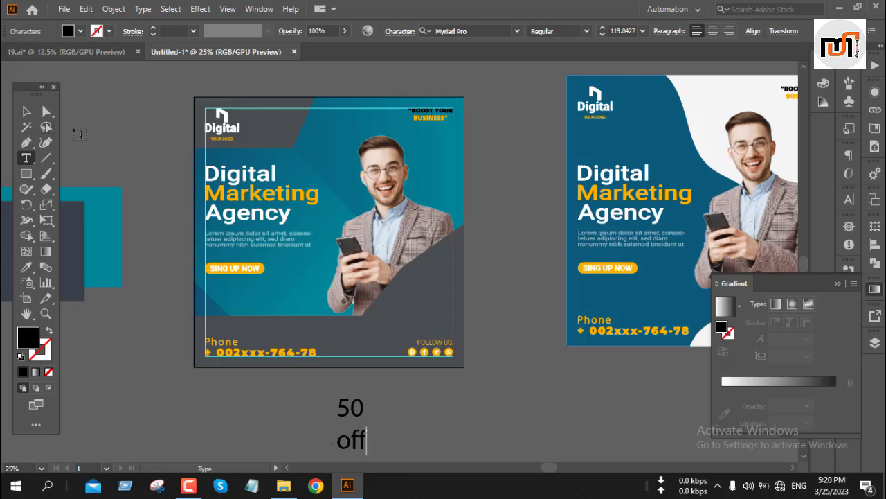
click(26, 111)
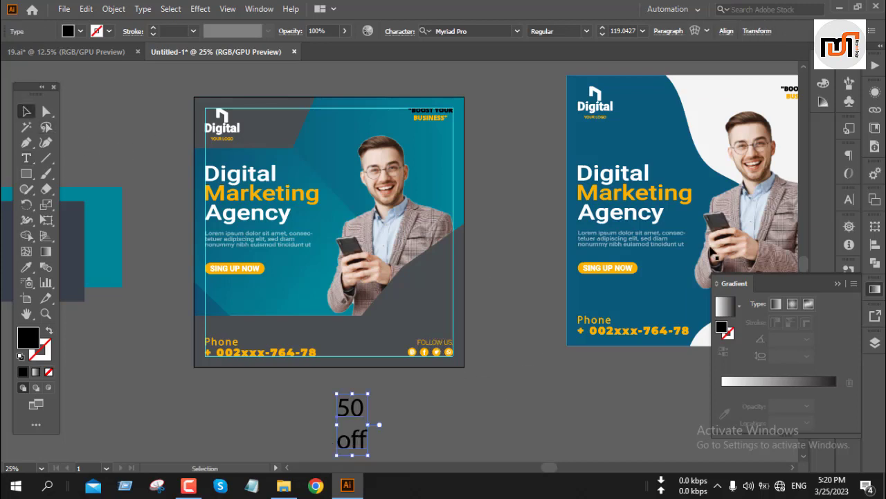
Step: Set the "50 off" text in Roboto Medium with 113 pt leading
click(849, 199)
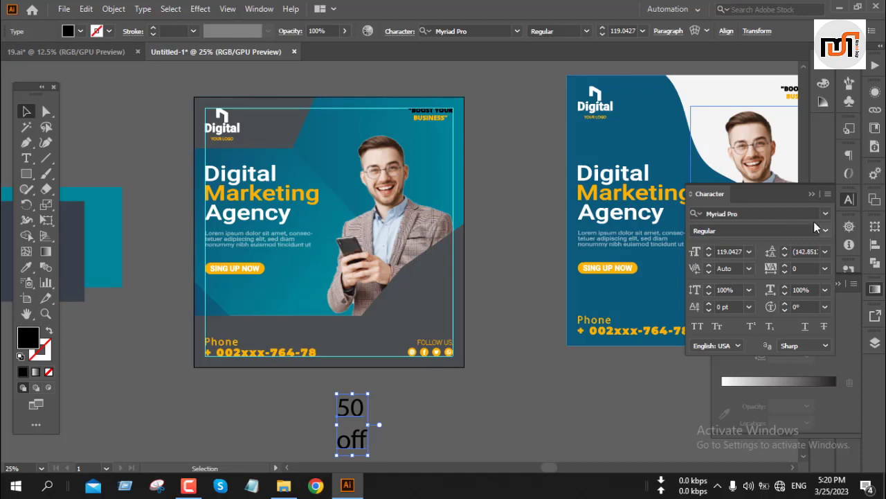
click(790, 216)
text(robo)
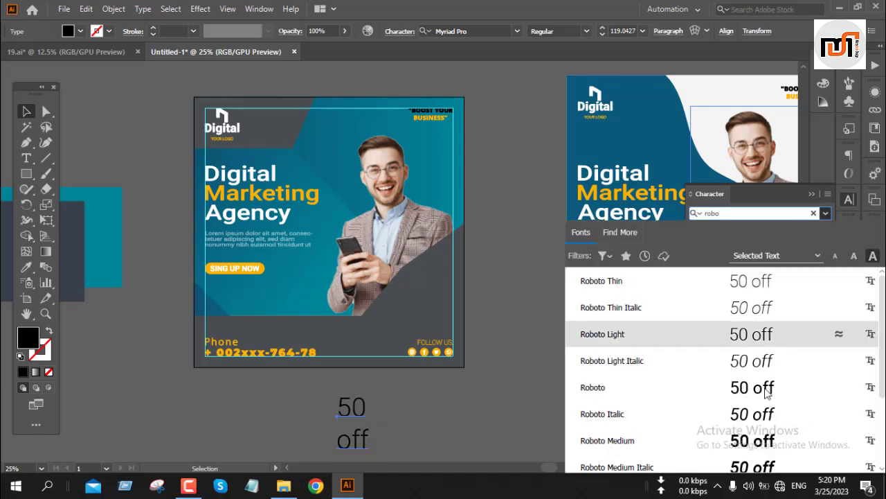
click(730, 451)
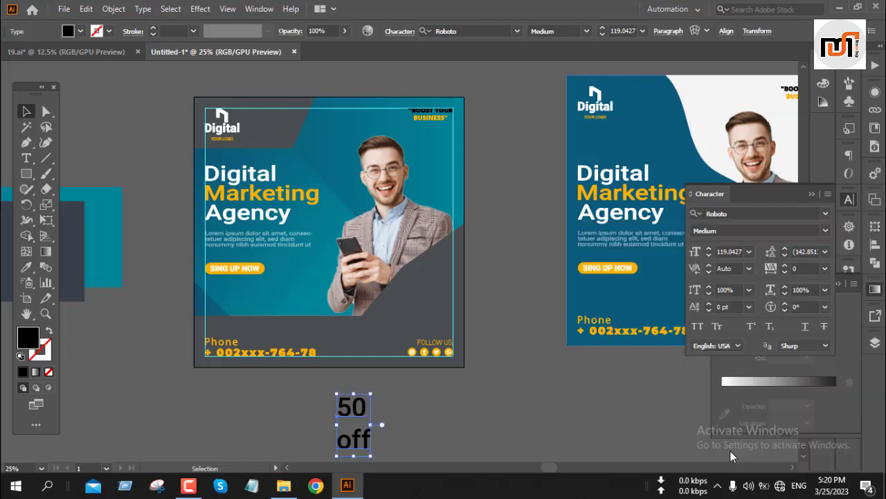
click(786, 254)
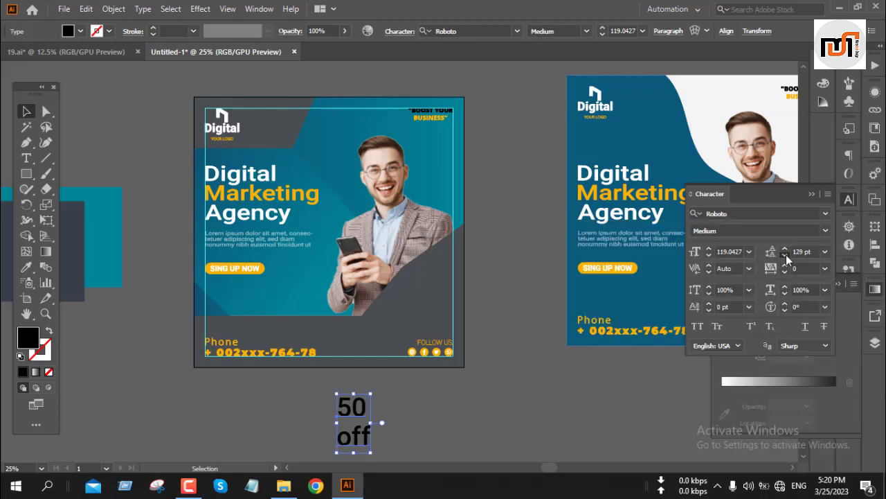
drag(786, 255, 787, 248)
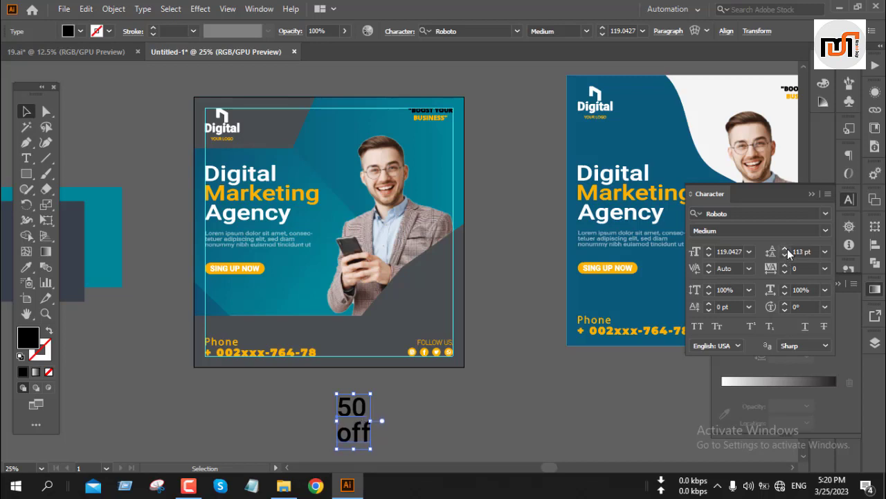
click(812, 192)
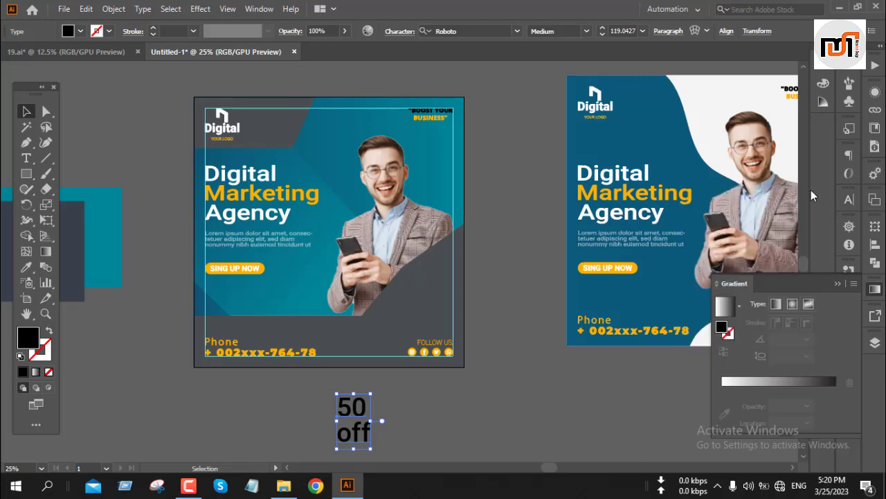
Step: Center-align the two lines of the "50 off" text
click(665, 35)
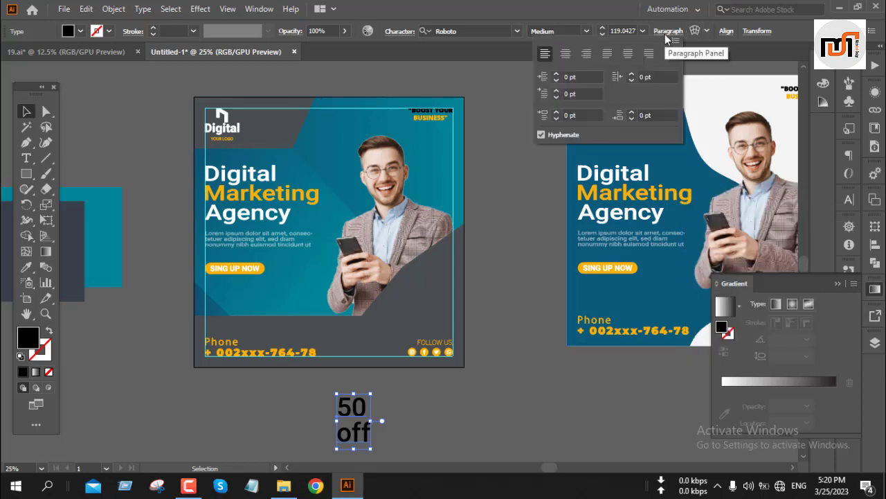
click(567, 57)
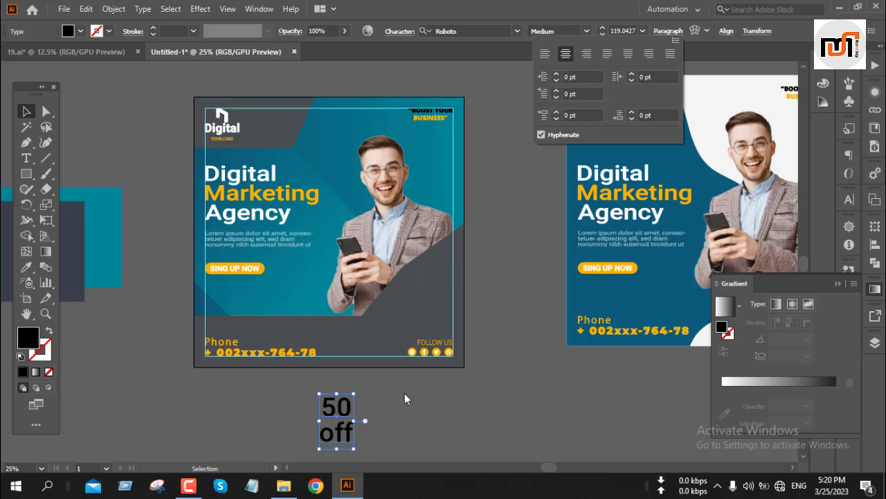
double_click(341, 430)
double_click(341, 431)
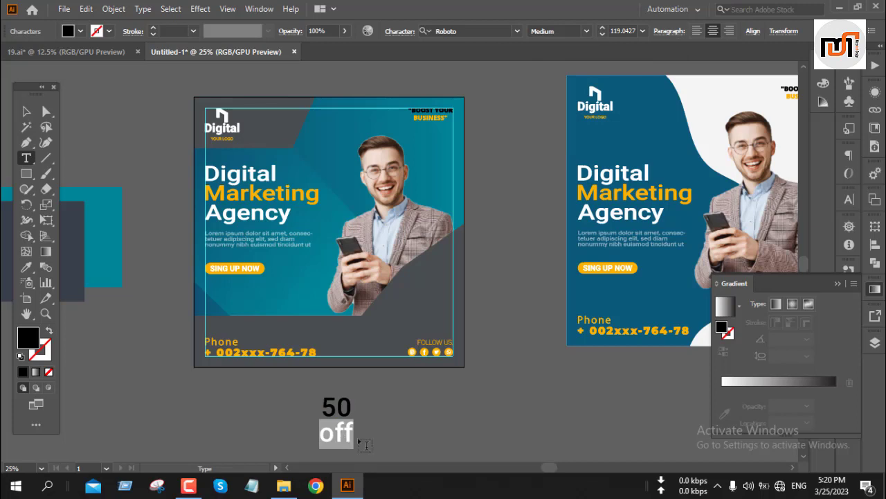
key(Escape)
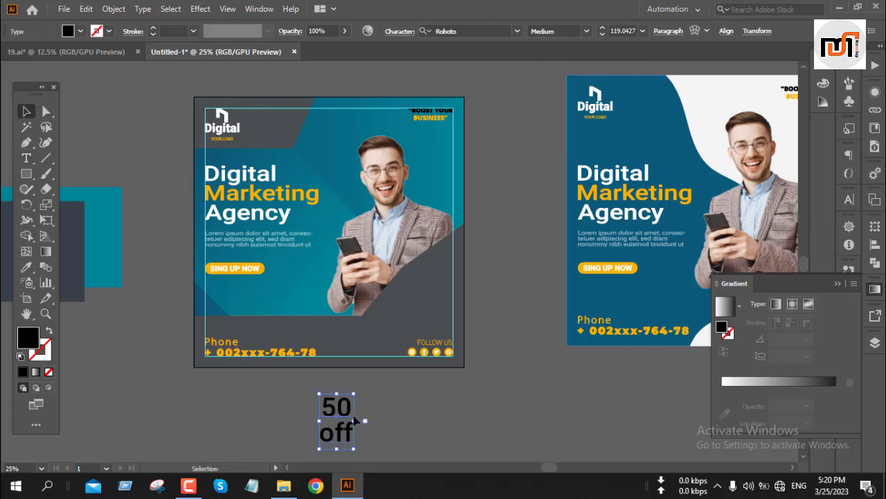
Step: Move the "50 off" text onto the dark footer shape above FOLLOW US, flush with the right margin guide
drag(350, 416, 439, 284)
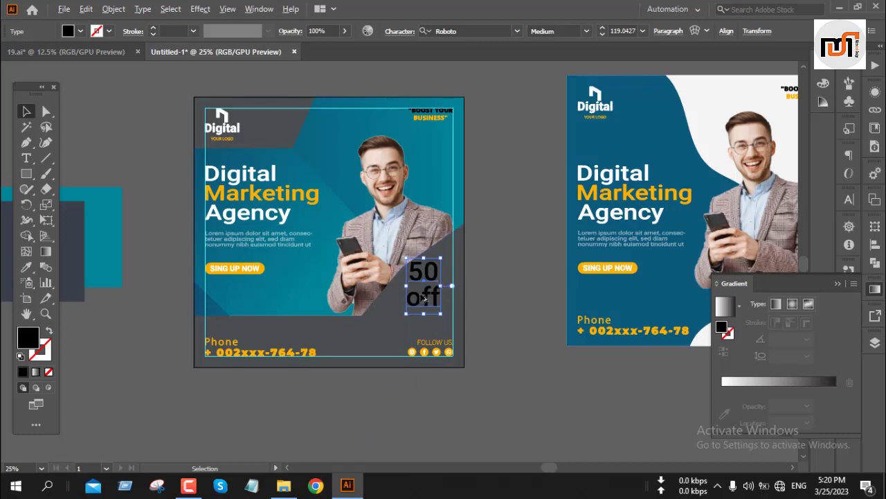
scroll(423, 296, up, 2)
scroll(458, 243, down, 3)
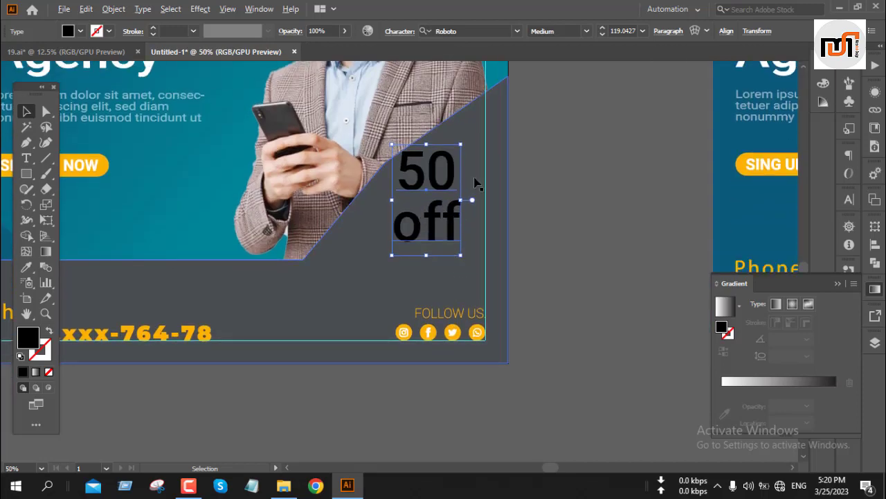
scroll(473, 187, up, 1)
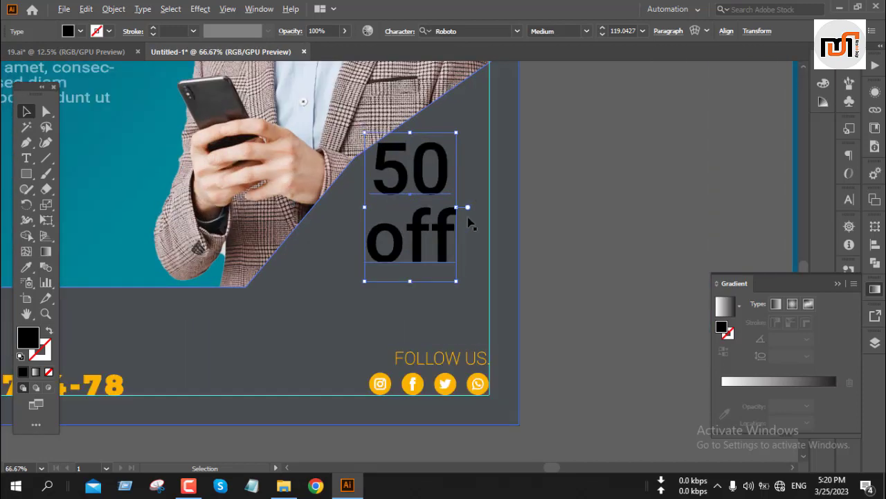
scroll(469, 221, up, 1)
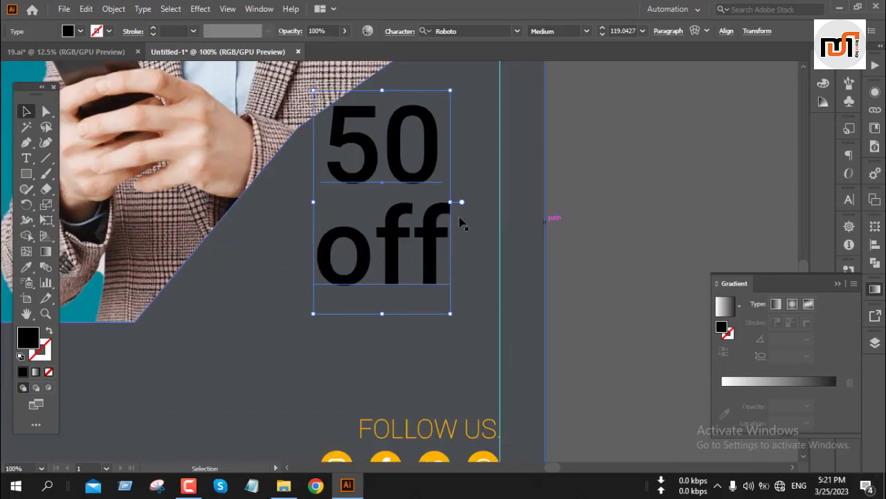
drag(441, 236, 485, 232)
scroll(562, 229, down, 1)
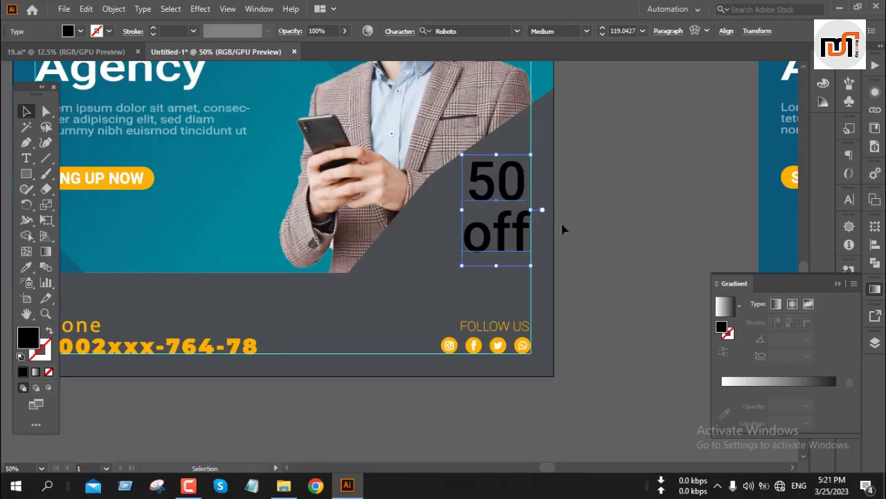
Step: Set only the word "off" to 74 pt size with 75 pt leading so it sits closer beneath the larger "50"
click(586, 234)
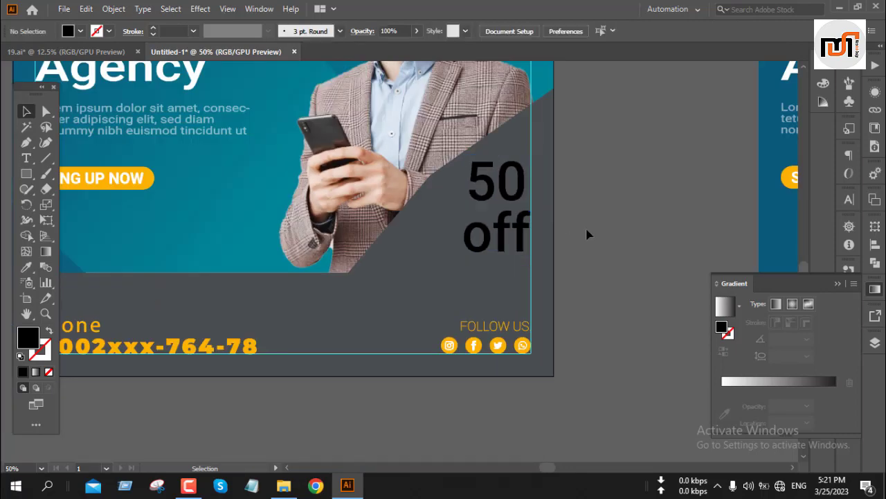
click(521, 237)
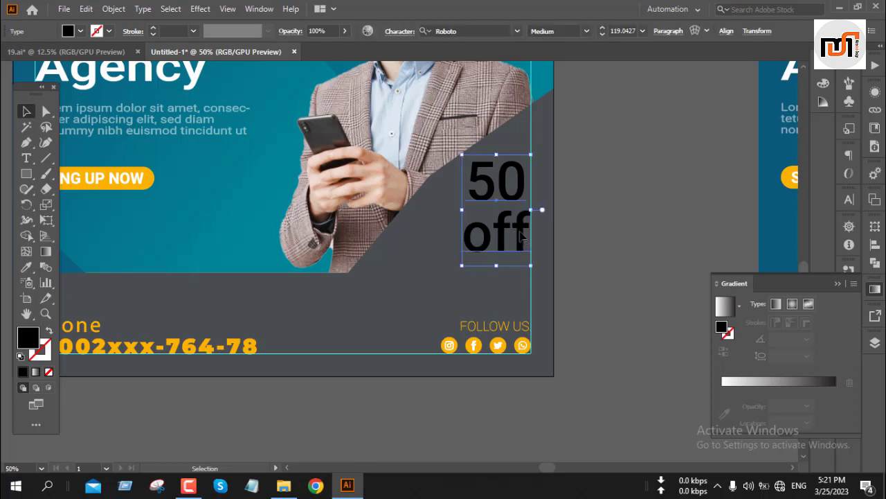
double_click(521, 234)
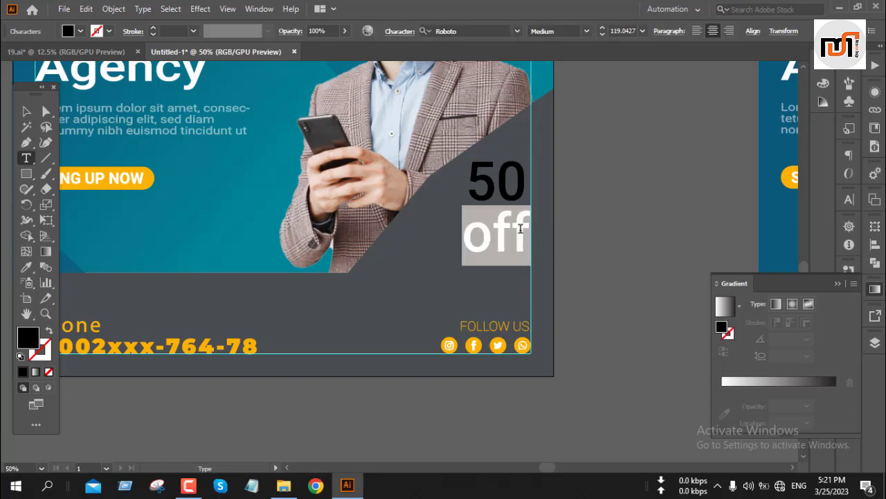
click(849, 202)
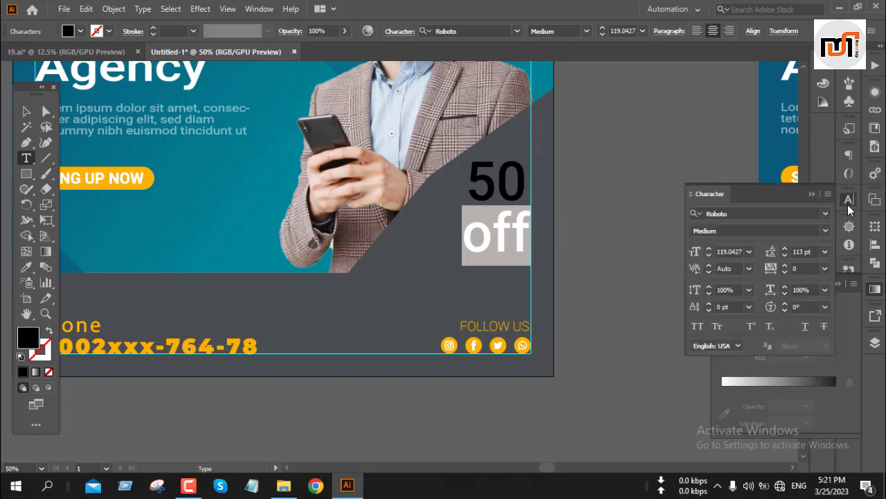
click(784, 255)
click(784, 255)
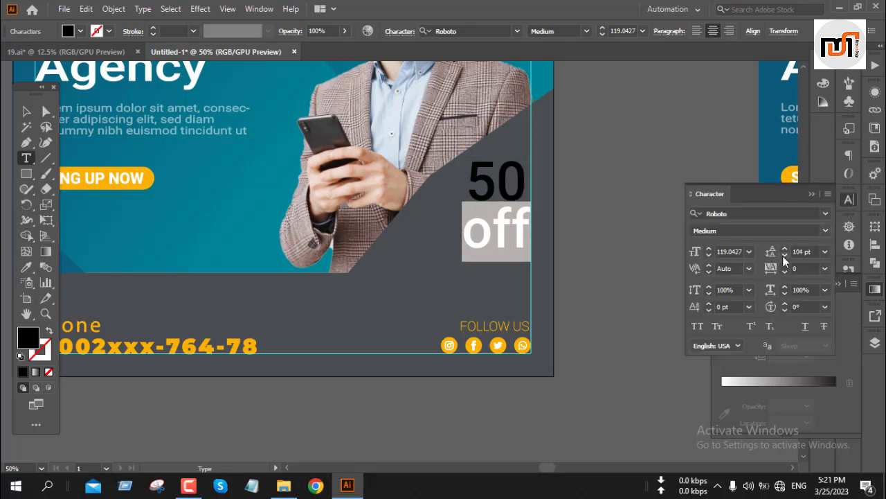
click(712, 255)
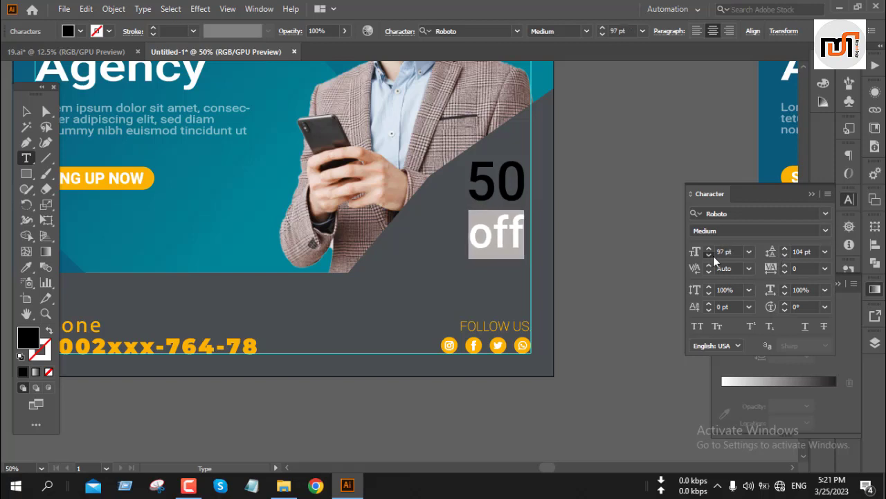
click(713, 255)
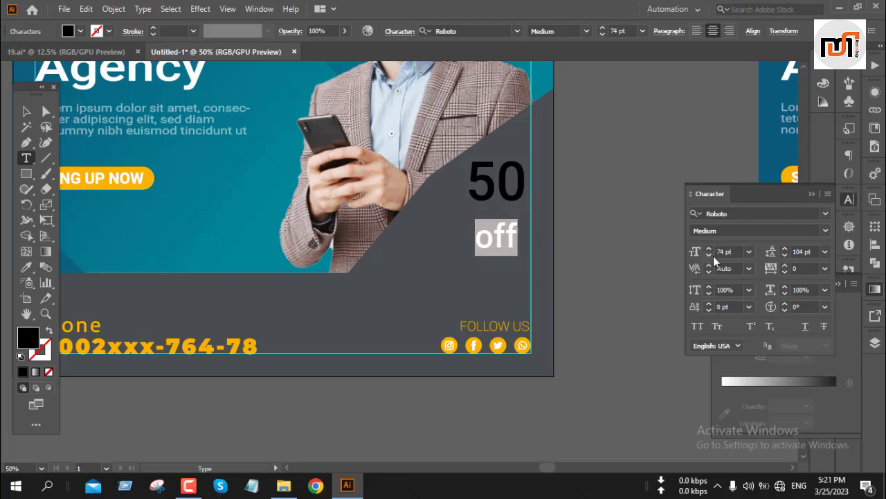
click(784, 255)
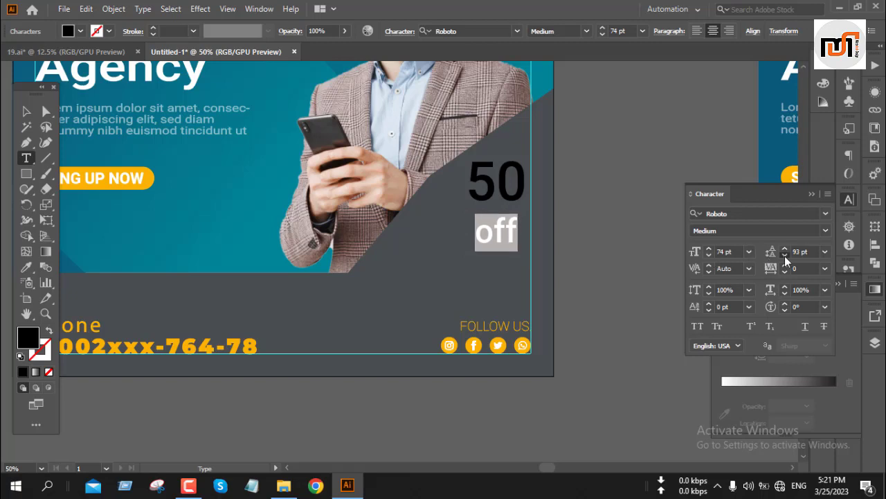
click(785, 255)
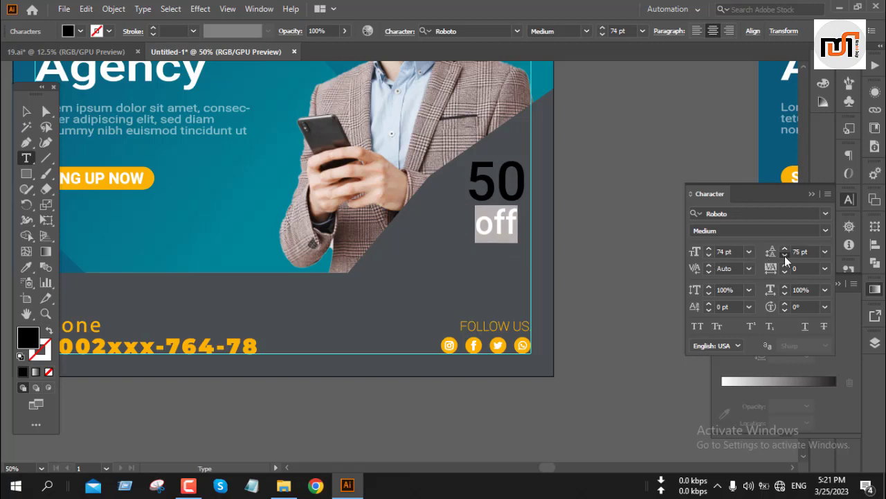
click(784, 256)
click(811, 194)
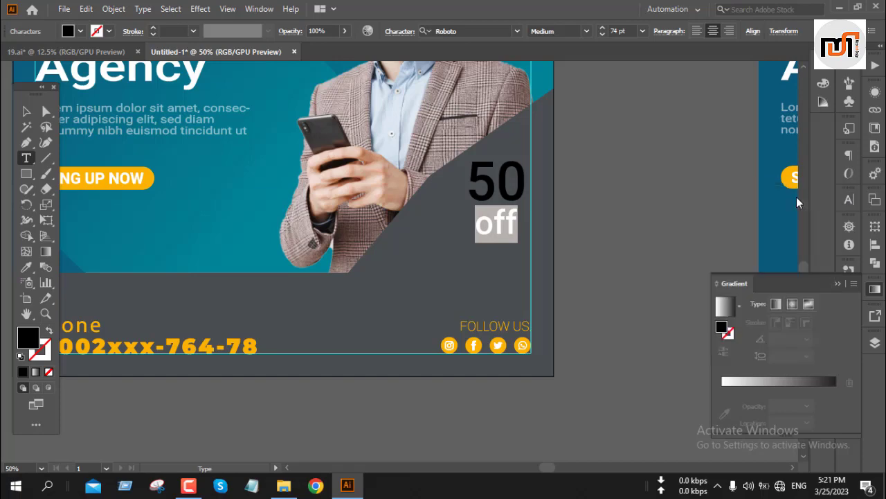
Step: Convert the two-line "50 off" text to outlines
click(26, 111)
right_click(622, 194)
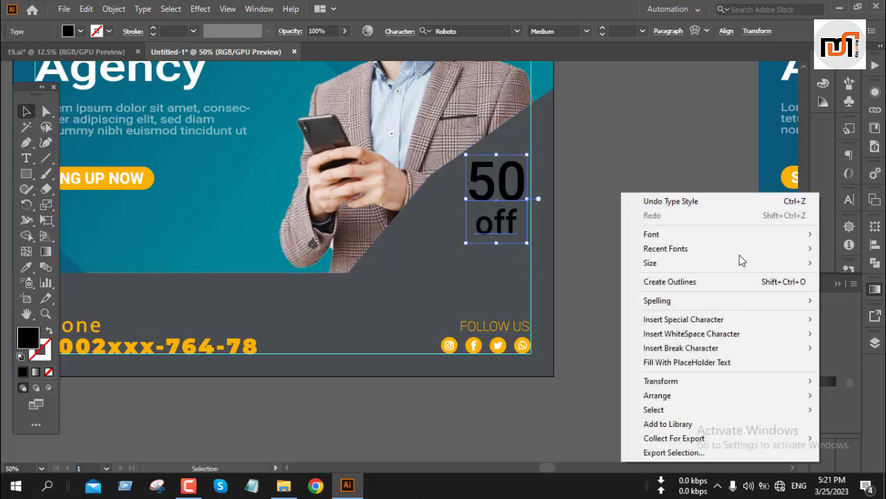
click(733, 281)
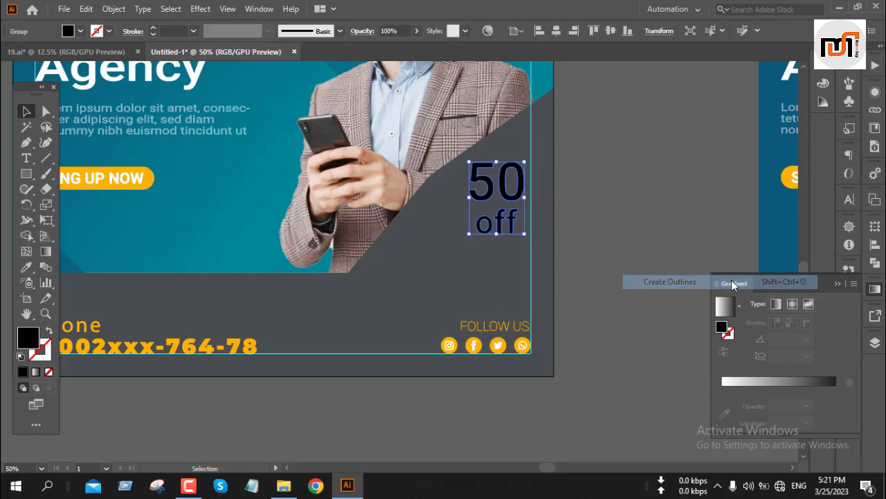
click(637, 223)
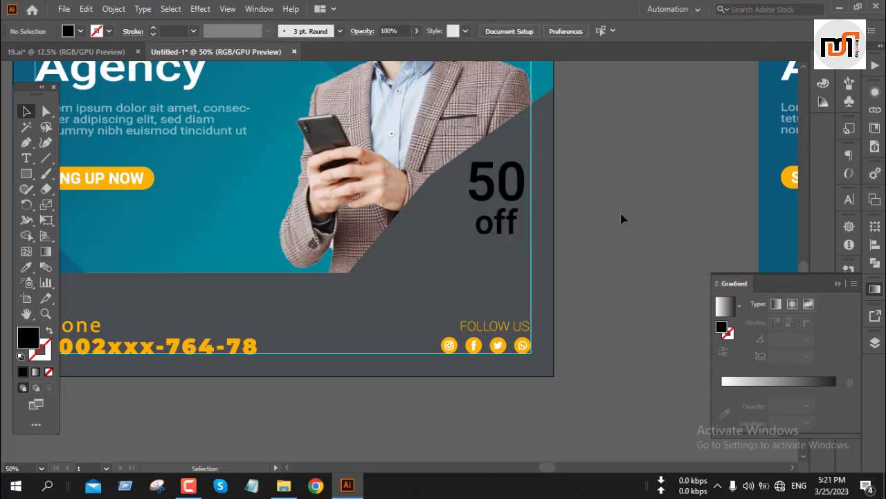
Step: Move the outlined "50 off" group off the artboard onto the empty canvas to its right
click(492, 187)
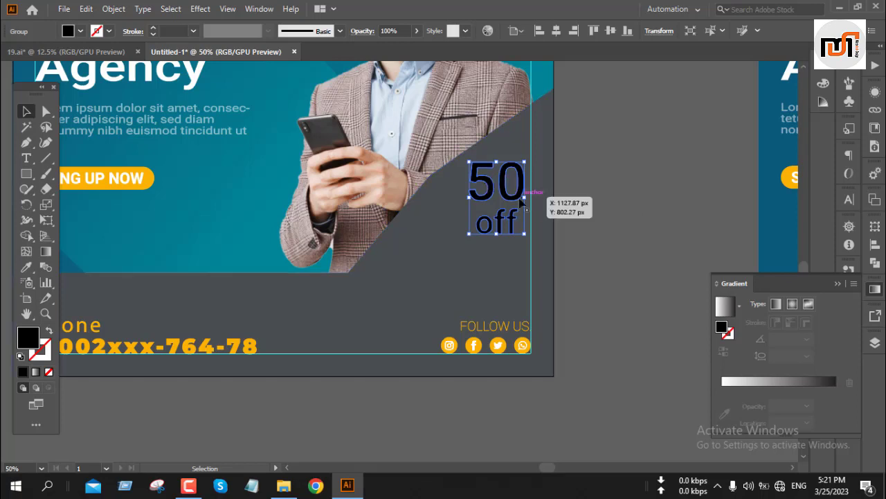
drag(521, 201, 622, 207)
click(640, 257)
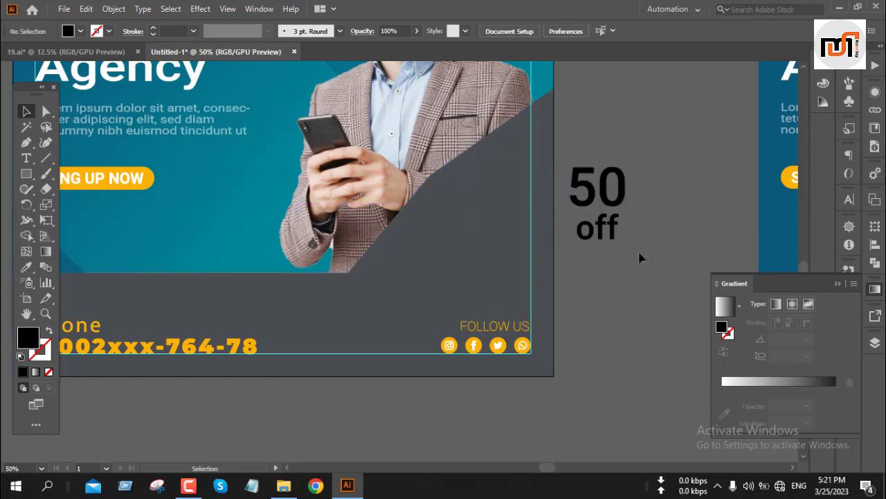
Step: Fill only the outlined "50" with white sampled from the "Agency" heading using the Eyedropper
key(a)
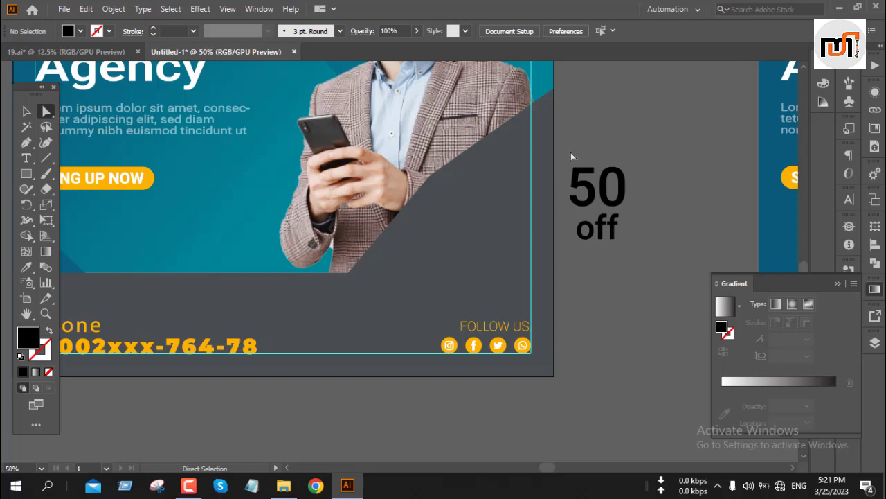
click(636, 208)
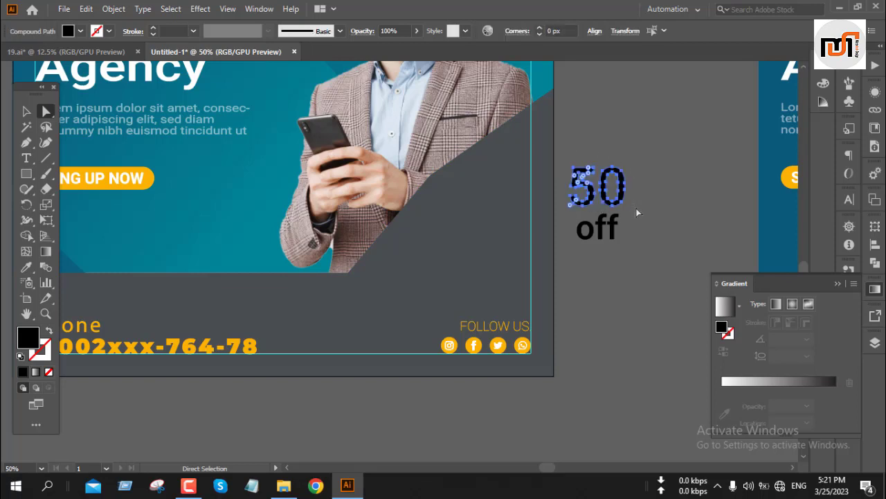
key(i)
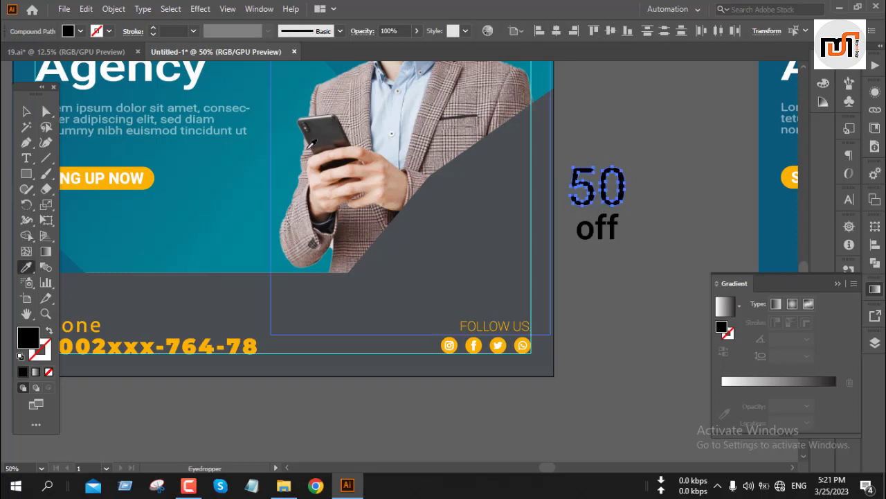
click(96, 80)
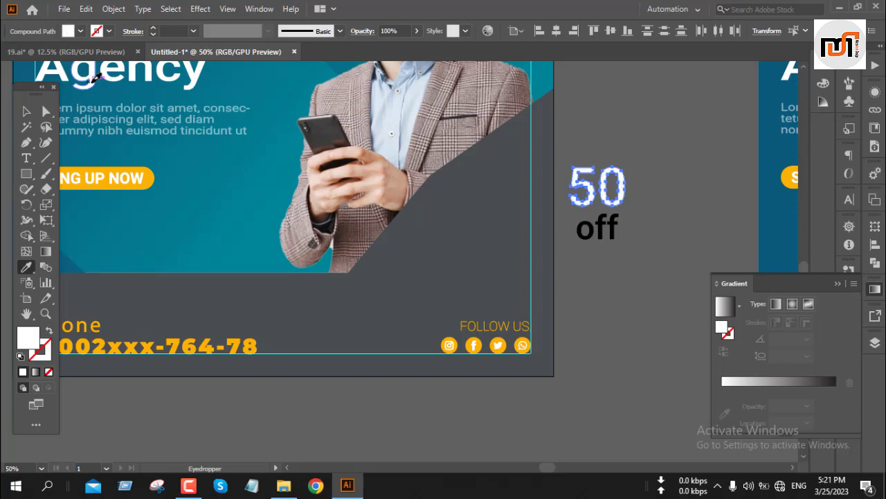
key(v)
click(648, 262)
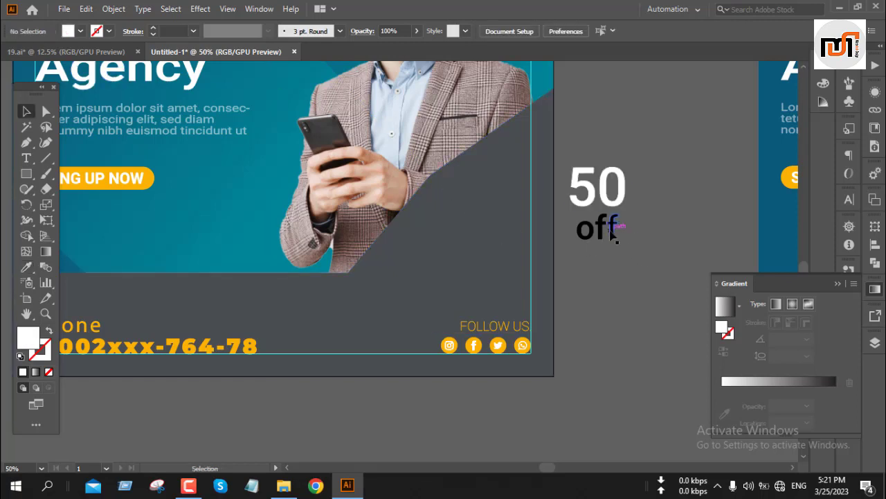
Step: Move the outlined "50 off" group back onto the dark footer shape, against the right margin guide above FOLLOW US
drag(614, 234, 519, 220)
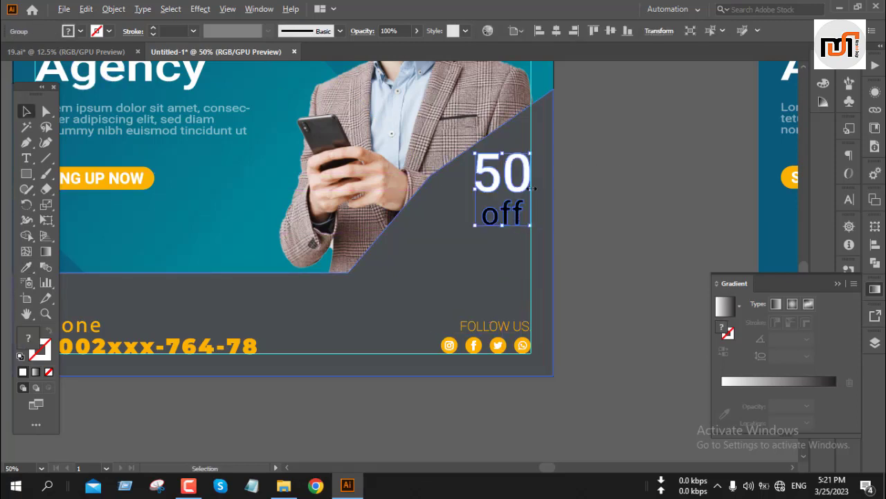
scroll(531, 188, up, 3)
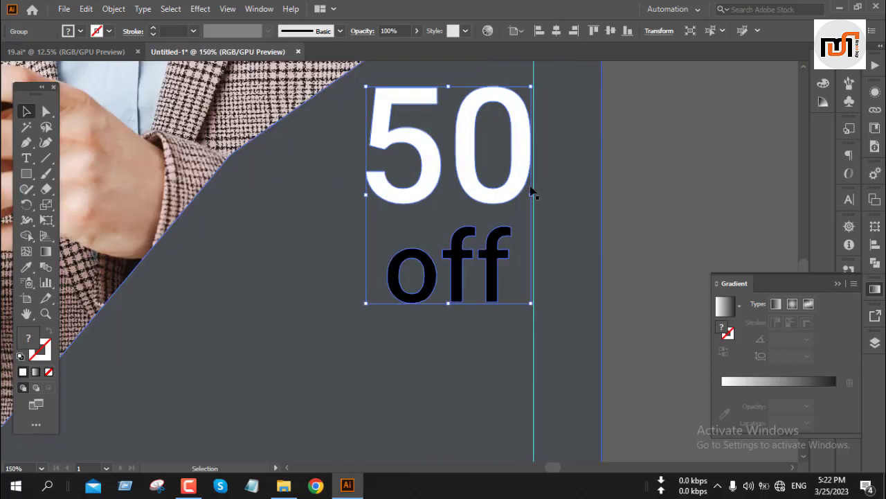